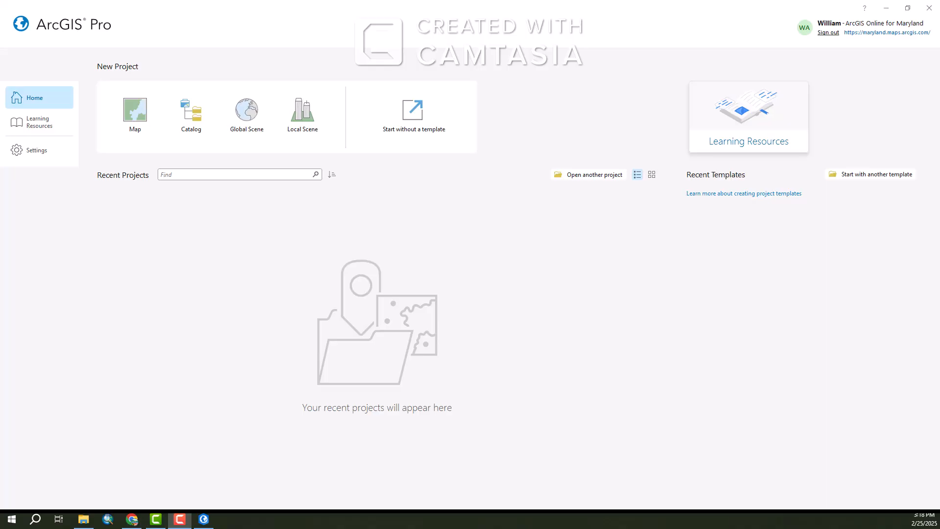
Browse the 0036 folder through ArcGIS and Projects down to the Shapefiles folder contents in File Explorer
left_click_drag(0, 140, 488, 92)
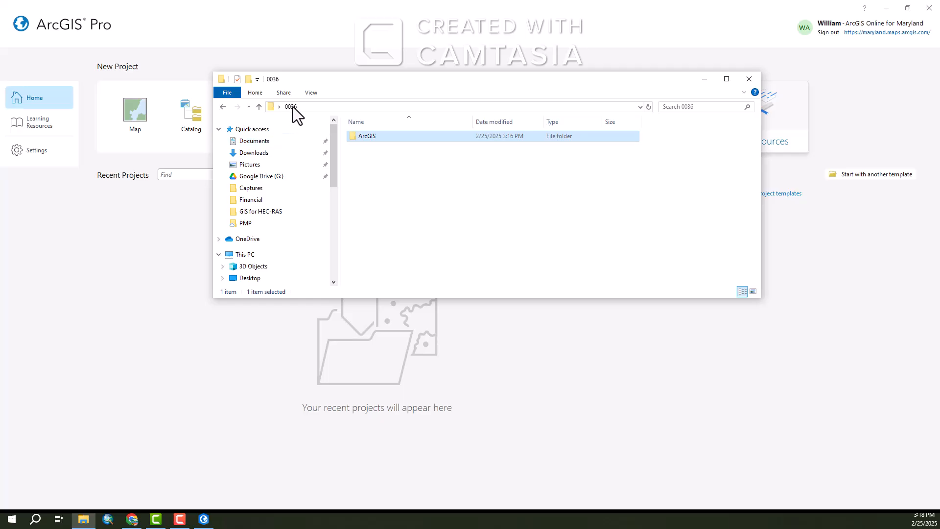
double_click(374, 137)
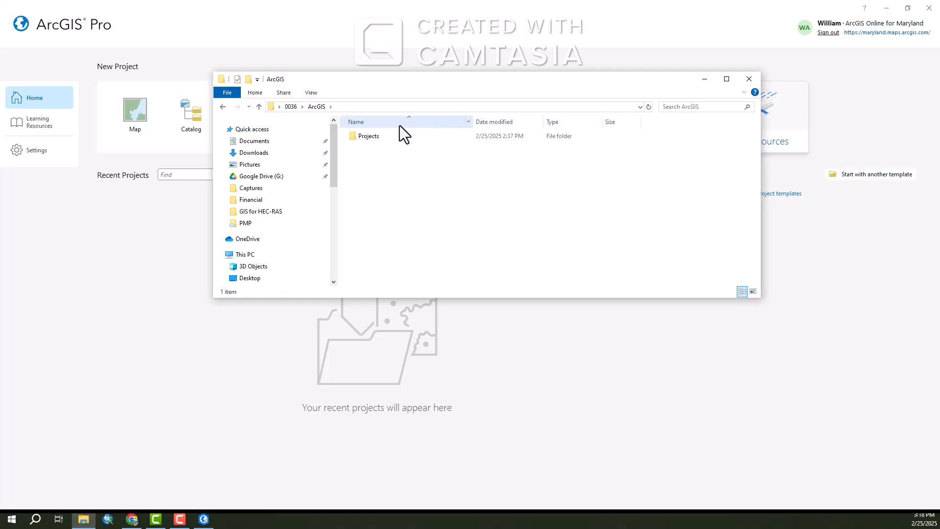
double_click(387, 136)
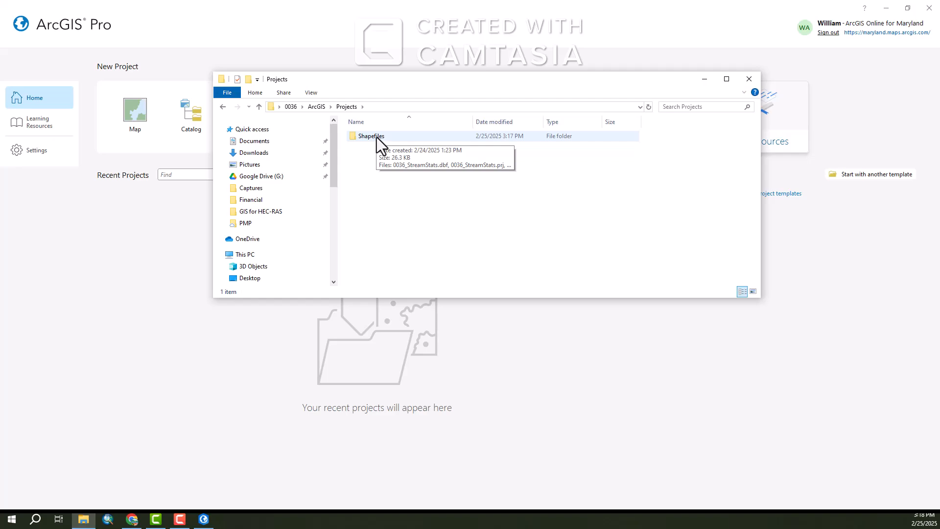
double_click(377, 137)
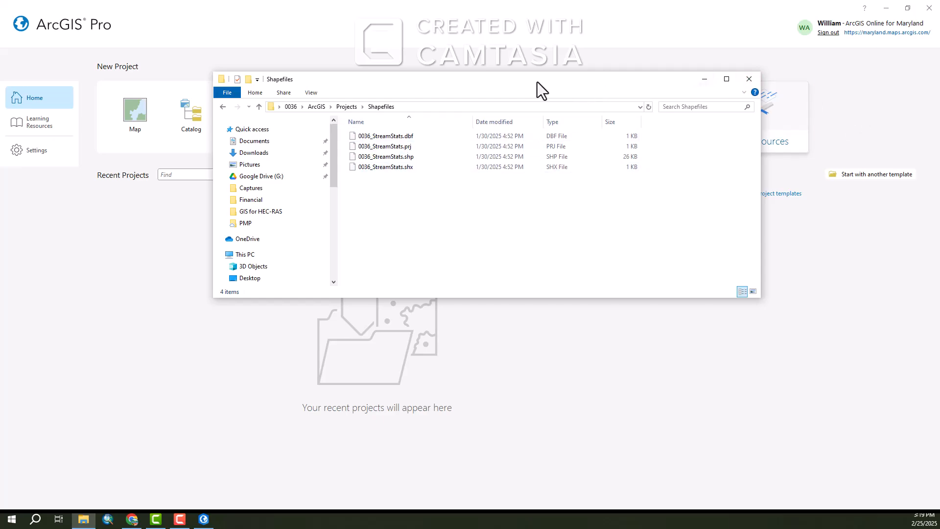
left_click_drag(536, 82, 0, 196)
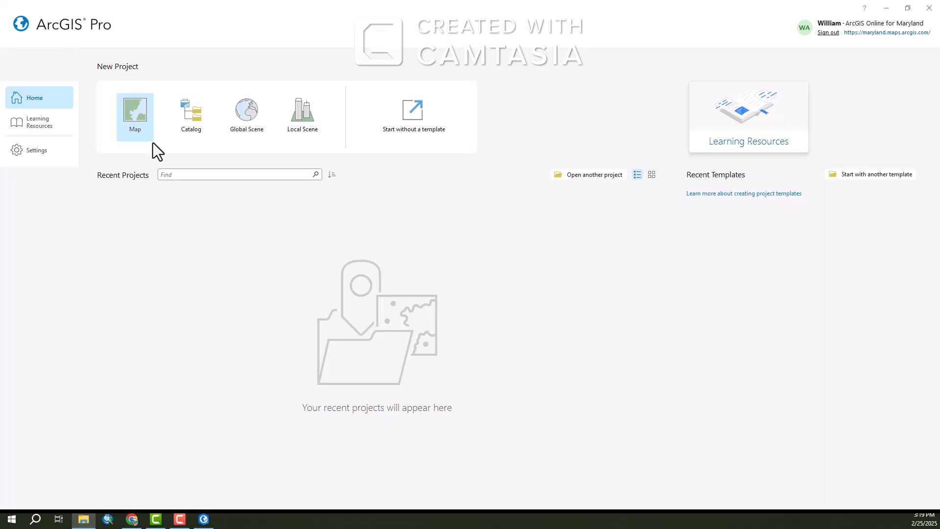
Start a new Map project and set its location to the Desktop 0036\ArcGIS folder
left_click(138, 113)
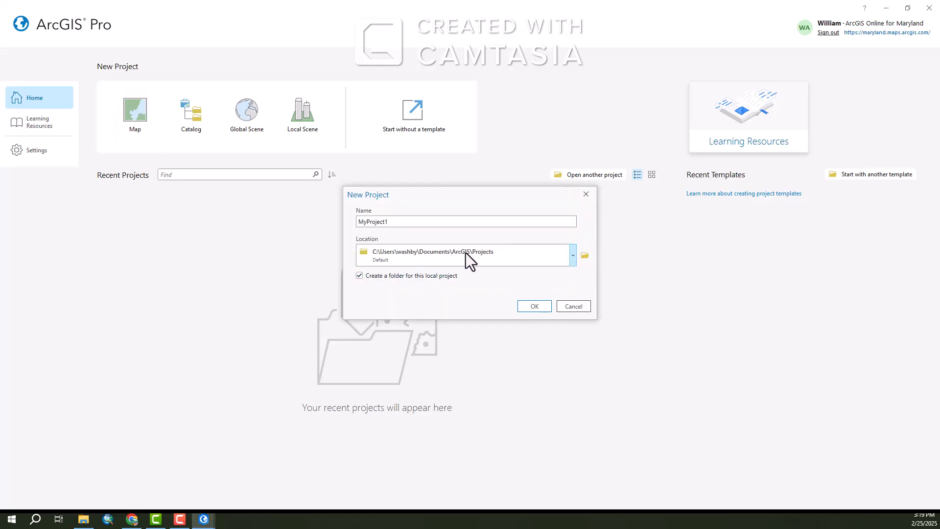
left_click(573, 255)
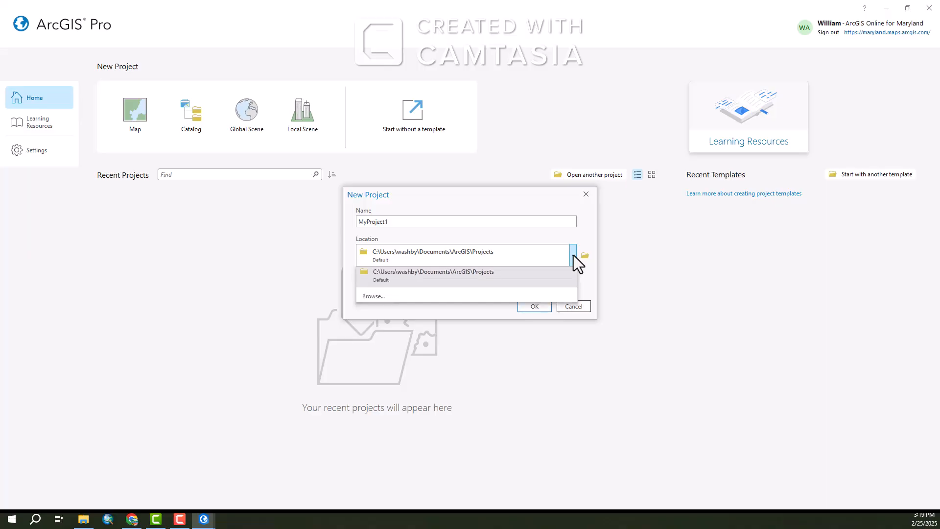
left_click(375, 301)
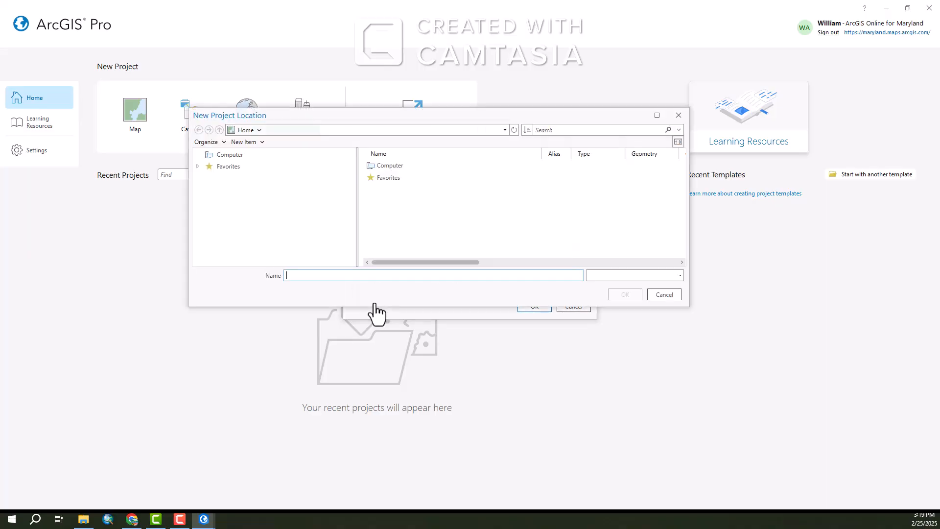
left_click(225, 156)
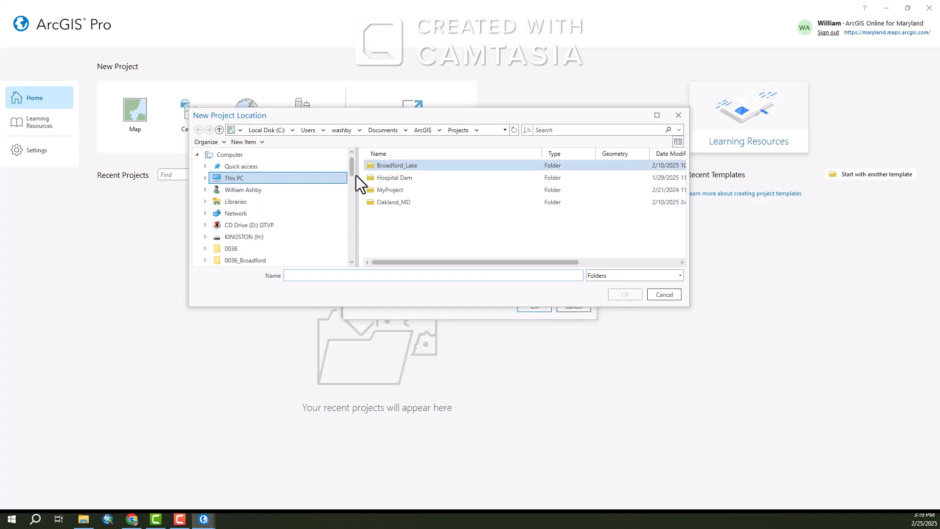
scroll(274, 242, "down", 2)
left_click(243, 178)
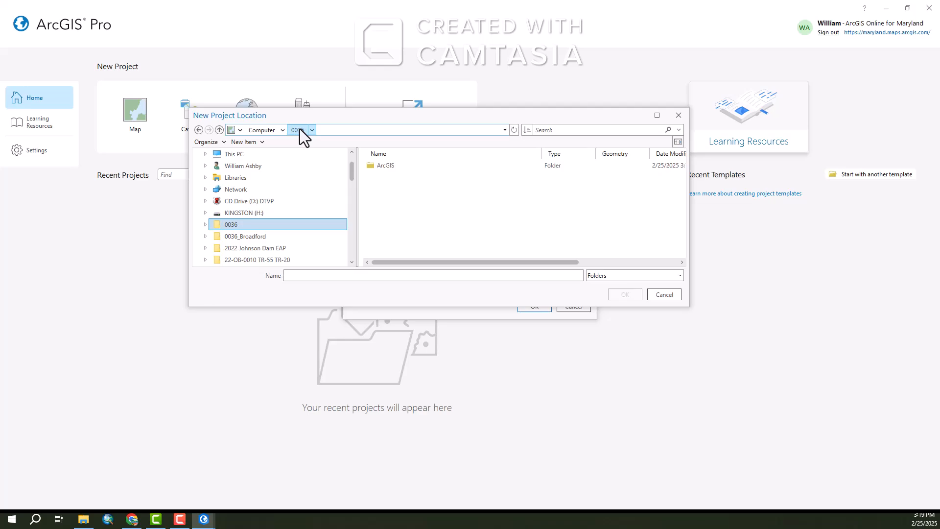
double_click(386, 166)
left_click(624, 295)
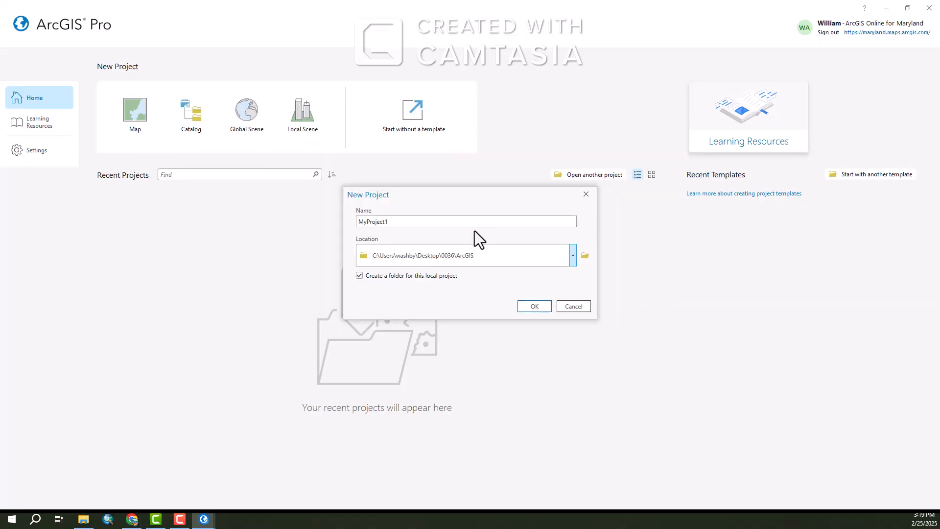
Name the new project 0036 Watershed and create it
double_click(432, 222)
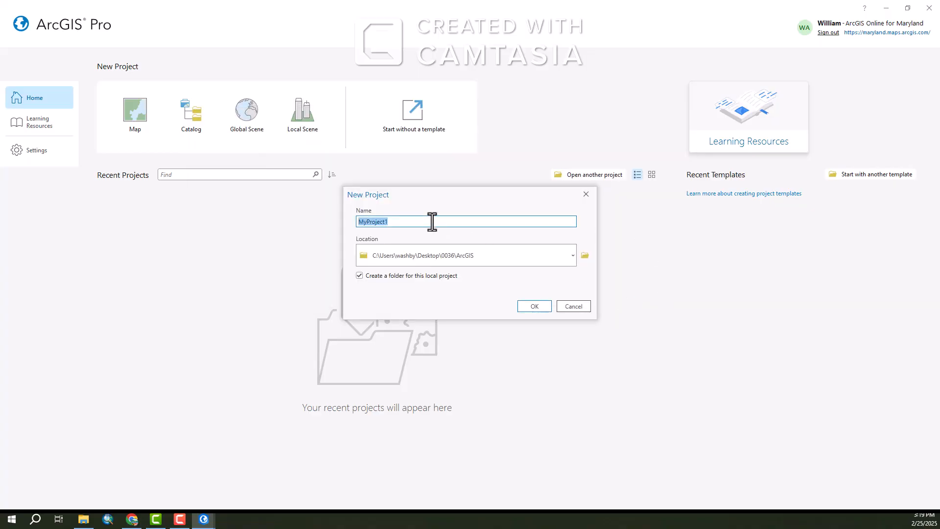
type("0036 Watershed")
left_click(539, 307)
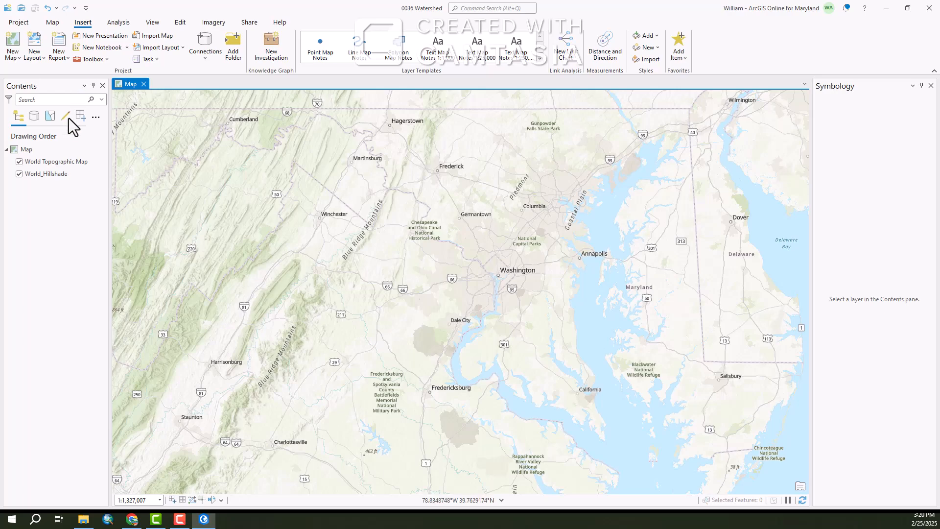
Open Add Data and search ArcGIS Online for Maryland Garrett County
left_click(52, 25)
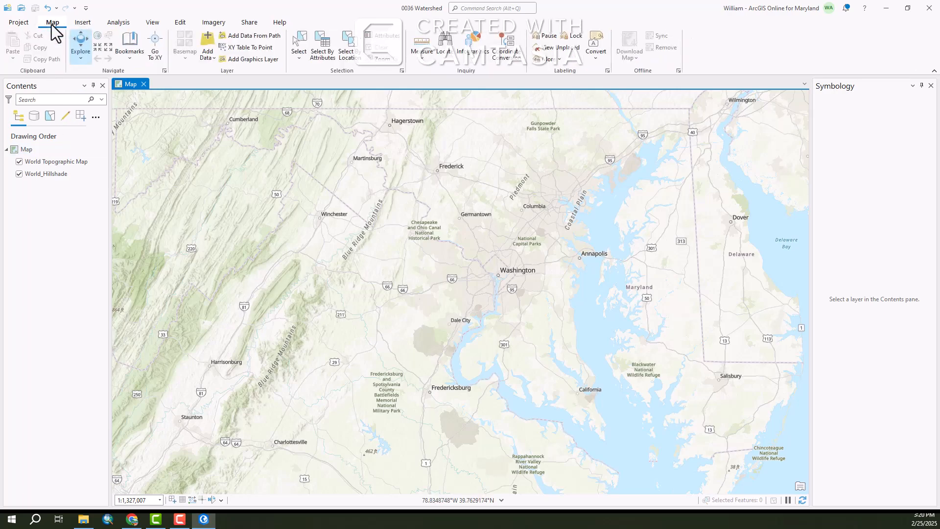
left_click(213, 58)
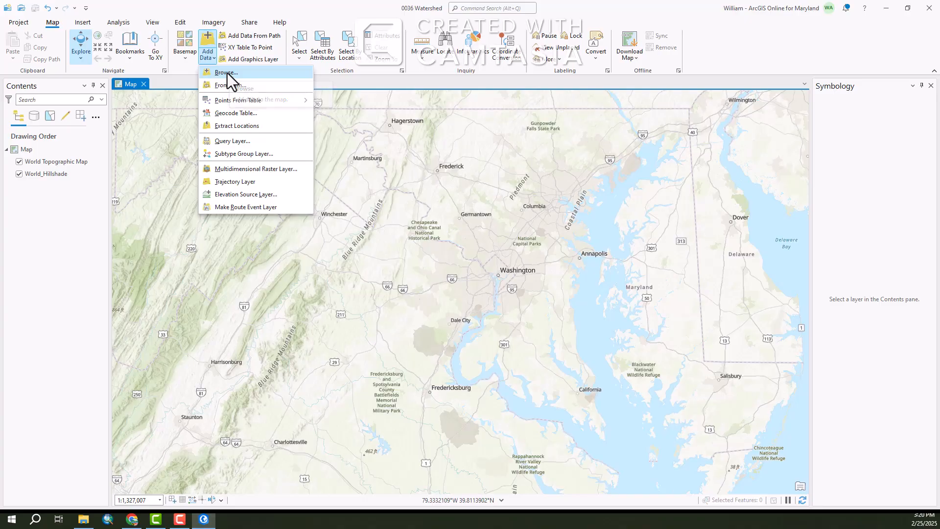
left_click(228, 73)
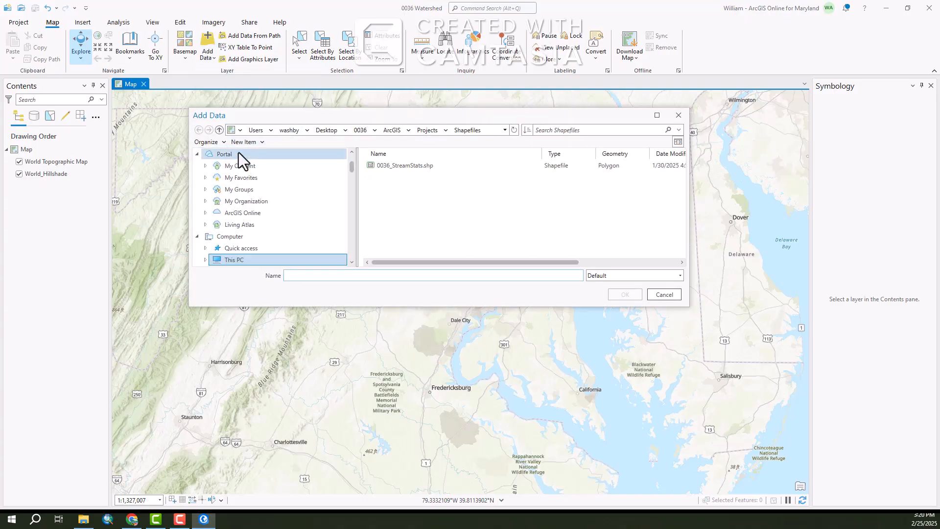
left_click(245, 214)
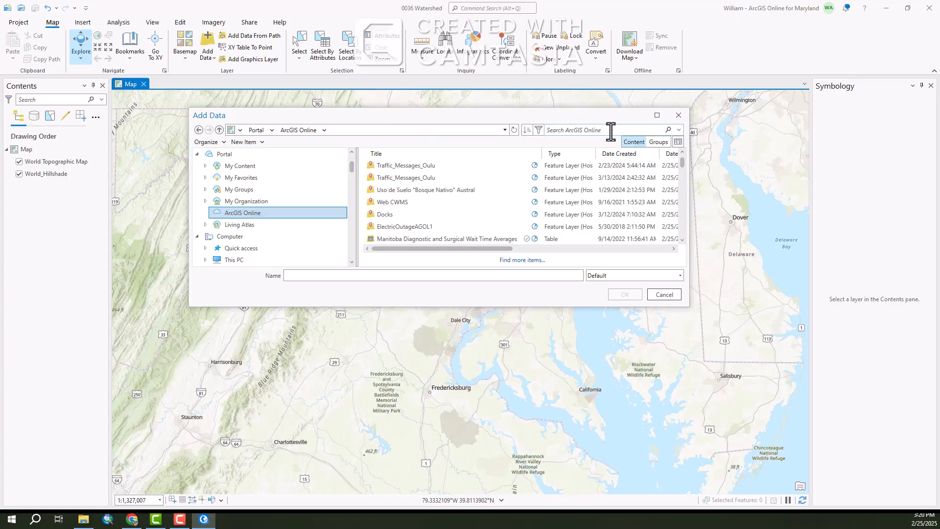
type("Maryland Garrett County")
key("Return")
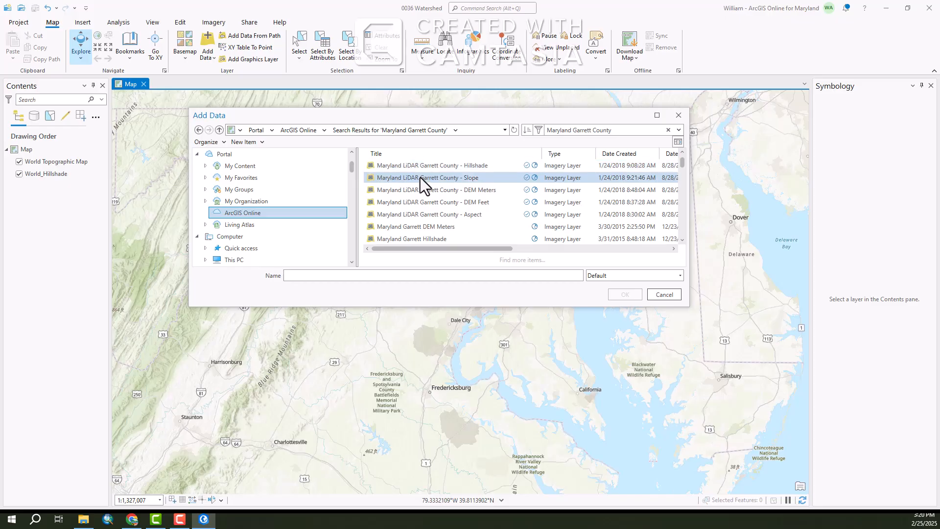
Add the Maryland LiDAR Garrett County - DEM Feet imagery layer to the map
left_click(422, 204)
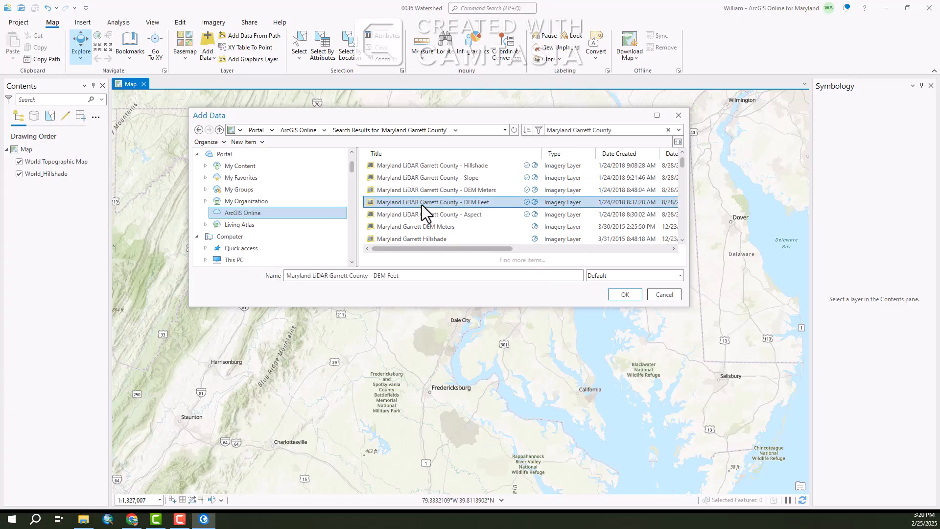
left_click(626, 296)
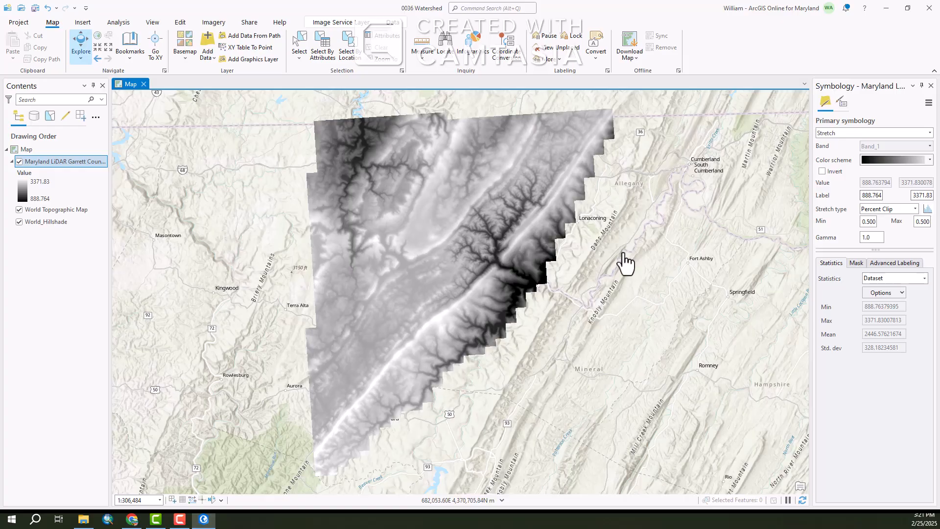
Toggle the DEM layer's visibility off and on around the Deer Park area to compare it with the basemap
left_click(19, 161)
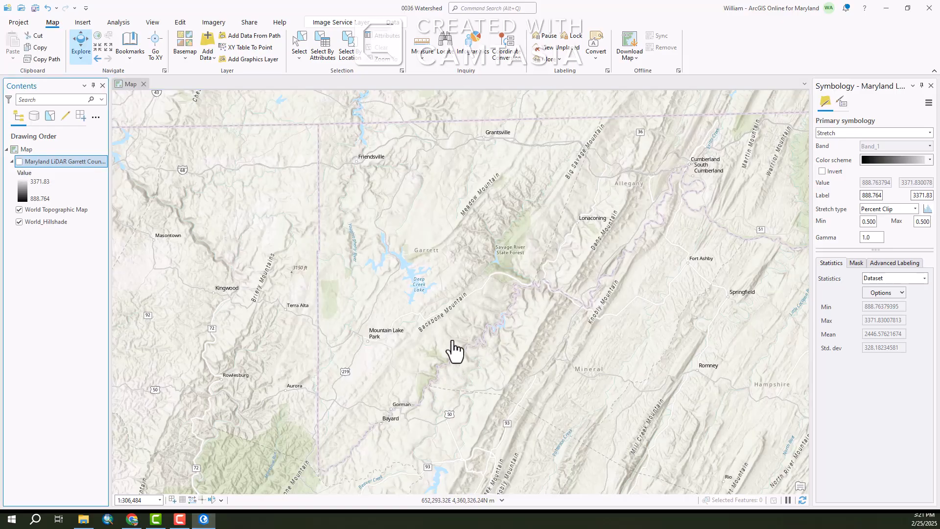
scroll(368, 346, "up", 2)
scroll(362, 336, "up", 4)
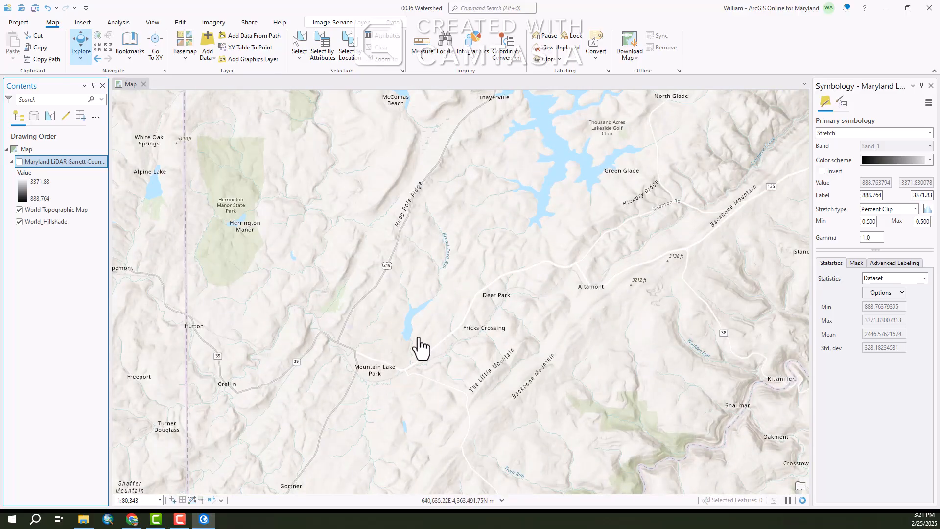
scroll(420, 346, "up", 2)
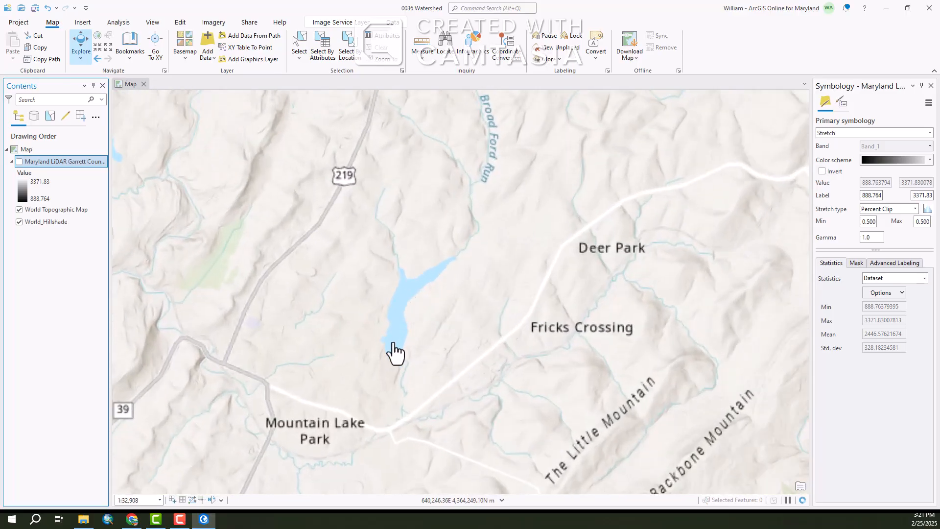
scroll(392, 338, "up", 2)
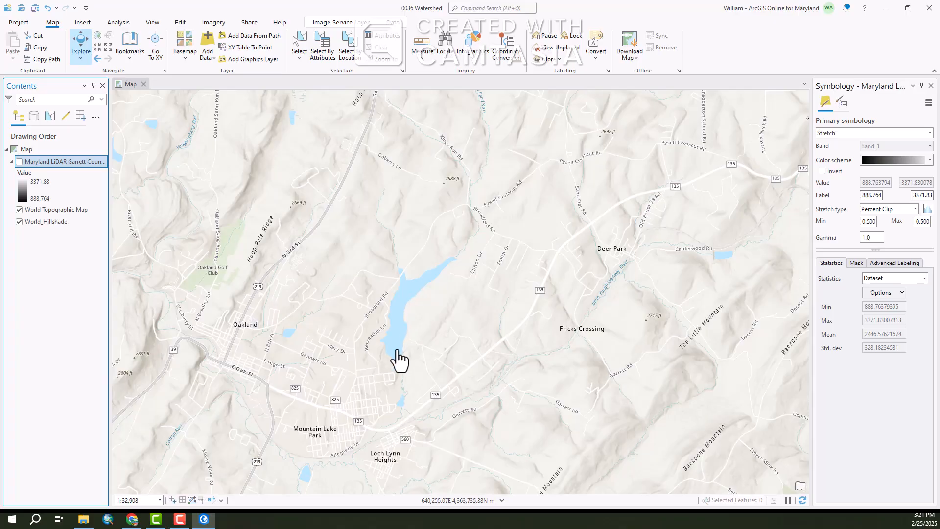
left_click(19, 161)
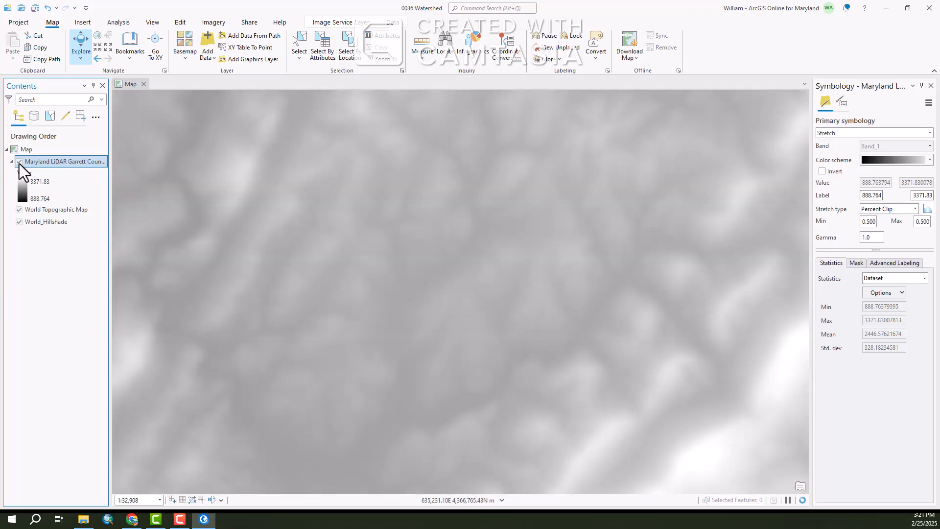
scroll(416, 320, "down", 2)
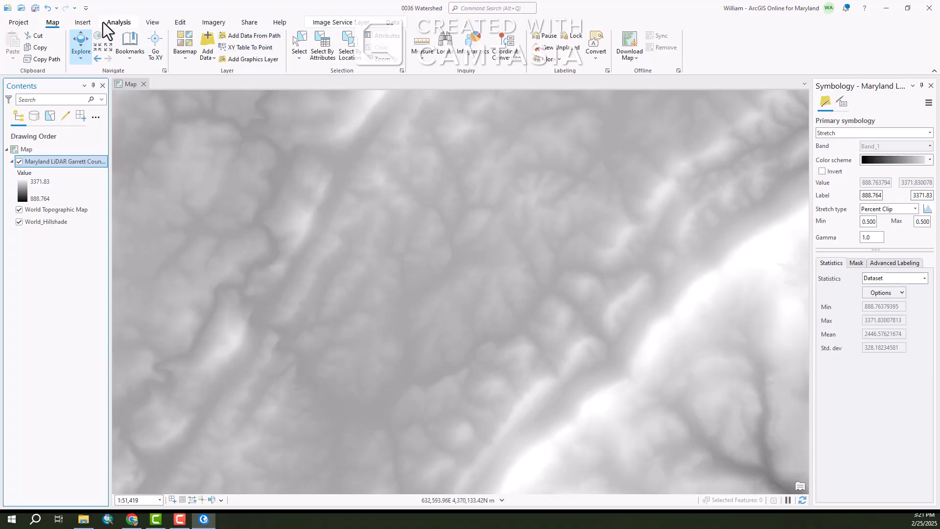
Add the 0036_StreamStats.shp shapefile from the 0036\ArcGIS\Projects\Shapefiles folder to the map
left_click(216, 60)
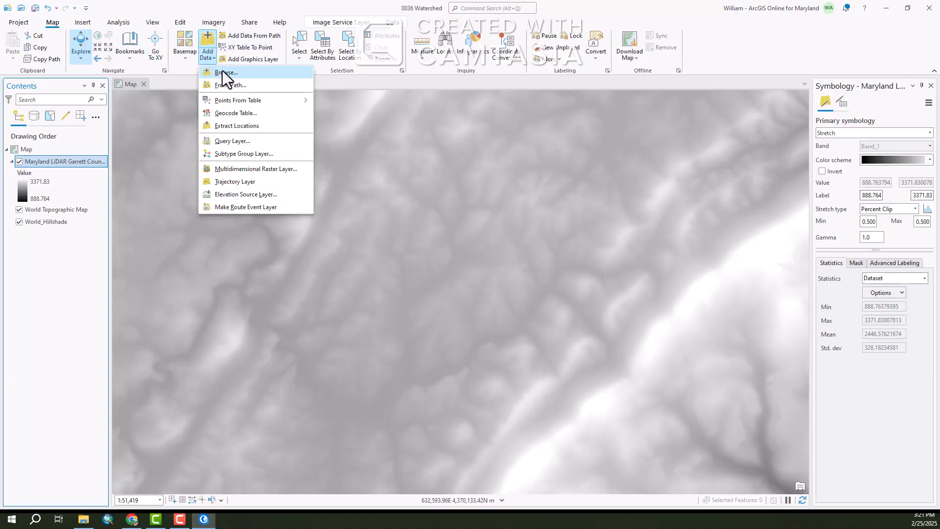
left_click(223, 72)
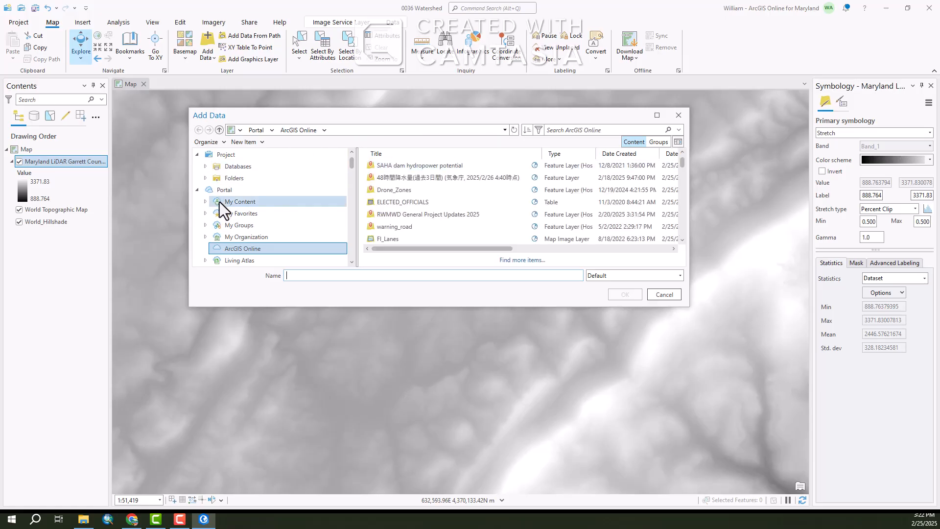
scroll(225, 218, "down", 2)
left_click(230, 249)
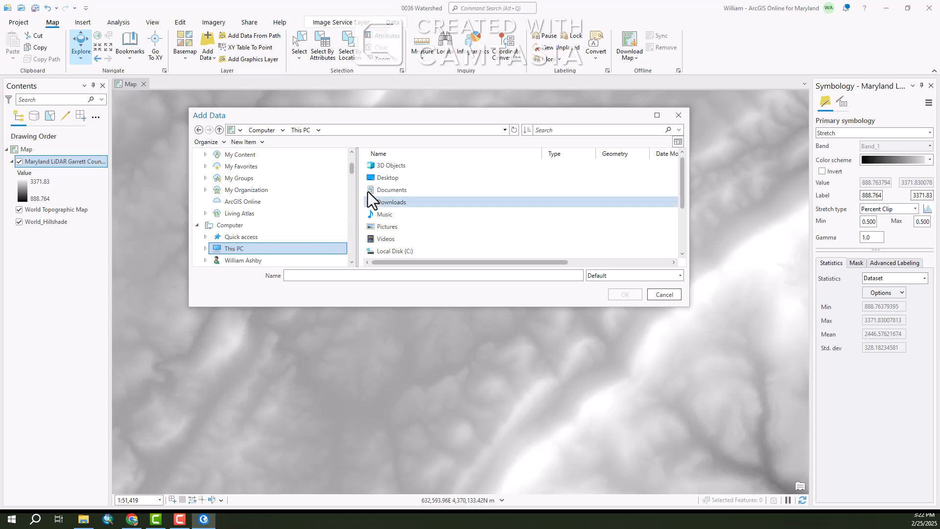
double_click(389, 178)
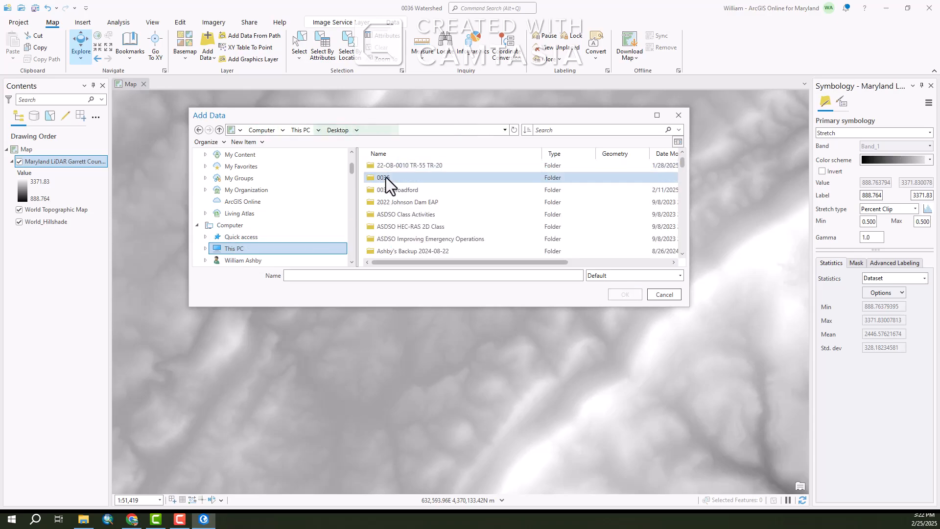
double_click(386, 177)
double_click(385, 163)
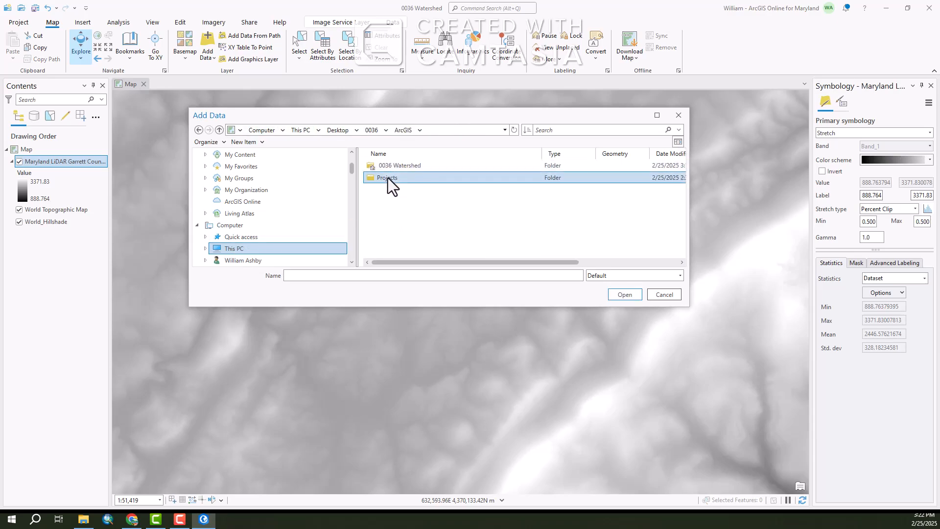
double_click(387, 178)
double_click(389, 166)
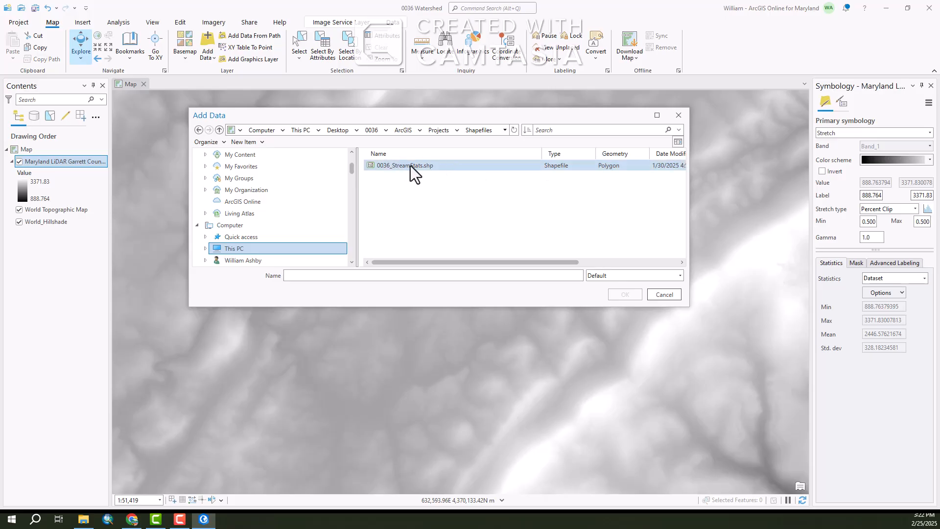
left_click(399, 164)
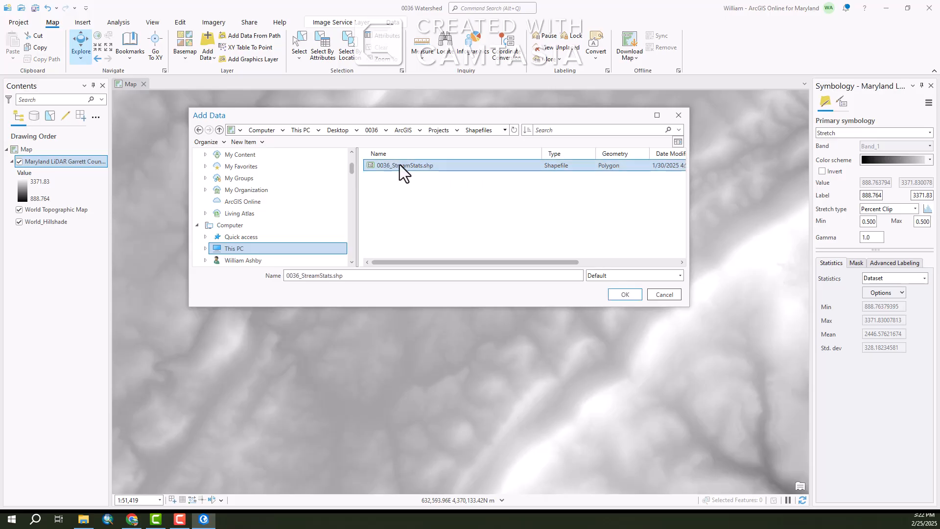
left_click(622, 298)
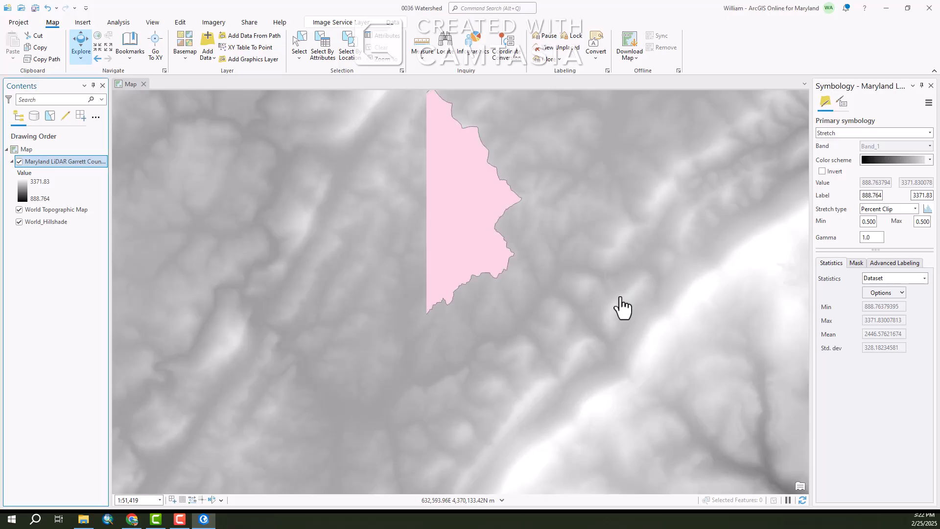
left_click_drag(549, 264, 535, 342)
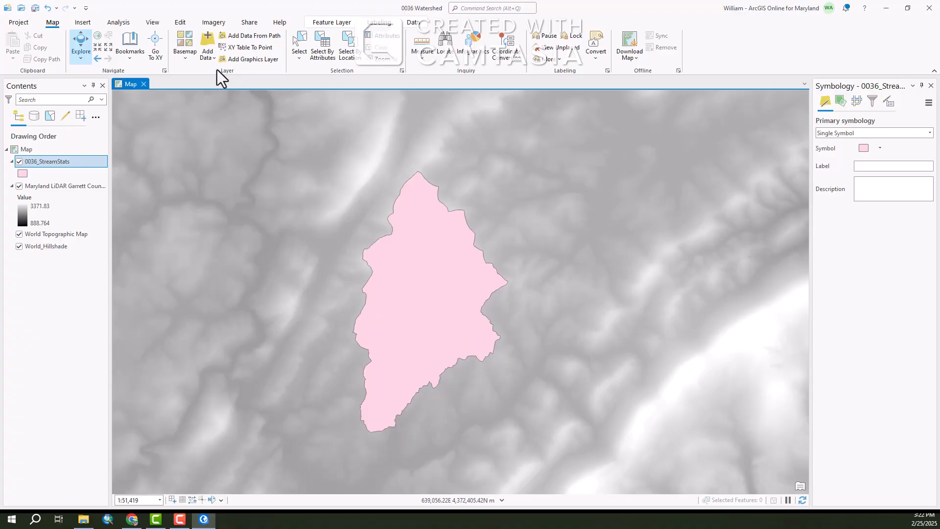
Close the Symbology pane and open the Catalog pane
left_click(930, 85)
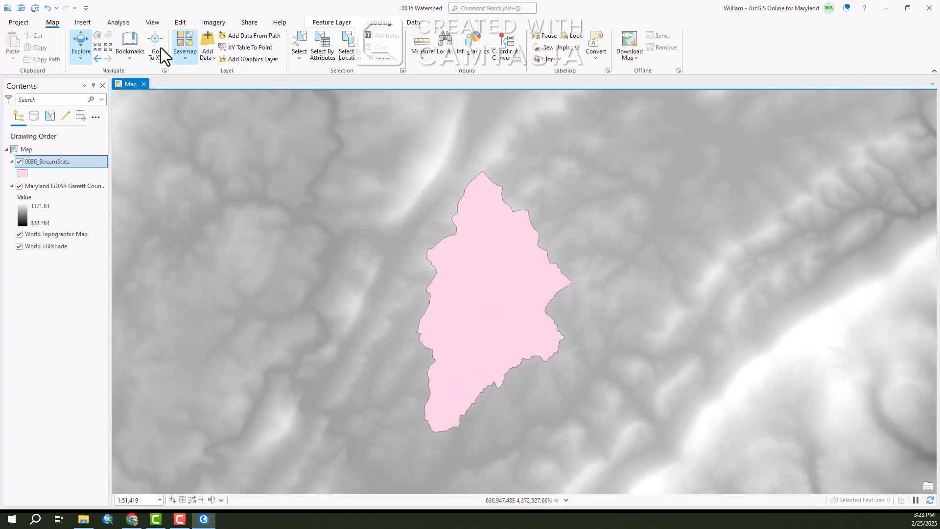
left_click(152, 22)
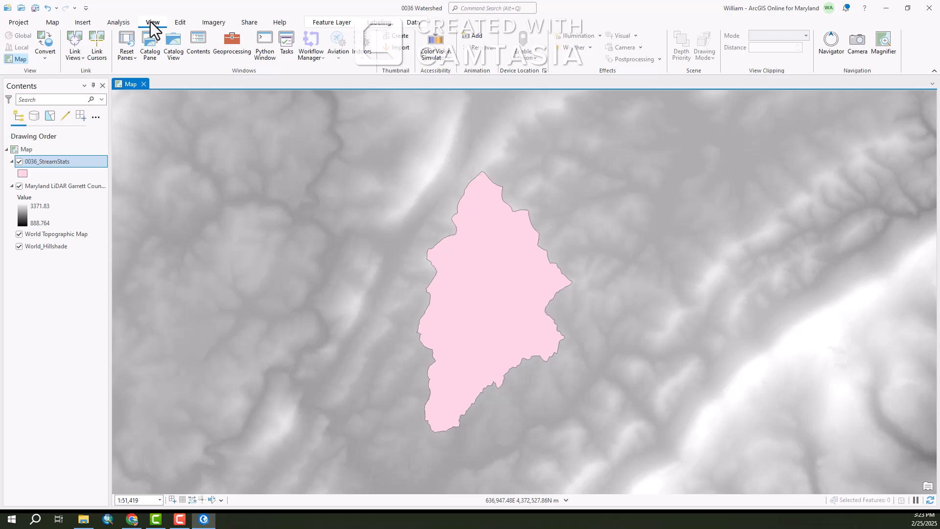
left_click(150, 48)
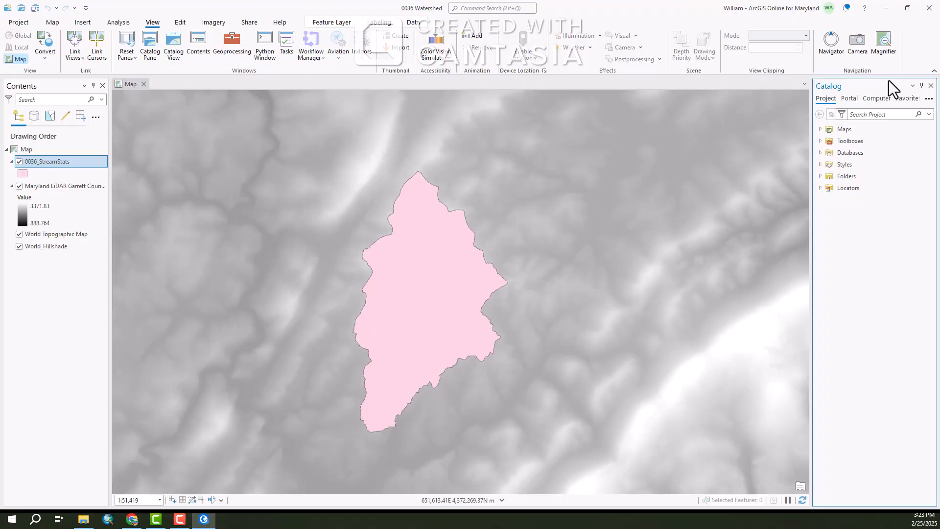
Add a folder connection to the Shapefiles folder in 0036\ArcGIS\Projects
right_click(849, 177)
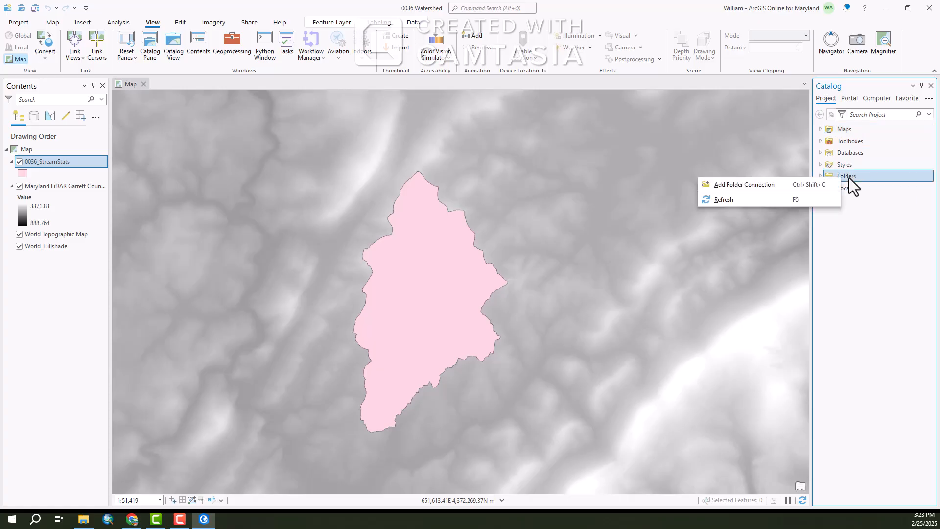
left_click(733, 186)
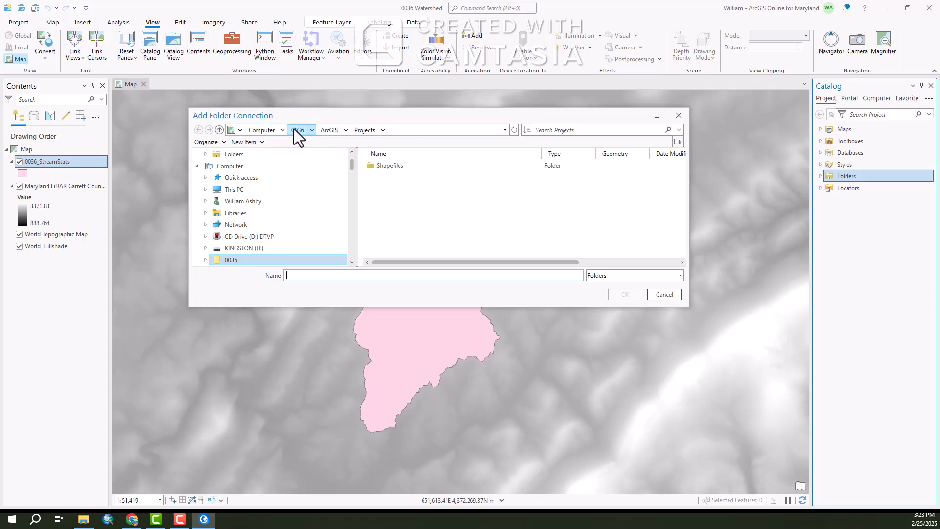
left_click(396, 165)
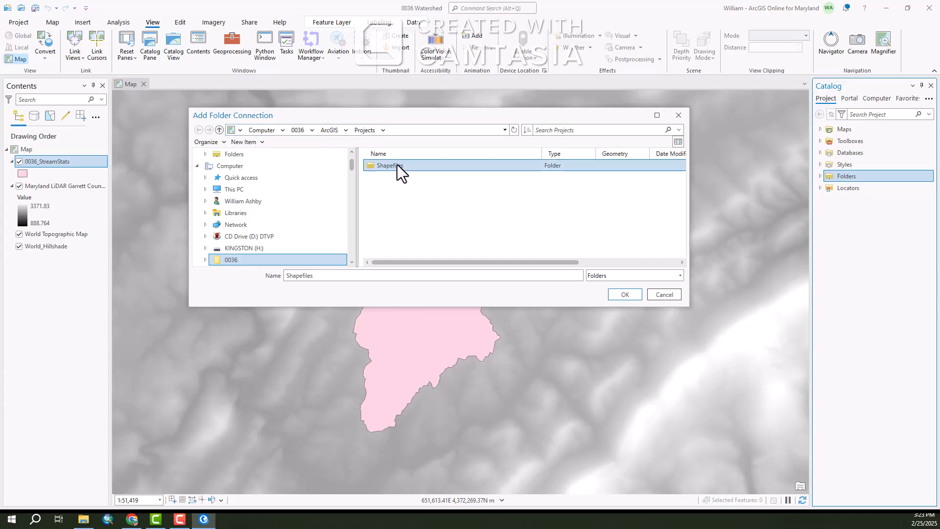
left_click(632, 296)
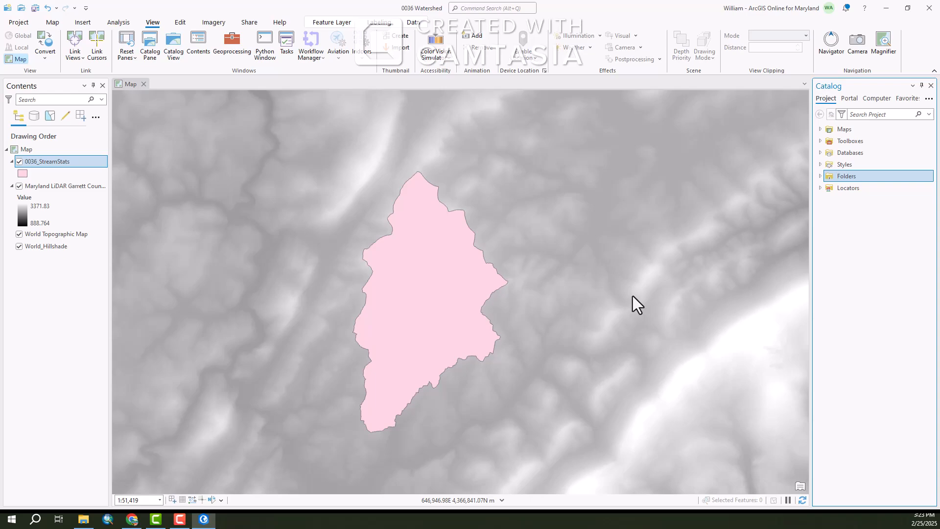
Start creating a new shapefile inside the connected Shapefiles folder
left_click(820, 177)
right_click(845, 177)
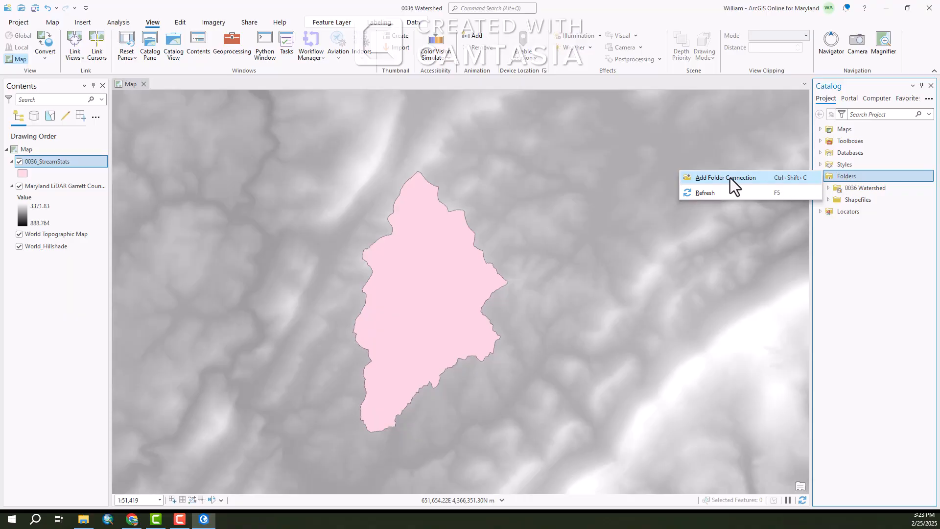
left_click(832, 200)
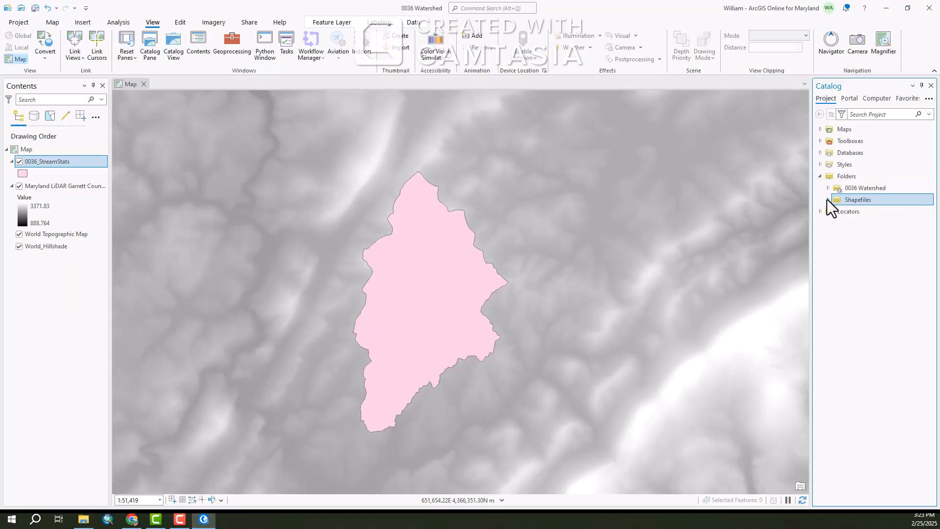
left_click(828, 199)
right_click(851, 201)
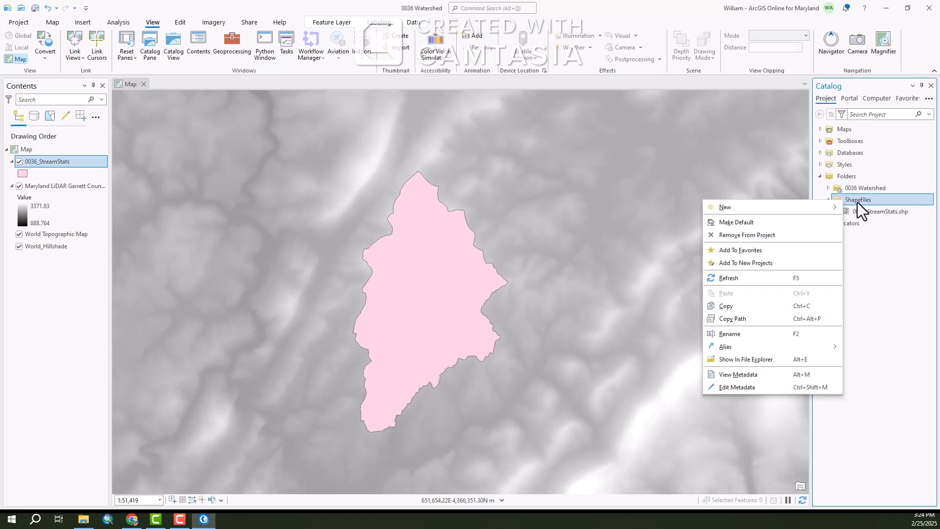
mouse_move(727, 207)
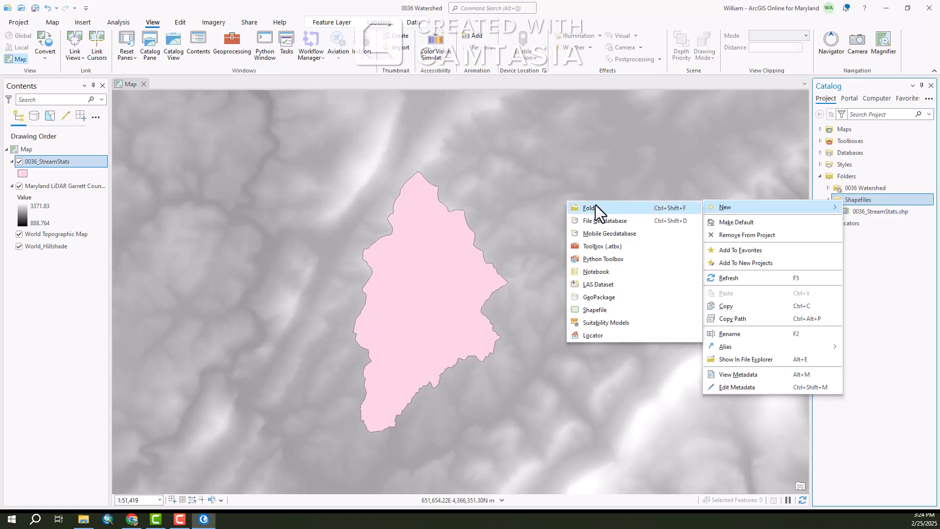
left_click(595, 310)
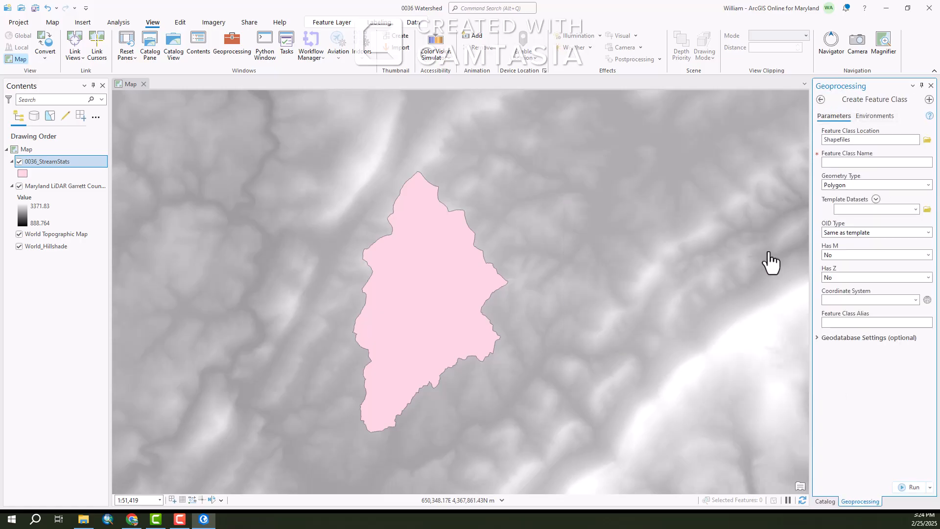
Set the feature class location to the Desktop\0036\ArcGIS\Projects\Shapefiles folder
left_click(927, 140)
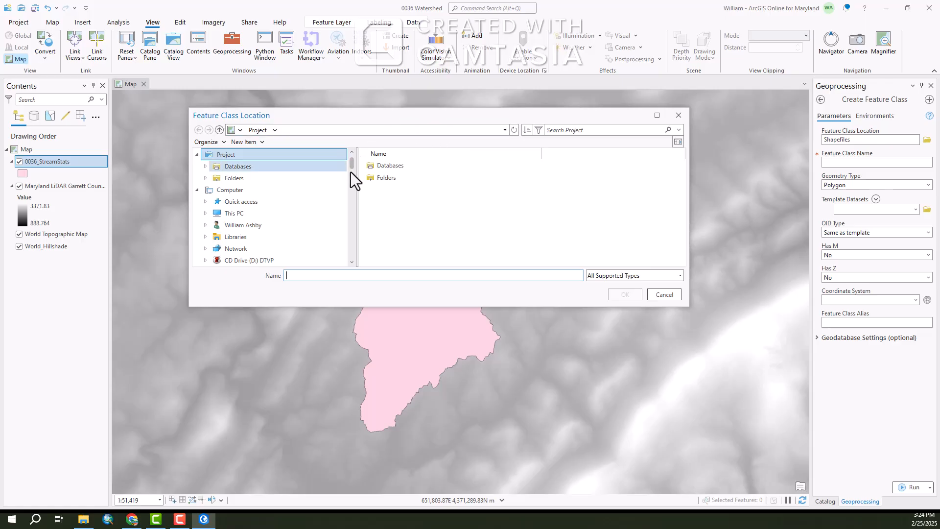
left_click(236, 215)
double_click(387, 180)
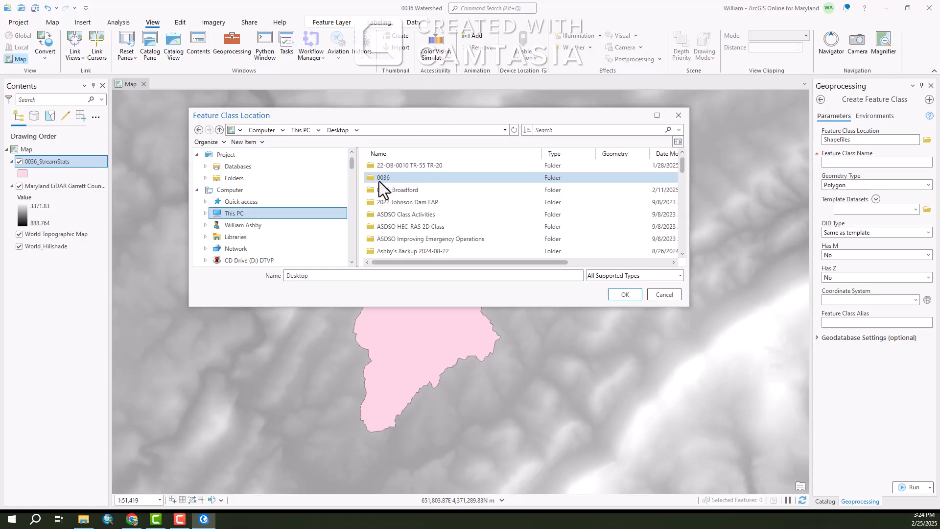
double_click(379, 181)
double_click(380, 168)
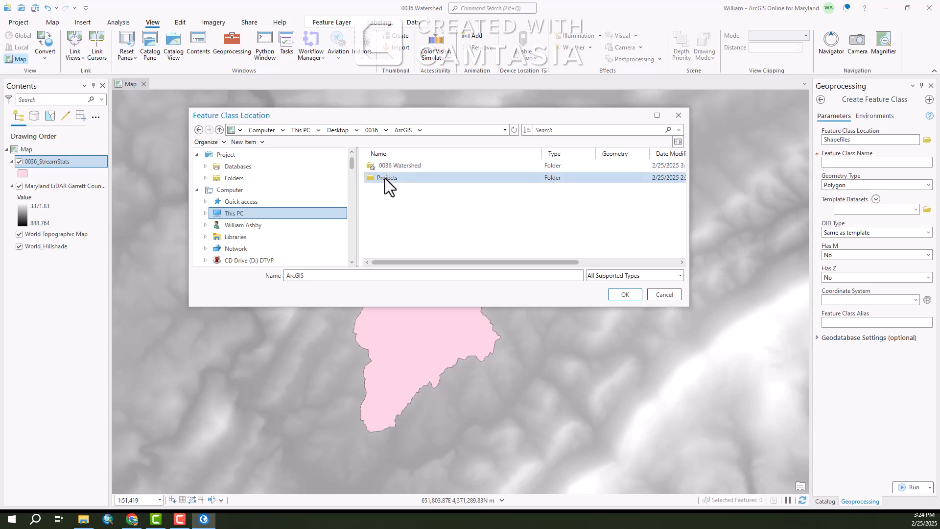
double_click(385, 178)
left_click(385, 168)
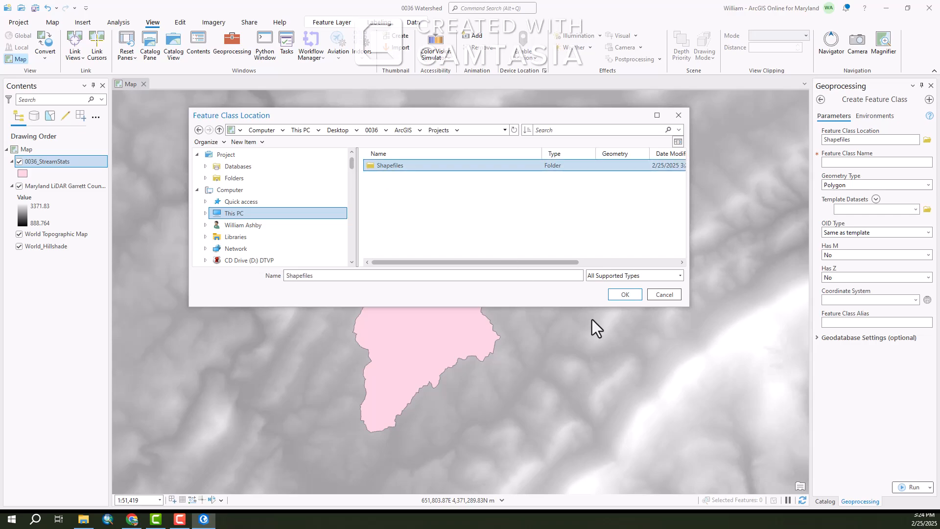
left_click(625, 294)
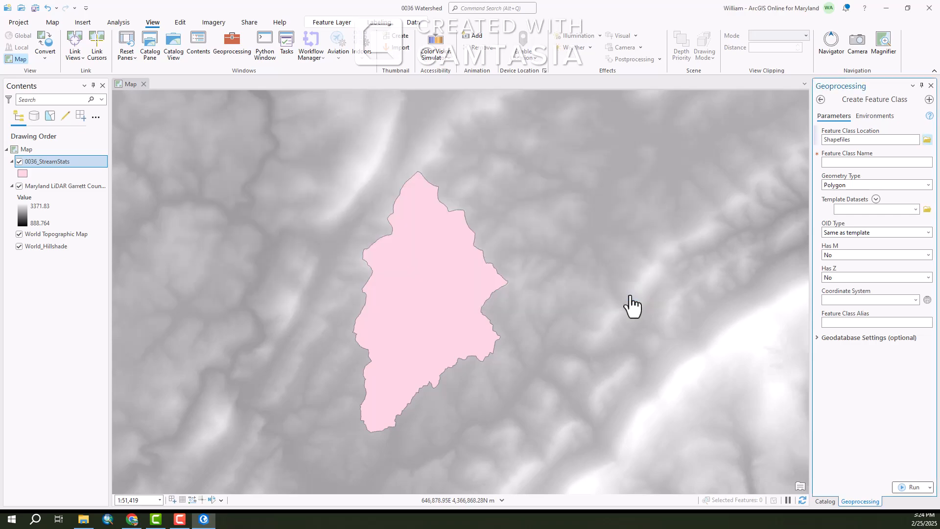
Create a polygon feature class named DEM_Clip using the Maryland LiDAR Garrett County - DEM Feet coordinate system
left_click(866, 162)
type("DEM_Cl")
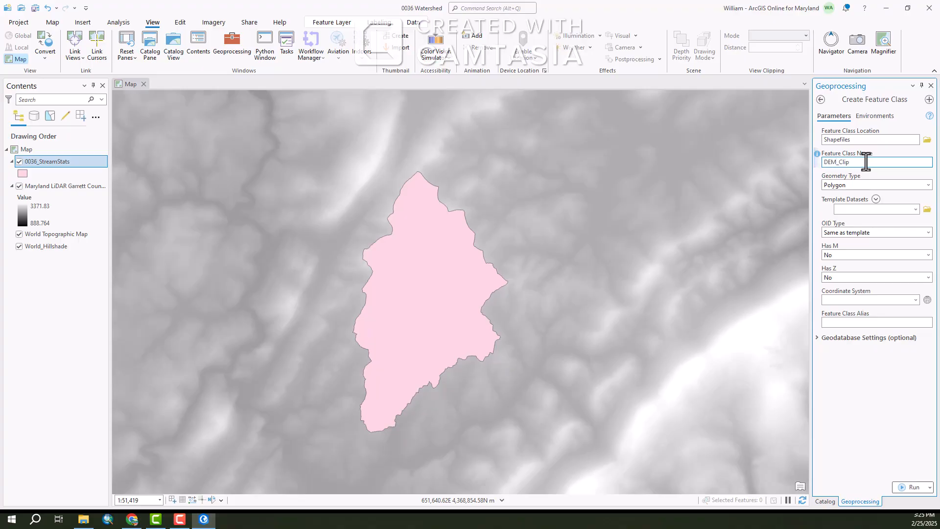
type("ip")
left_click(915, 300)
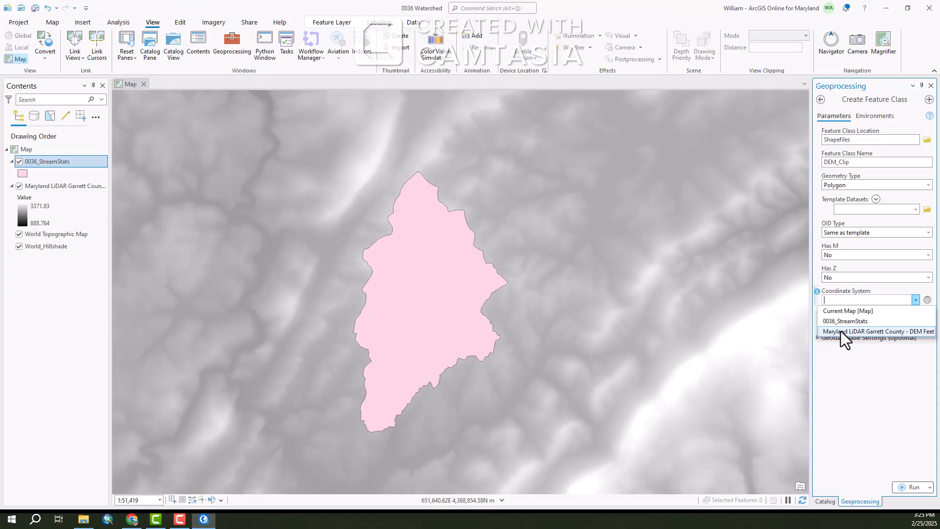
left_click(873, 332)
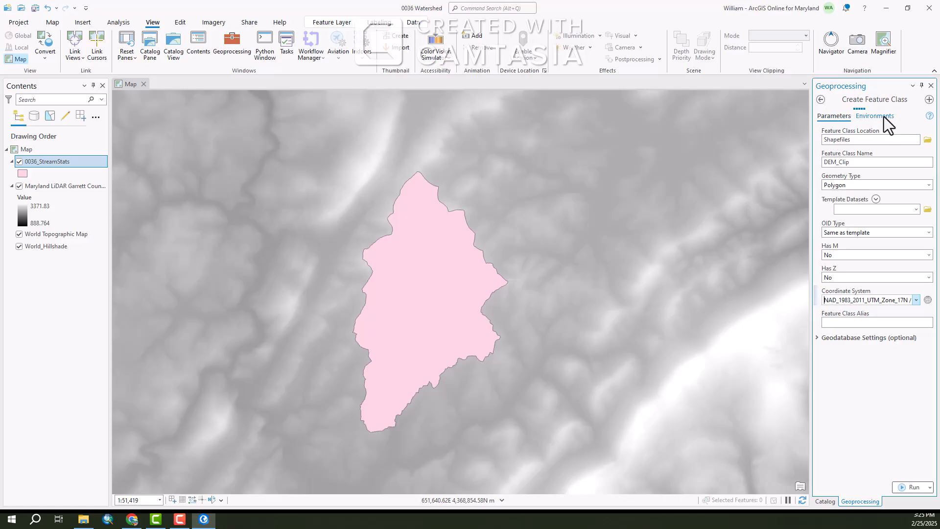
left_click(903, 487)
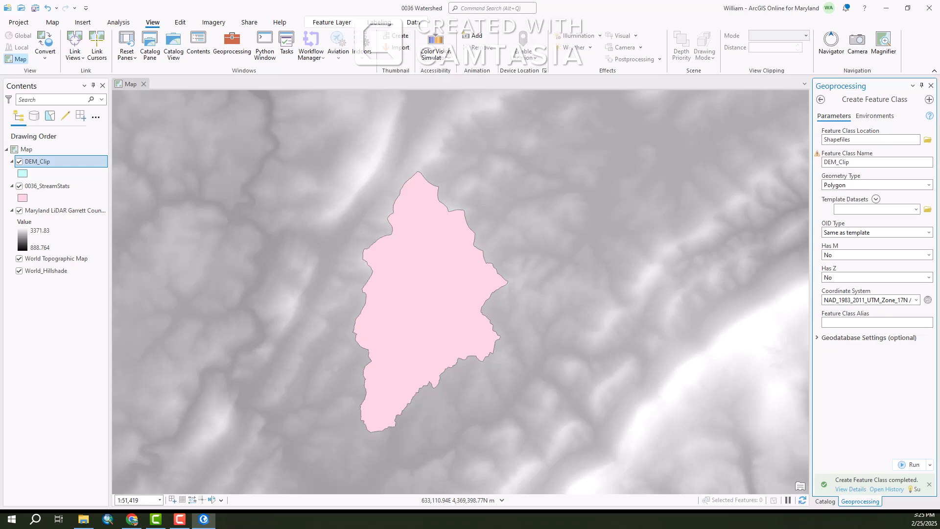
Close the Geoprocessing and Catalog panes
left_click(42, 161)
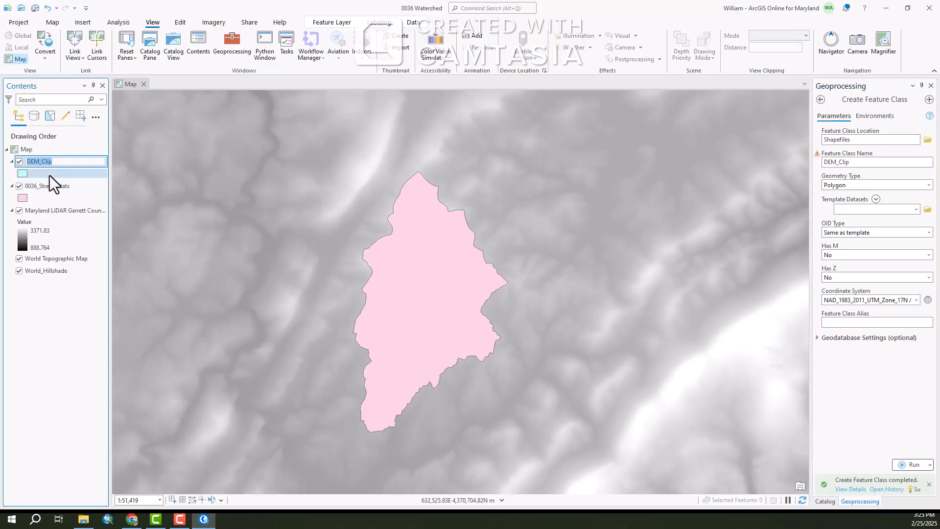
left_click(49, 175)
left_click(31, 161)
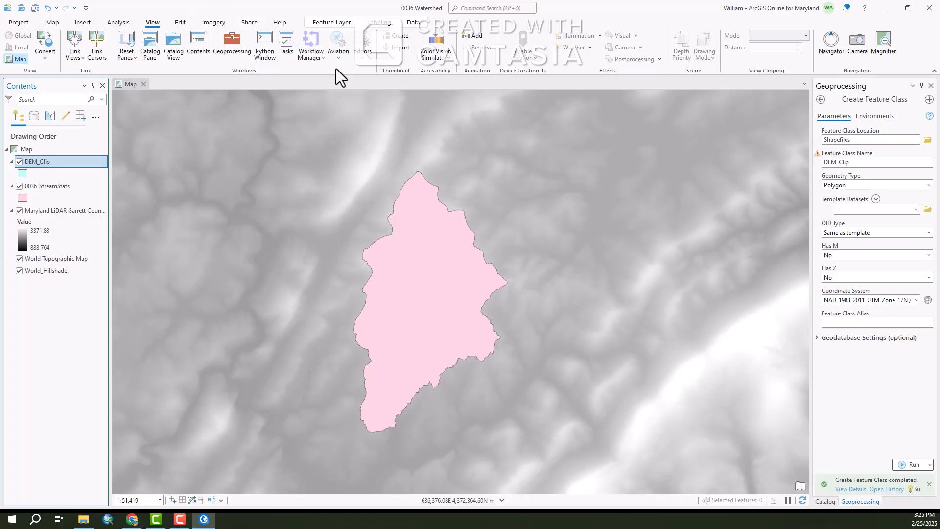
left_click(931, 86)
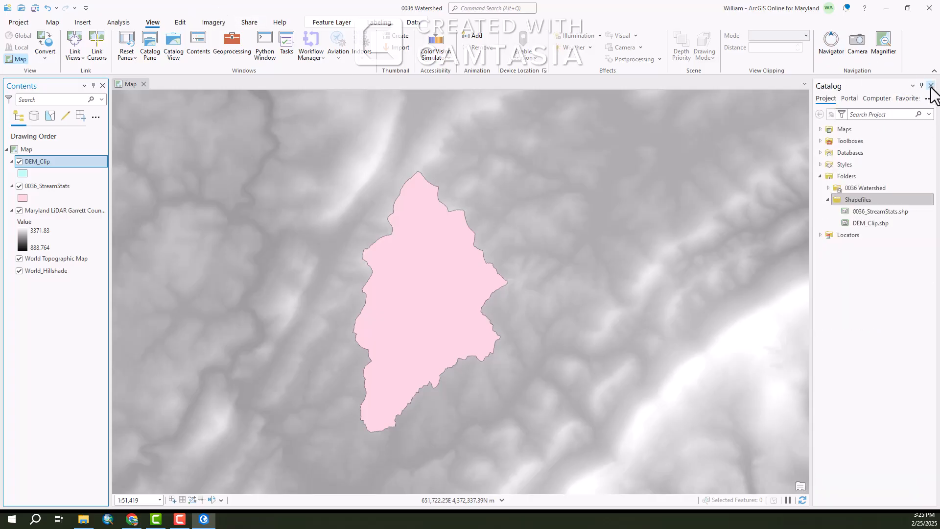
left_click(931, 86)
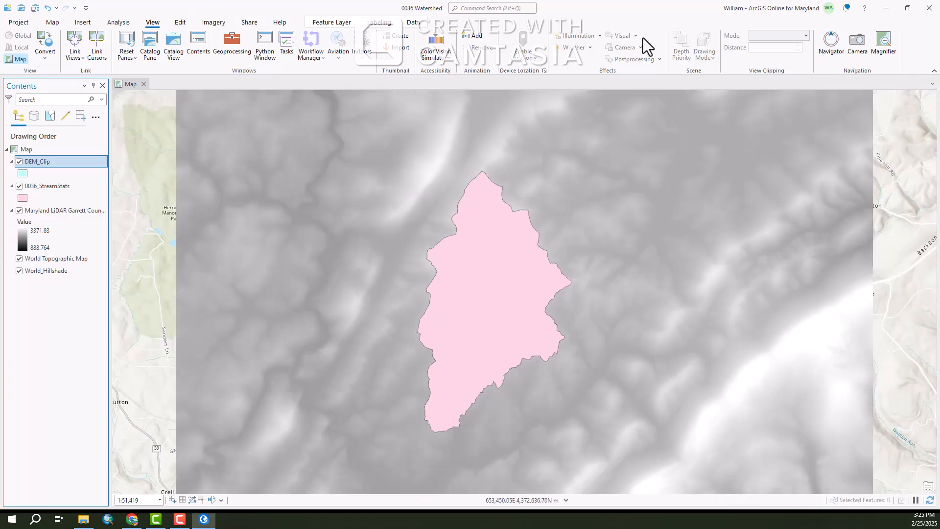
Draw a polygon feature in the DEM_Clip layer that fully encloses the 0036 watershed boundary
left_click(178, 24)
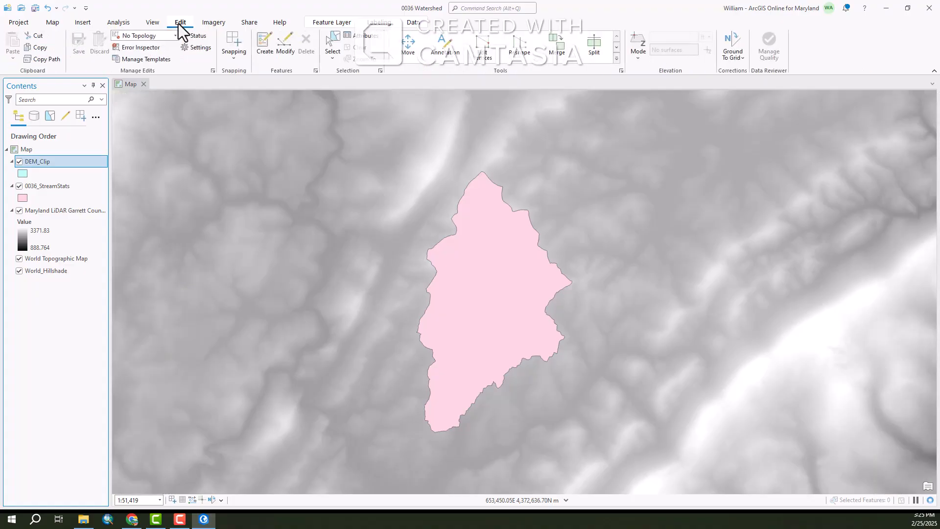
left_click(264, 44)
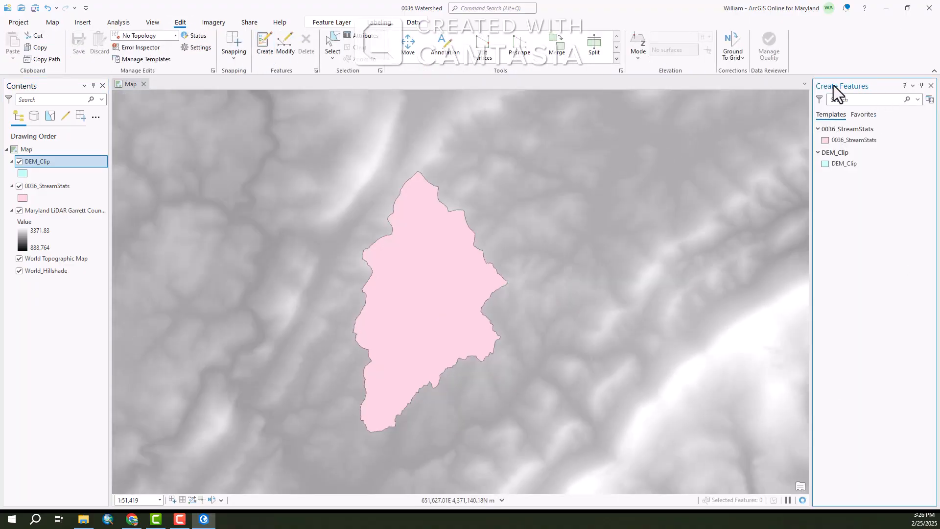
left_click(837, 165)
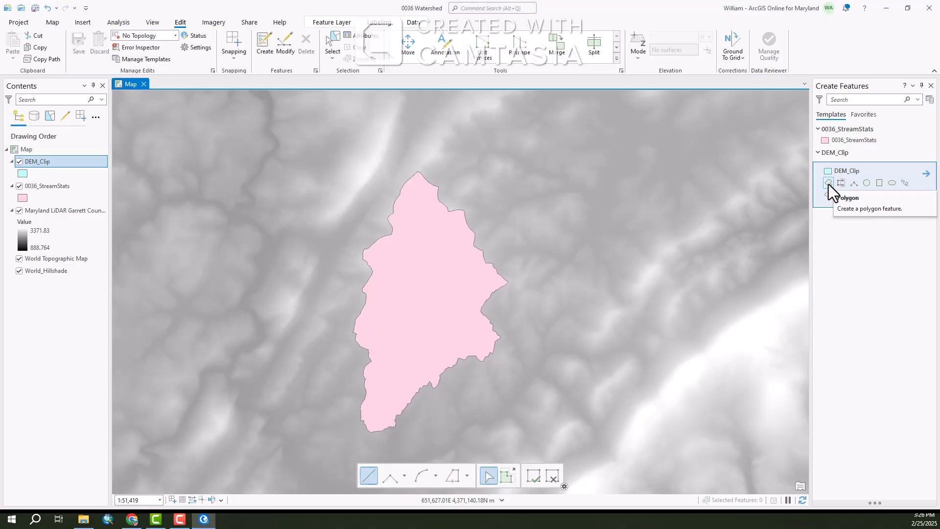
left_click(829, 183)
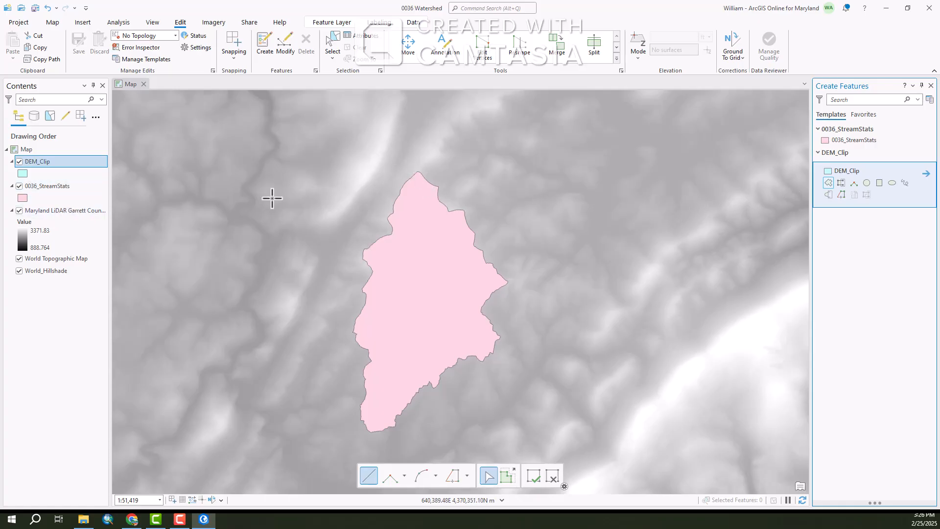
left_click(417, 156)
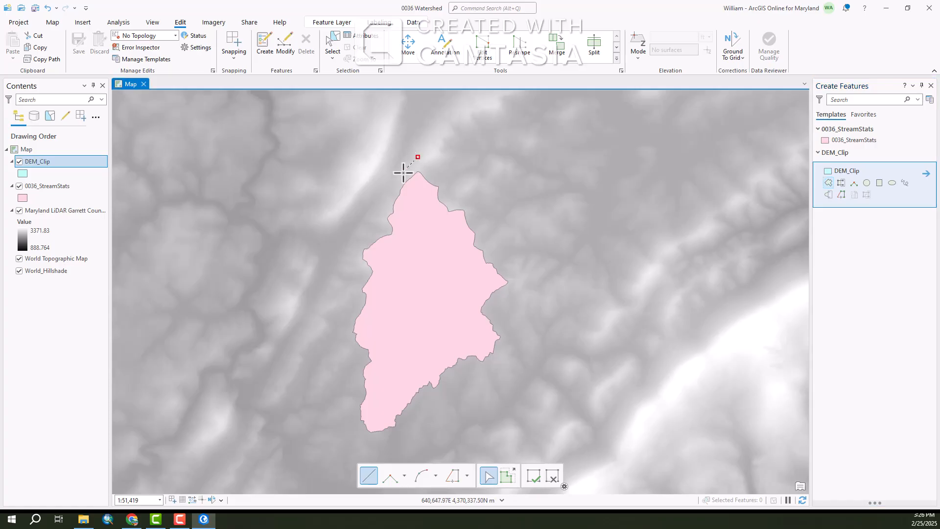
left_click(353, 243)
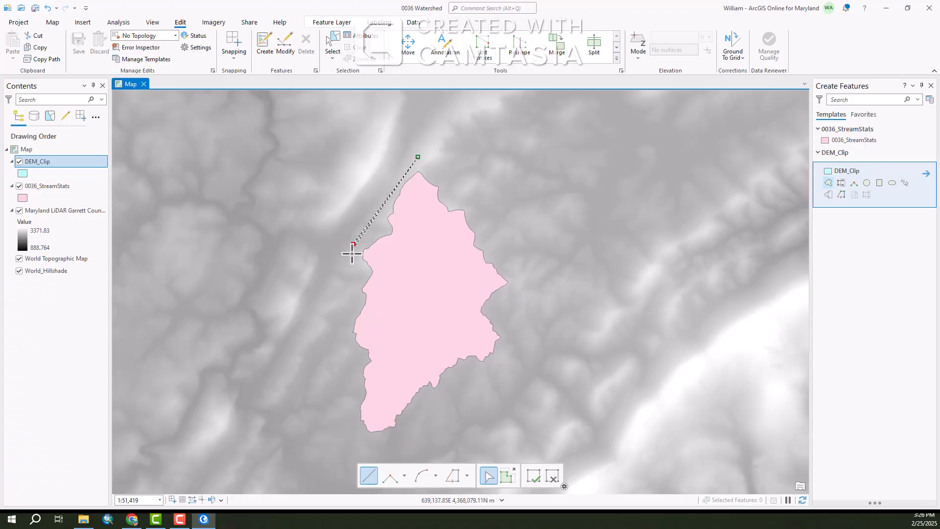
left_click(346, 343)
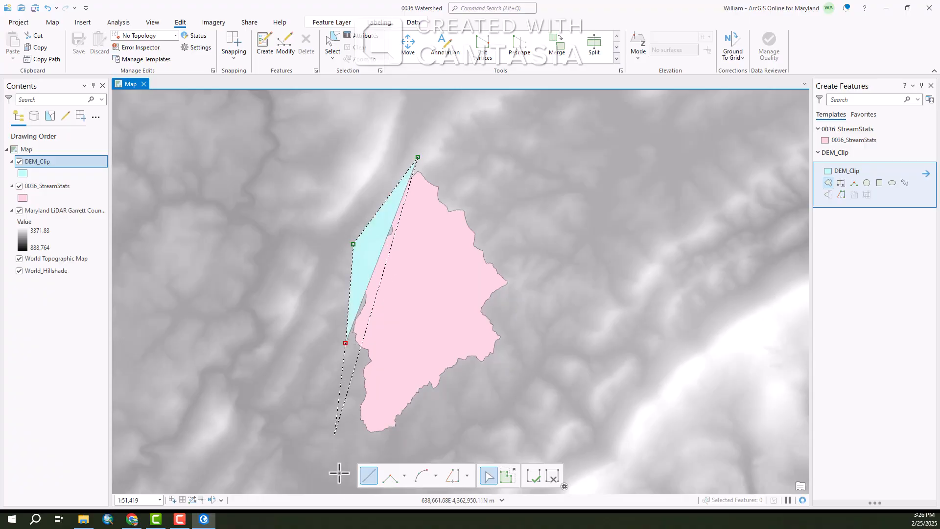
left_click(354, 443)
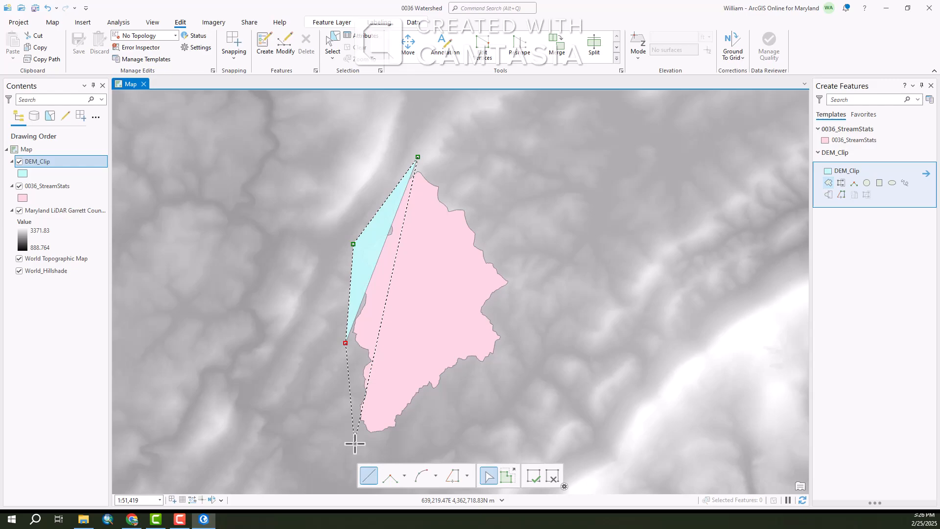
left_click(397, 442)
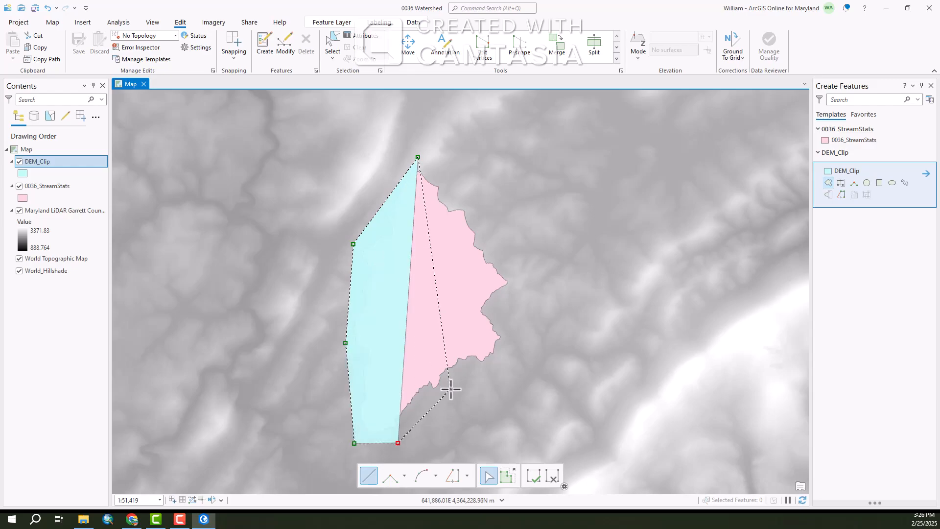
left_click(450, 389)
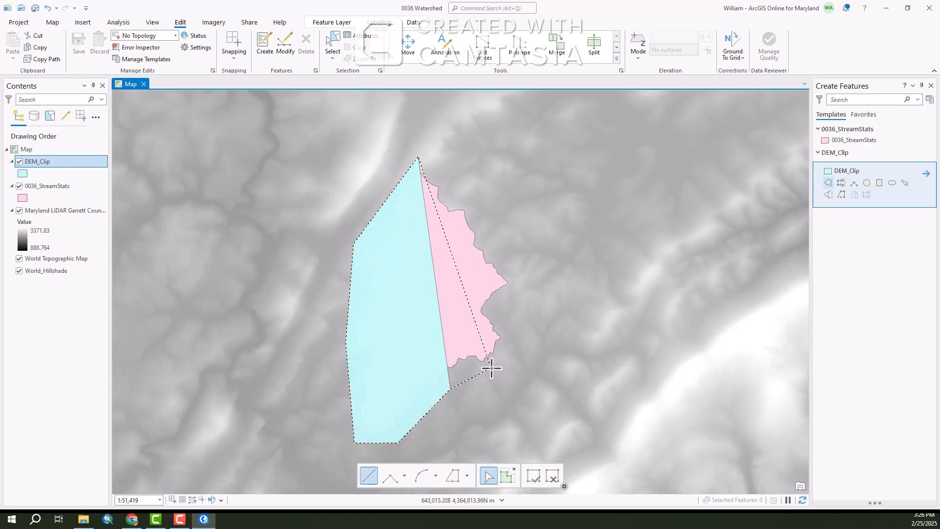
left_click(490, 368)
left_click(511, 335)
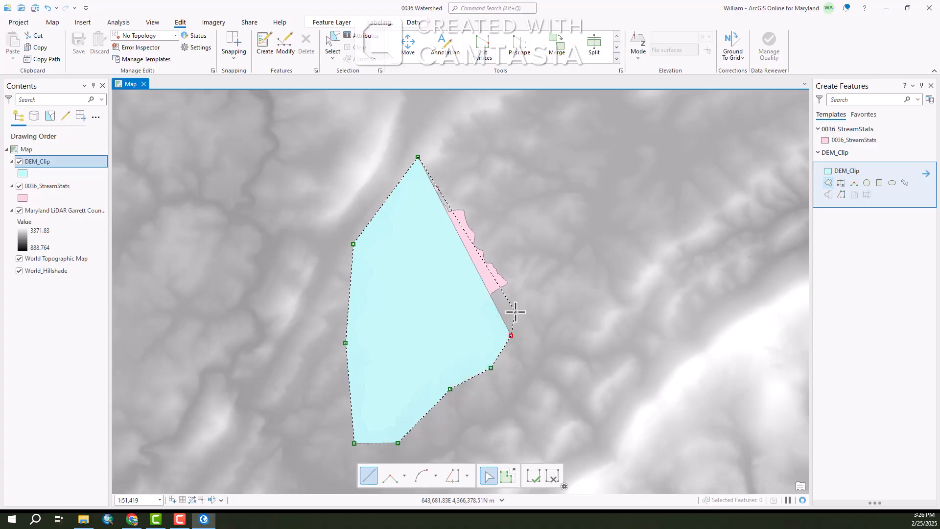
left_click(521, 279)
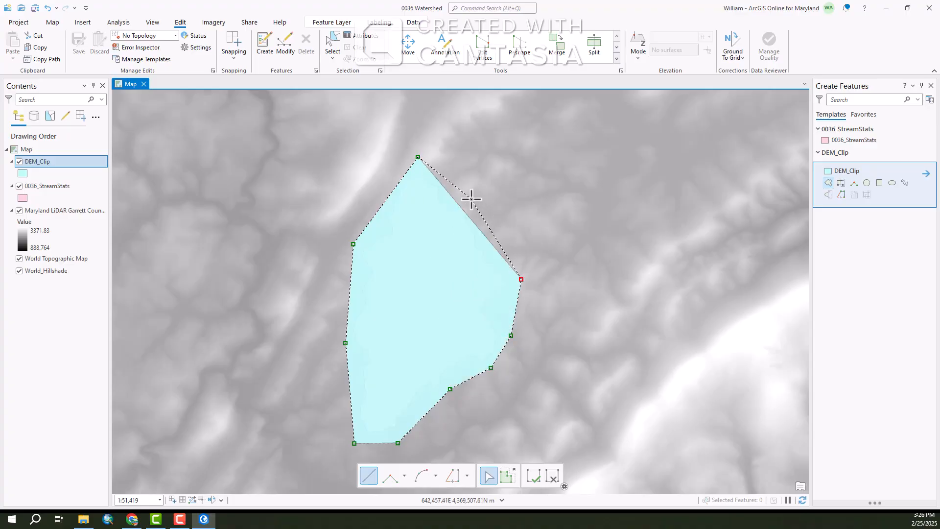
double_click(472, 198)
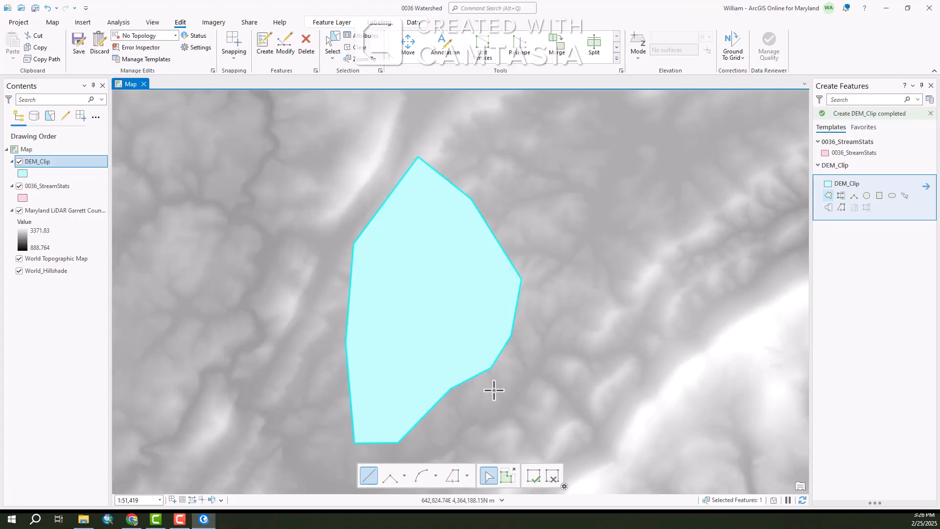
Save all edits and close the Create Features pane
left_click(534, 477)
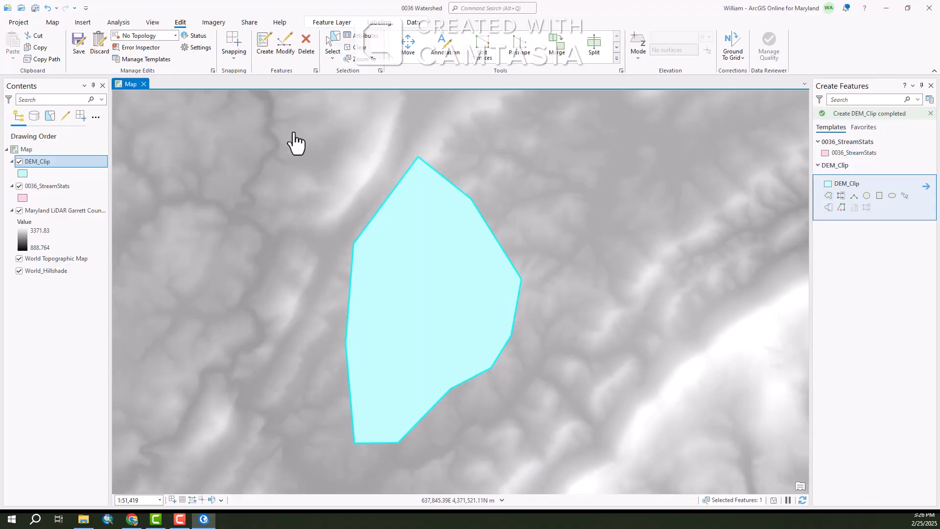
left_click(78, 37)
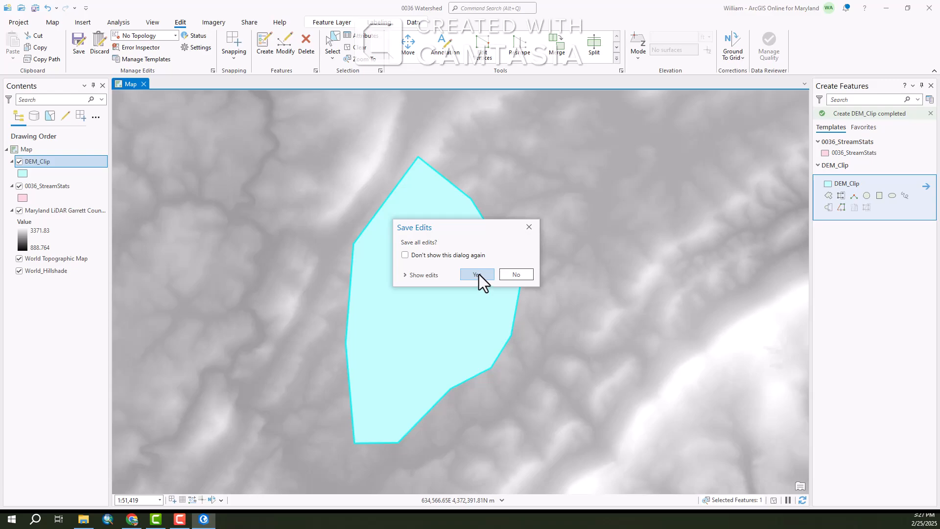
left_click(478, 274)
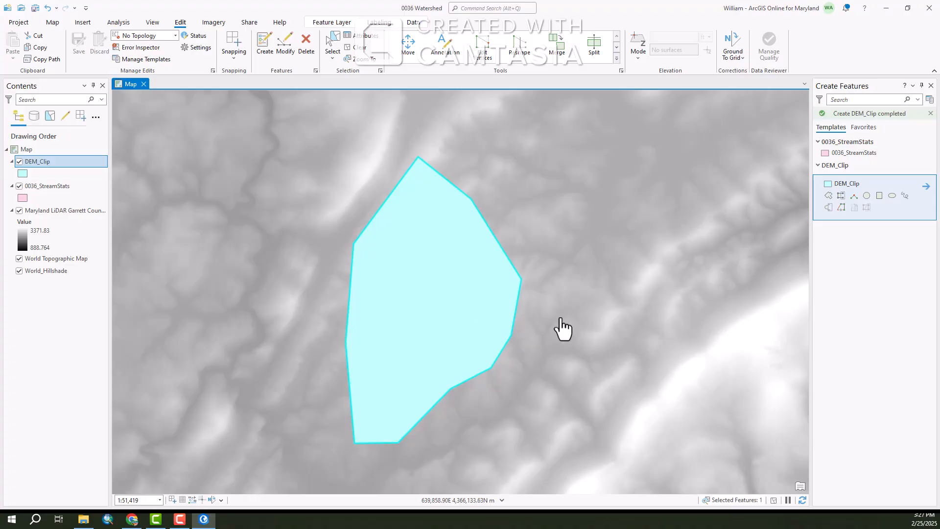
left_click(930, 86)
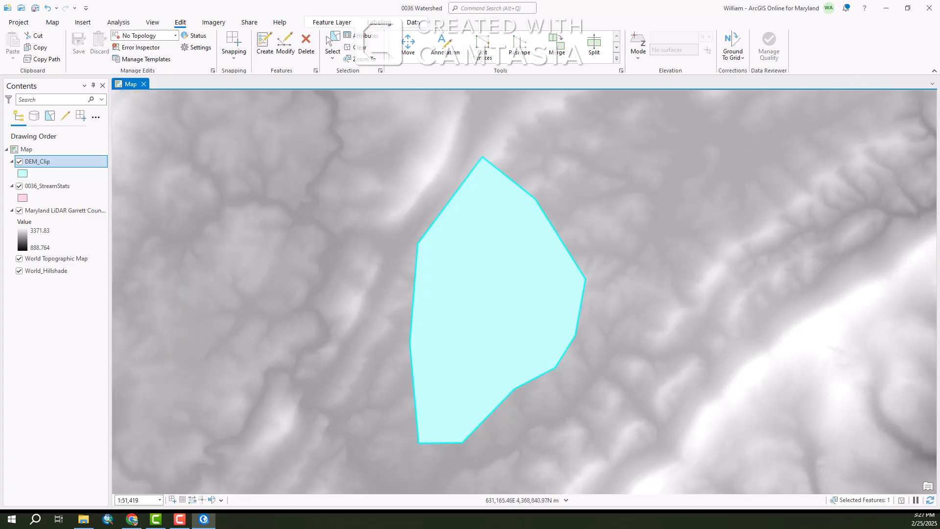
Export the Maryland LiDAR Garrett County DEM raster, naming the output MD_LiDAR_Clip in the Shapefiles folder
right_click(44, 212)
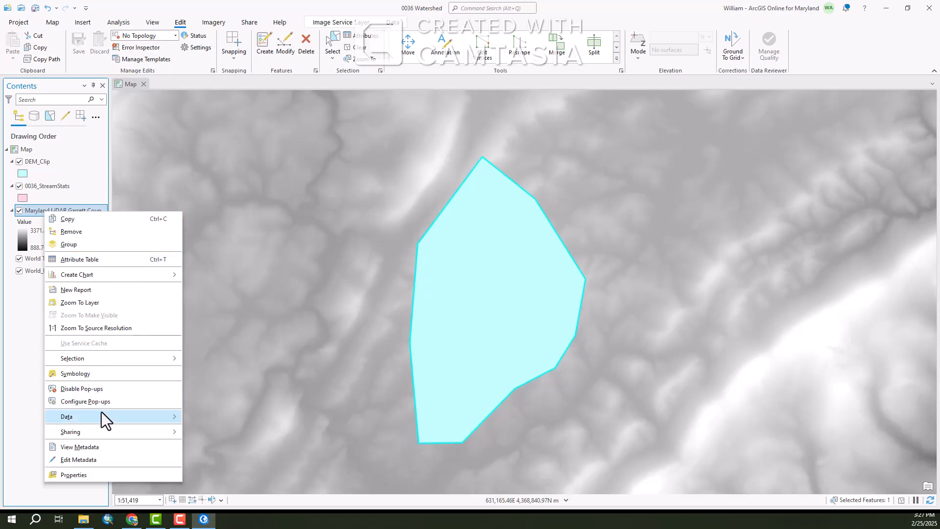
mouse_move(78, 420)
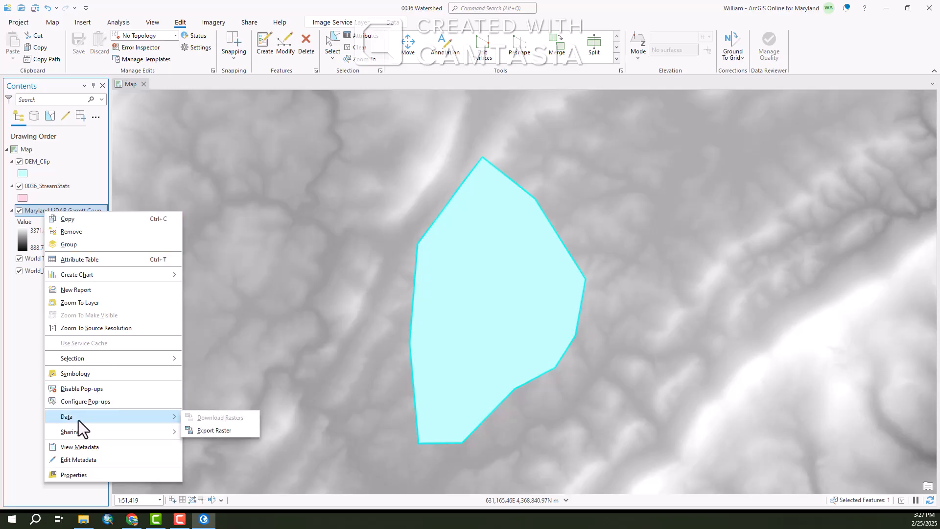
left_click(223, 431)
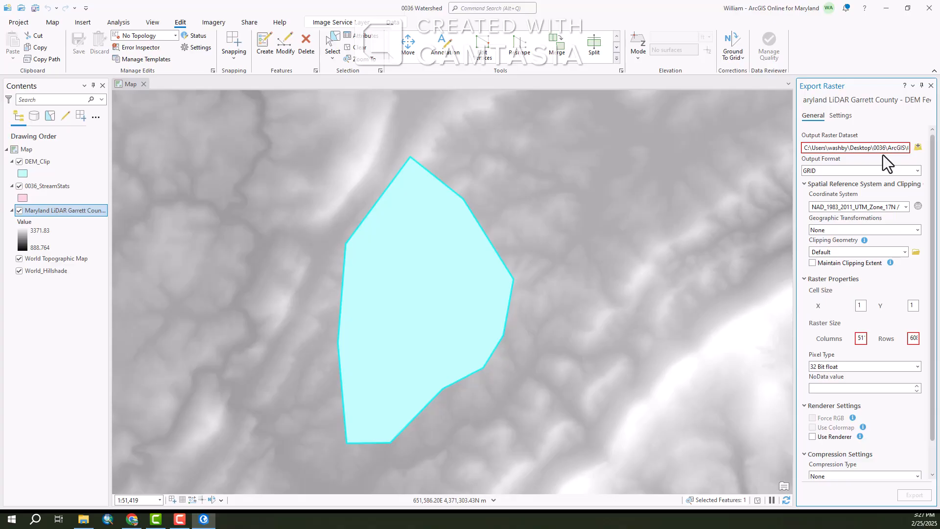
left_click(917, 147)
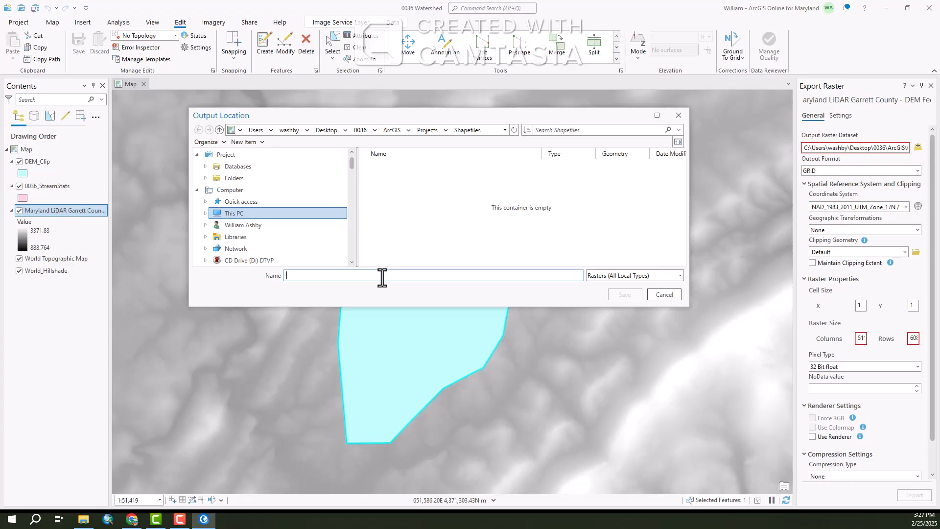
type("MD_")
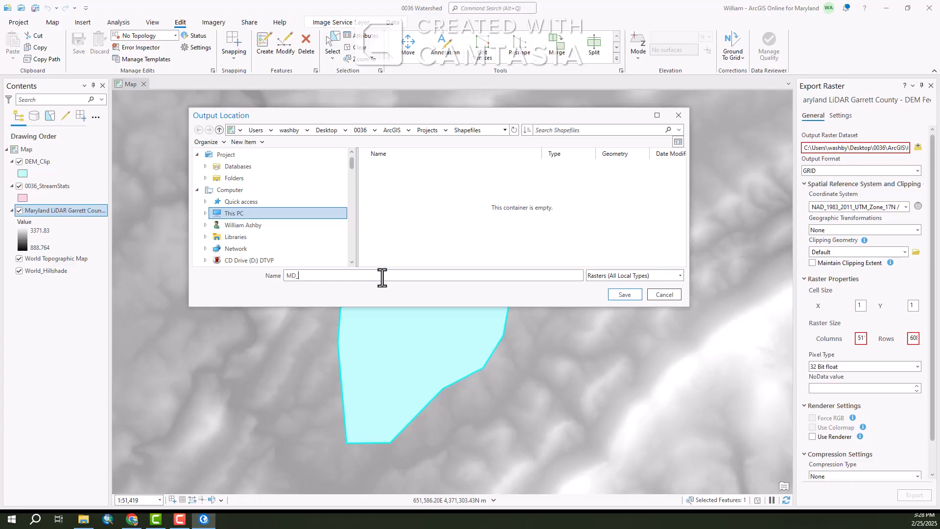
type("LiDAR_Clip")
left_click(625, 295)
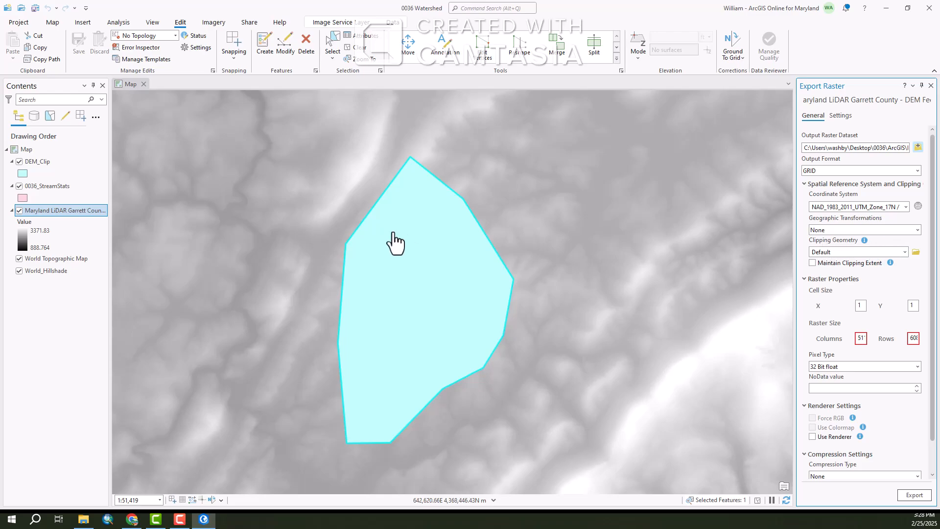
Set the clipping geometry to DEM_Clip and enable using input features for clipping geometry
left_click(906, 252)
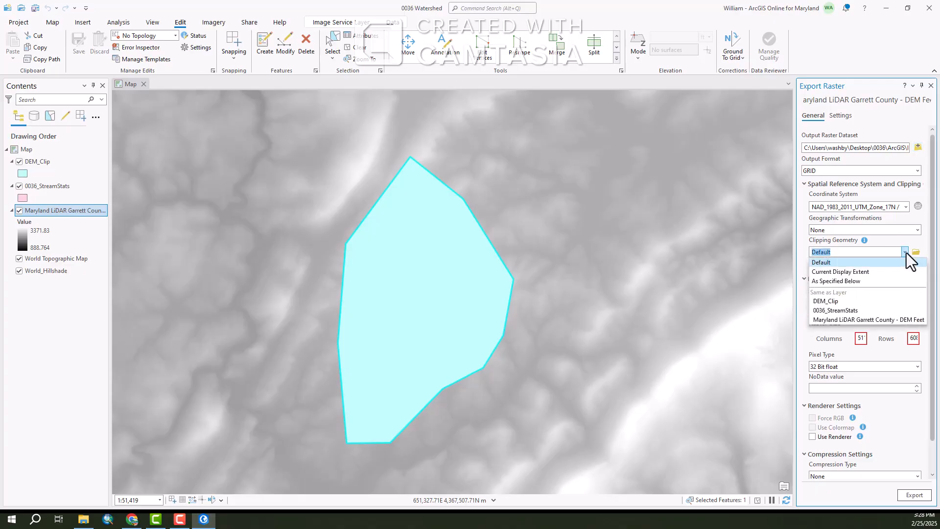
left_click(844, 302)
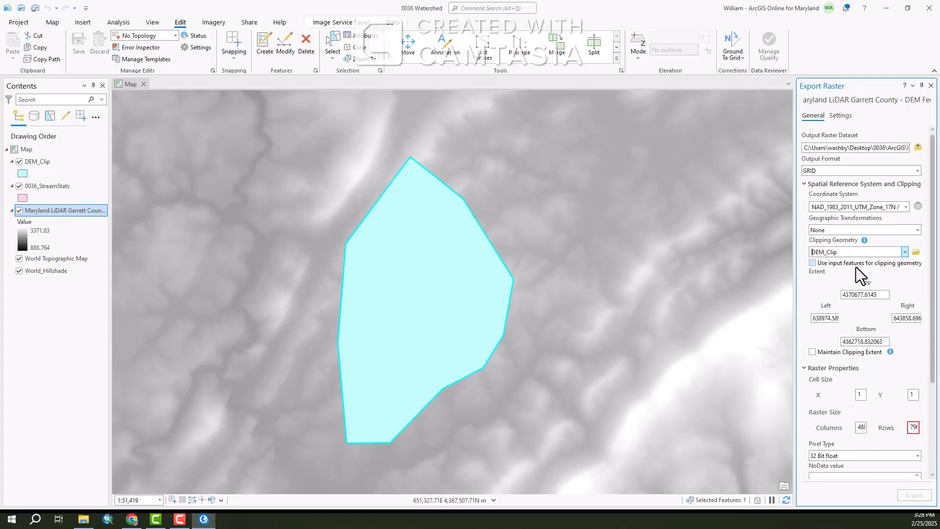
left_click(813, 263)
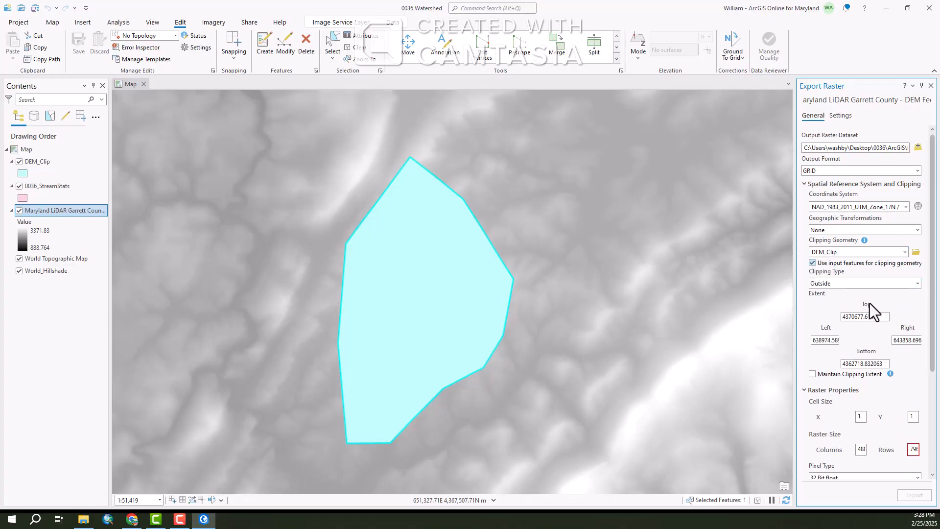
Set the output cell size Y value to 2
scroll(870, 303, "down", 1)
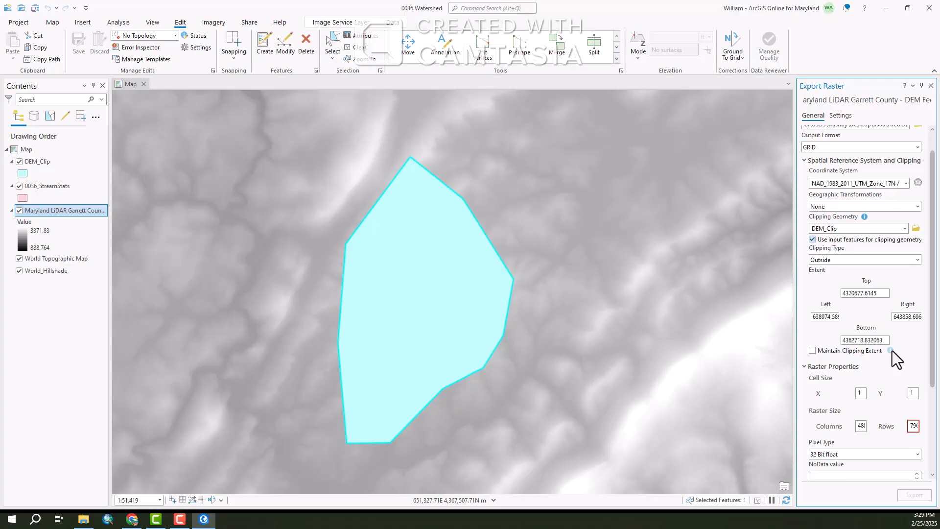
mouse_move(911, 425)
left_click(915, 393)
left_click(859, 392)
left_click(911, 395)
left_click_drag(910, 395, 919, 403)
type("2")
left_click(862, 393)
Run the raster export with the chosen settings
scroll(872, 423, "down", 2)
scroll(833, 413, "down", 2)
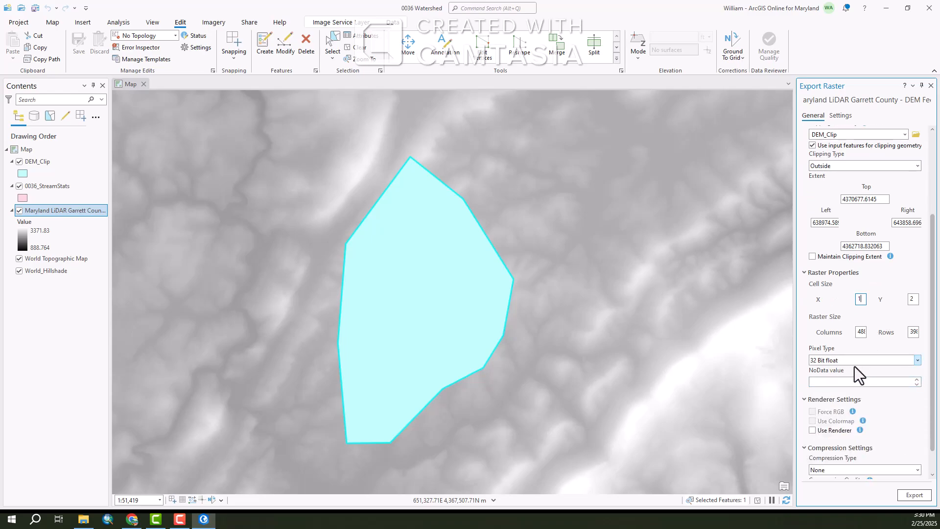
scroll(862, 398, "down", 2)
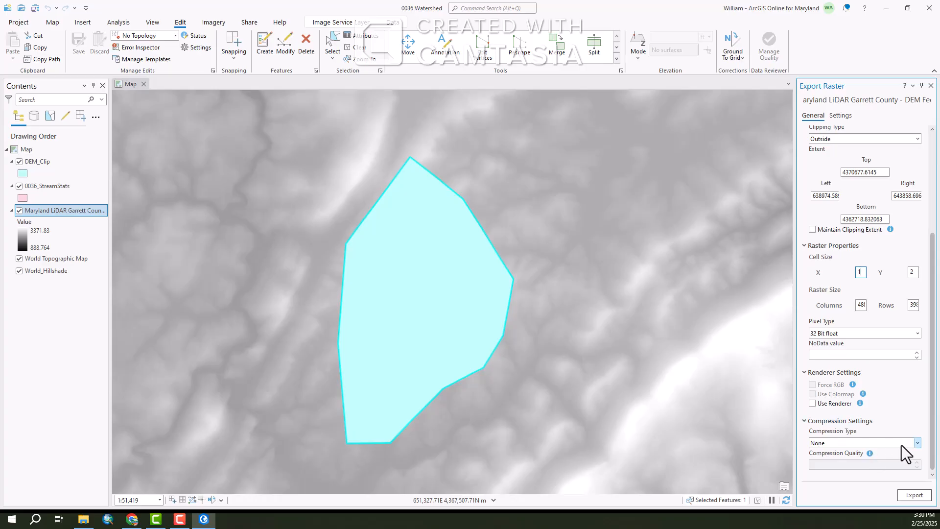
left_click(913, 495)
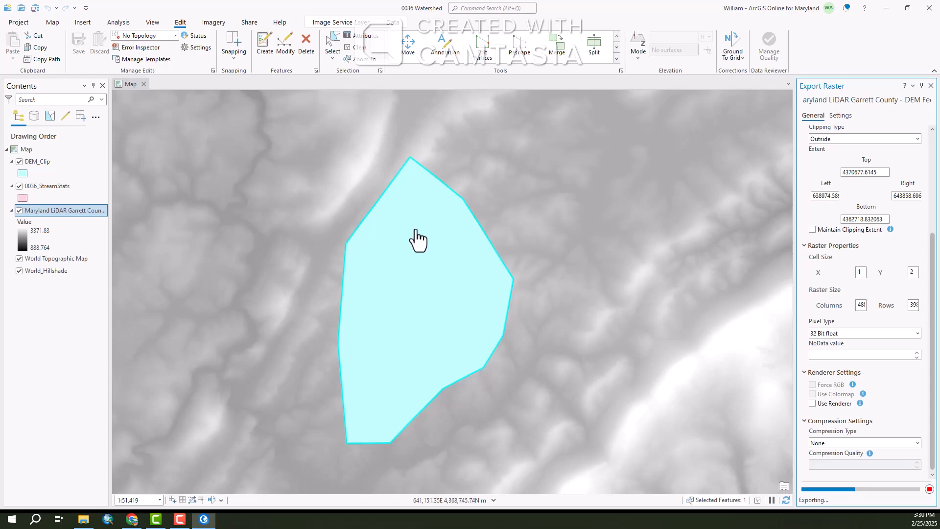
Hide the original Maryland LiDAR DEM, 0036_StreamStats and DEM_Clip layers so only MD_LiDAR_Clip shows
scroll(401, 254, "down", 3)
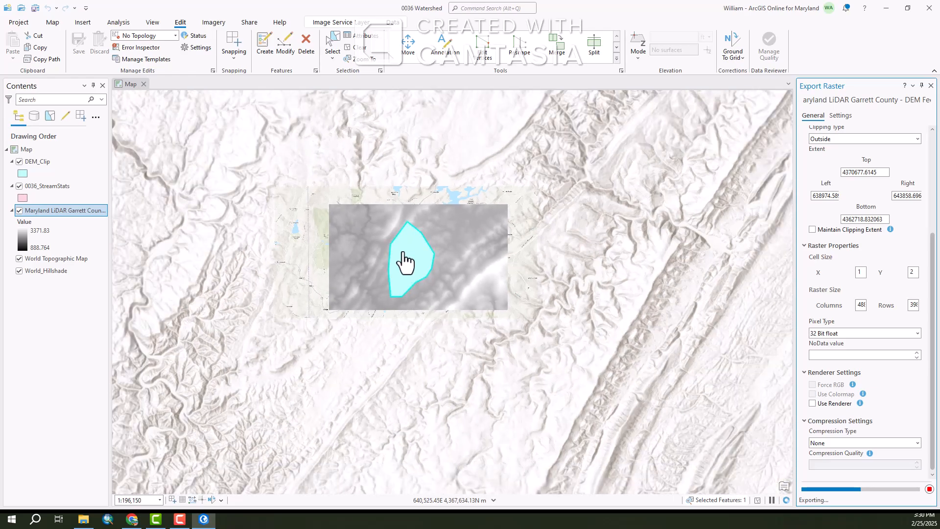
scroll(450, 330, "down", 2)
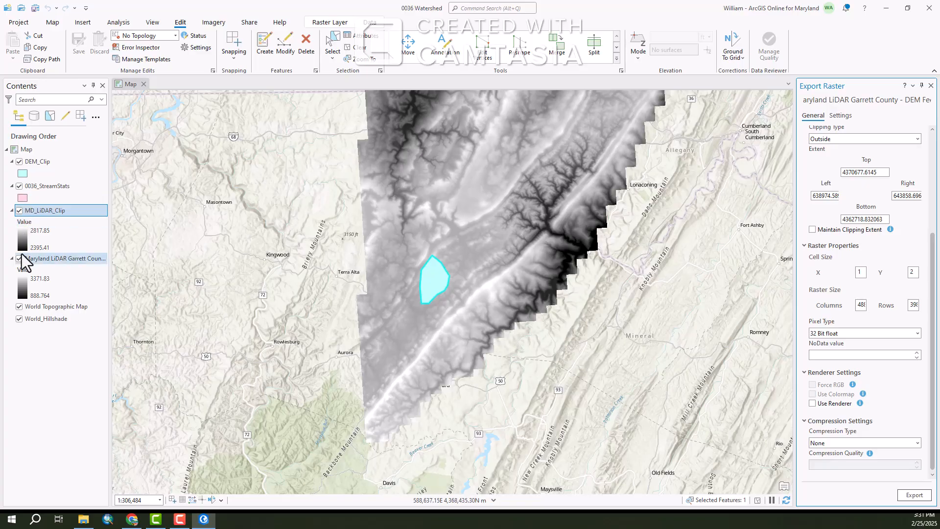
left_click(22, 162)
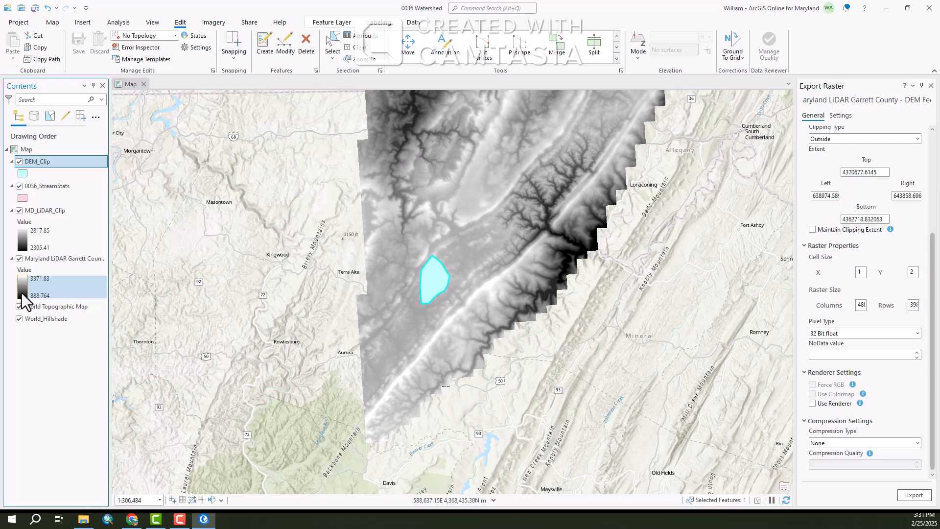
left_click(19, 259)
left_click(19, 186)
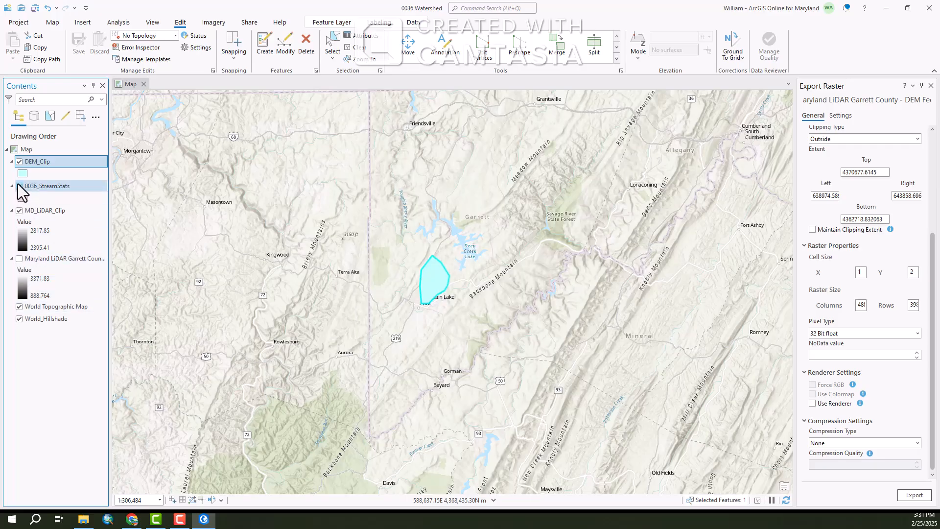
left_click(19, 162)
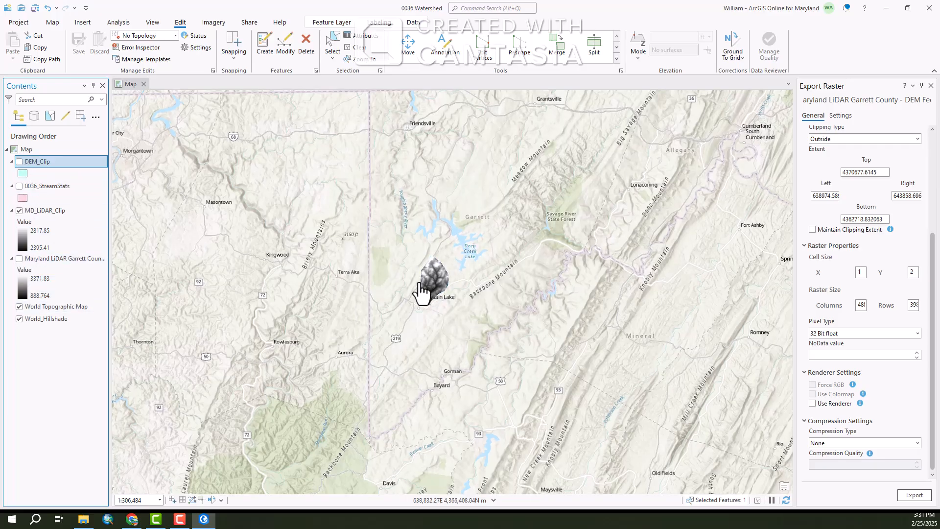
Remove the original Maryland LiDAR Garrett County DEM layer from the map
scroll(422, 290, "up", 5)
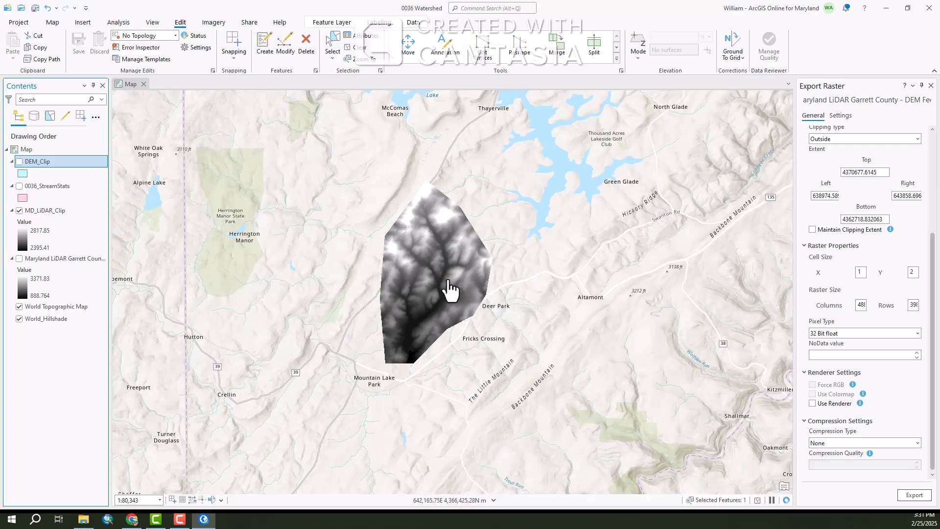
scroll(441, 266, "up", 2)
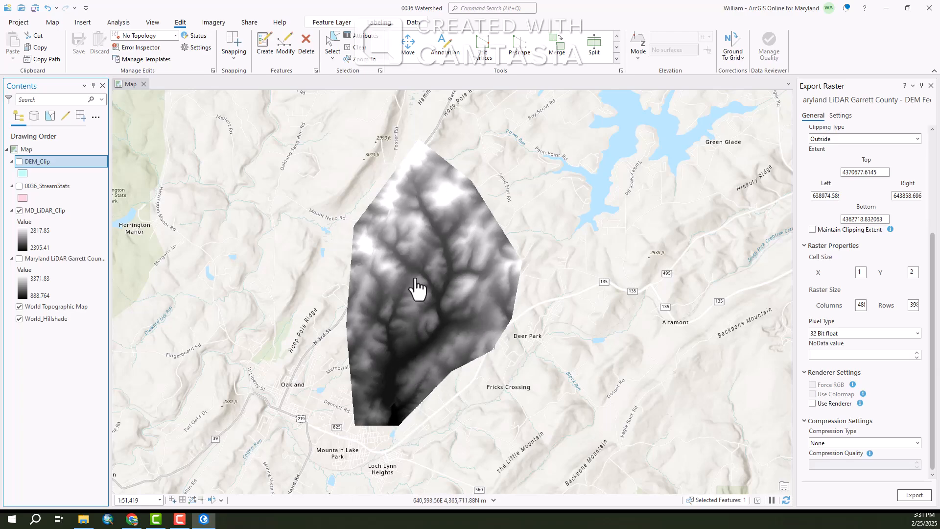
right_click(55, 258)
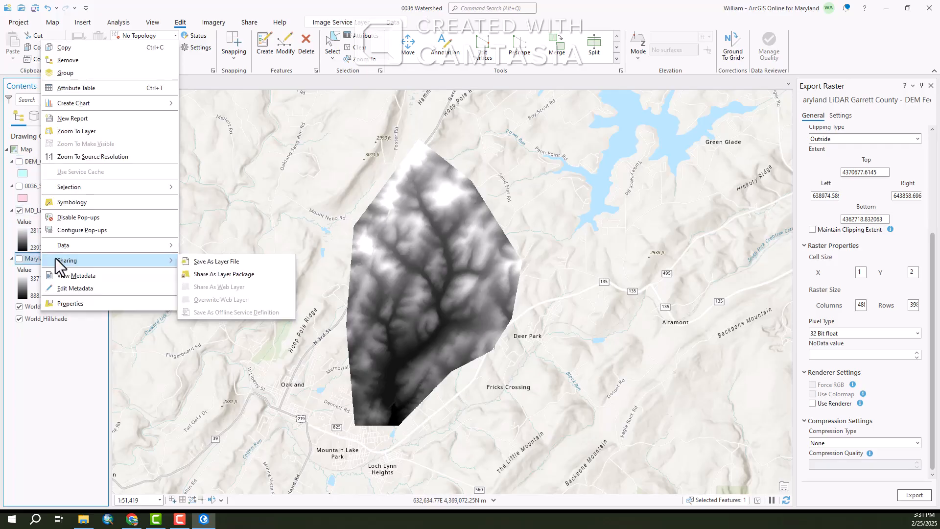
left_click(67, 60)
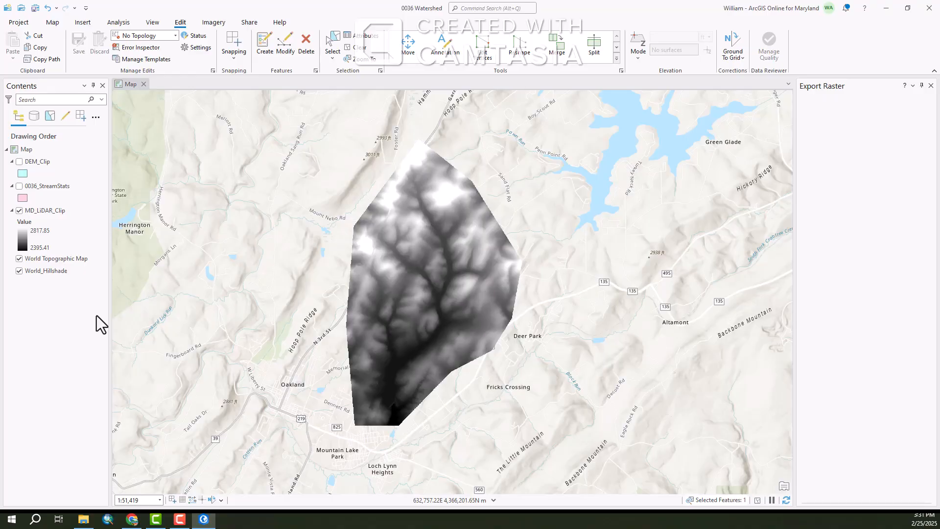
Close the Export Raster pane and open the Fill tool from the Spatial Analyst Tools Hydrology toolbox
left_click(120, 24)
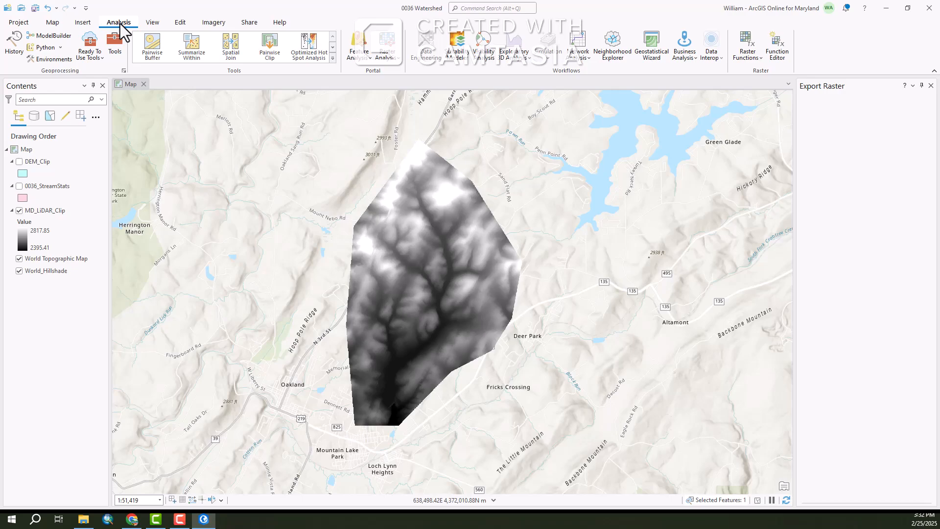
left_click(115, 54)
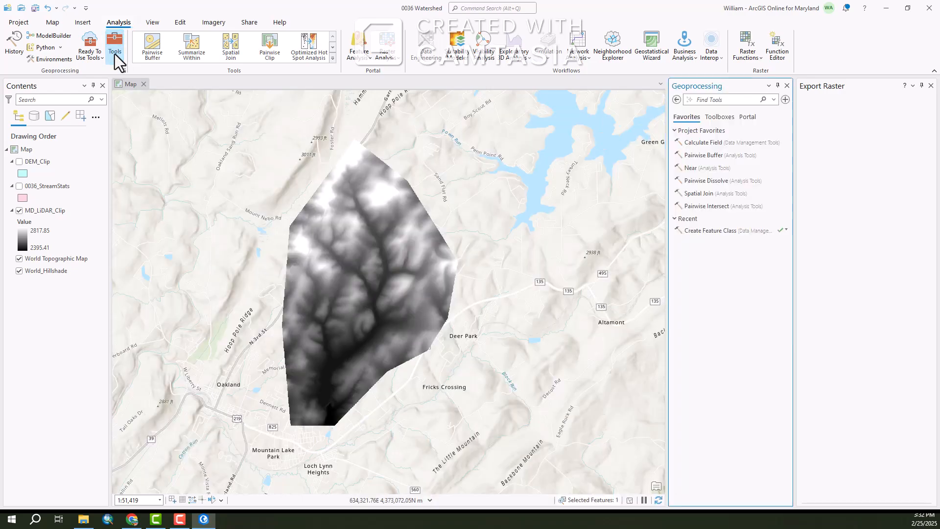
left_click(930, 86)
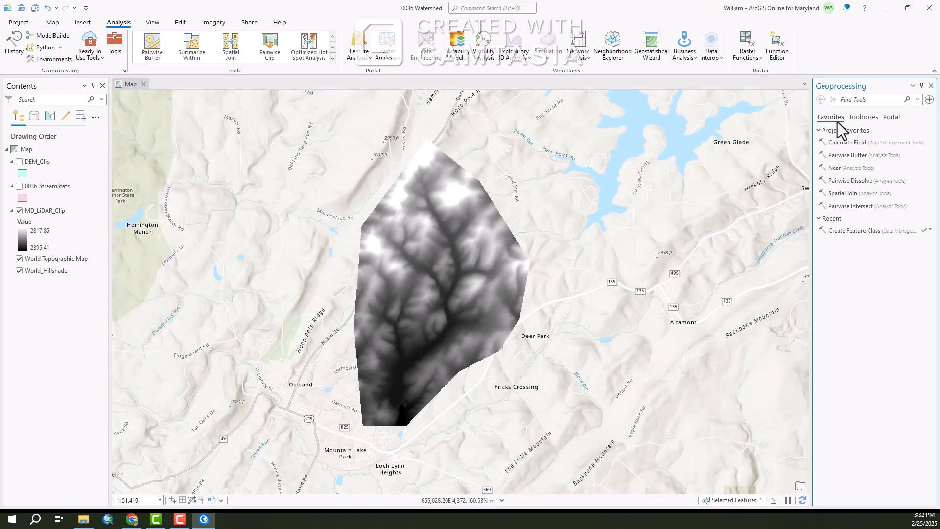
left_click(863, 117)
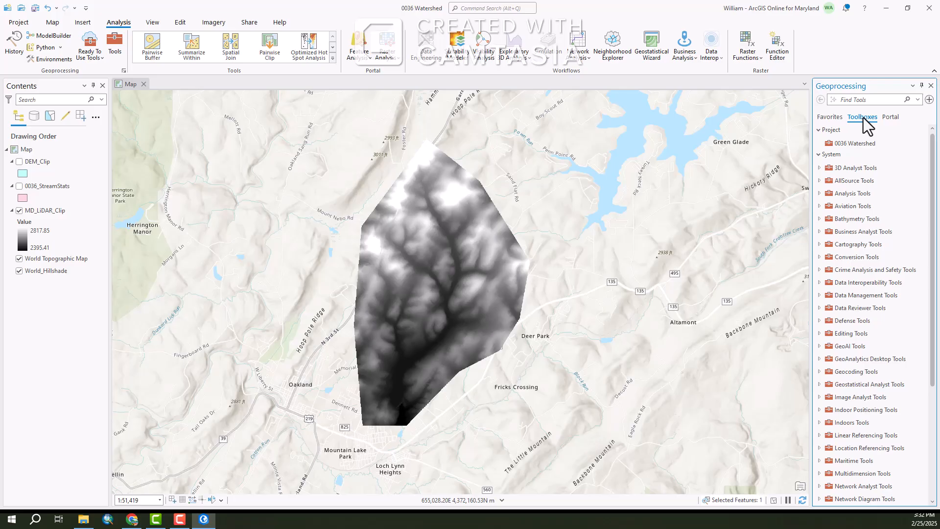
scroll(851, 344, "down", 4)
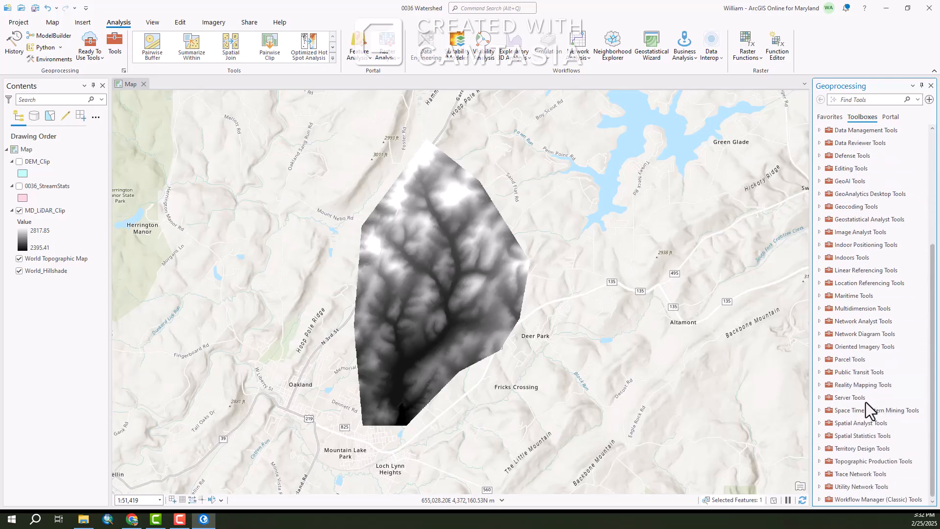
double_click(841, 423)
scroll(886, 329, "down", 3)
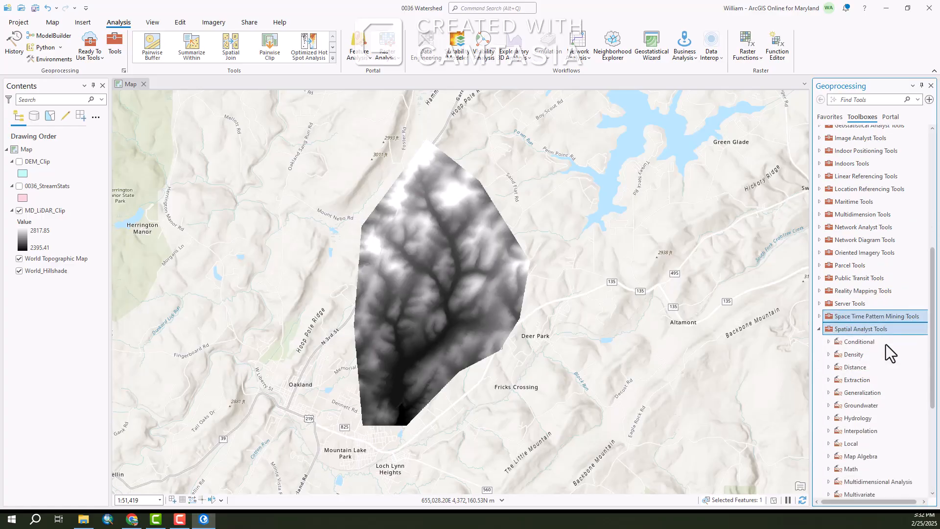
scroll(886, 345, "down", 3)
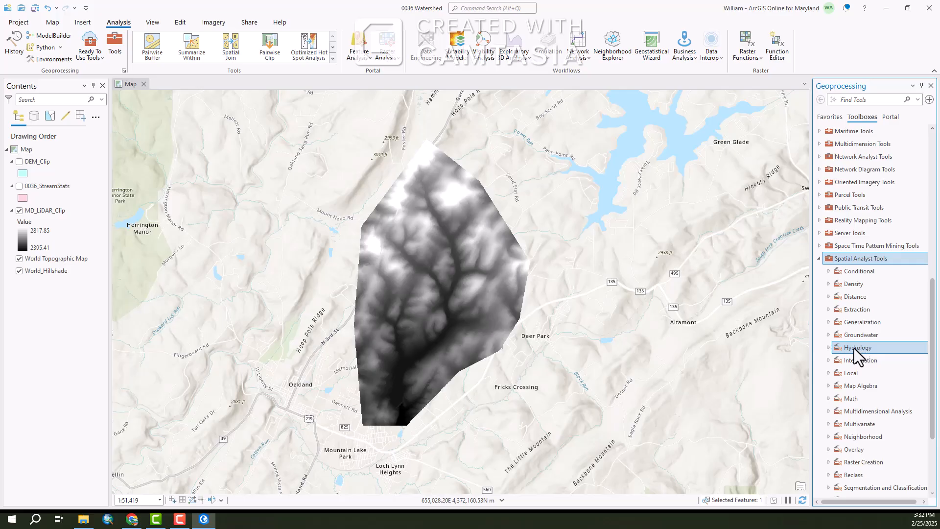
double_click(853, 348)
scroll(879, 316, "down", 1)
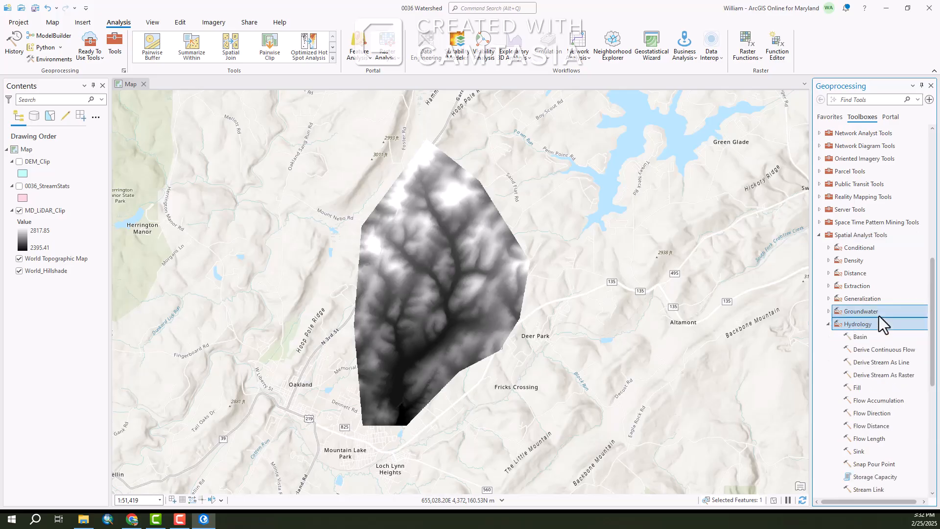
scroll(879, 315, "down", 4)
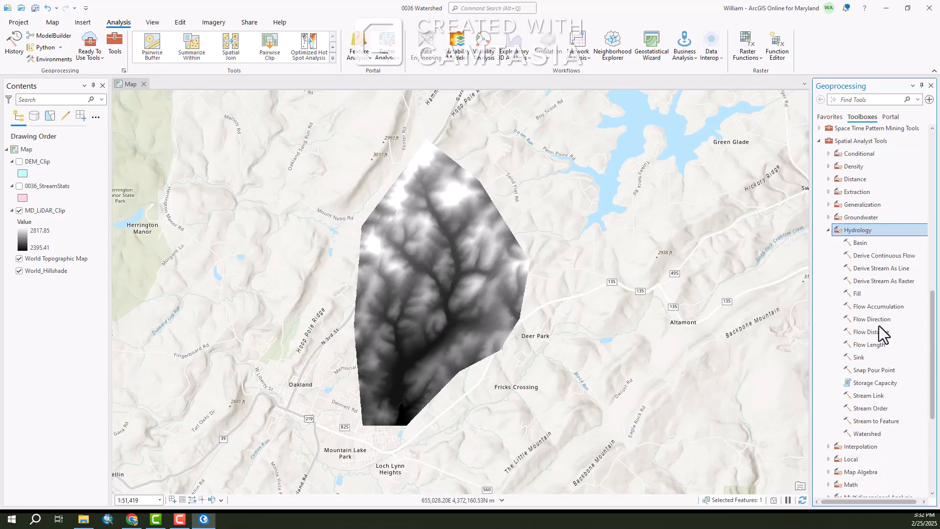
left_click(859, 294)
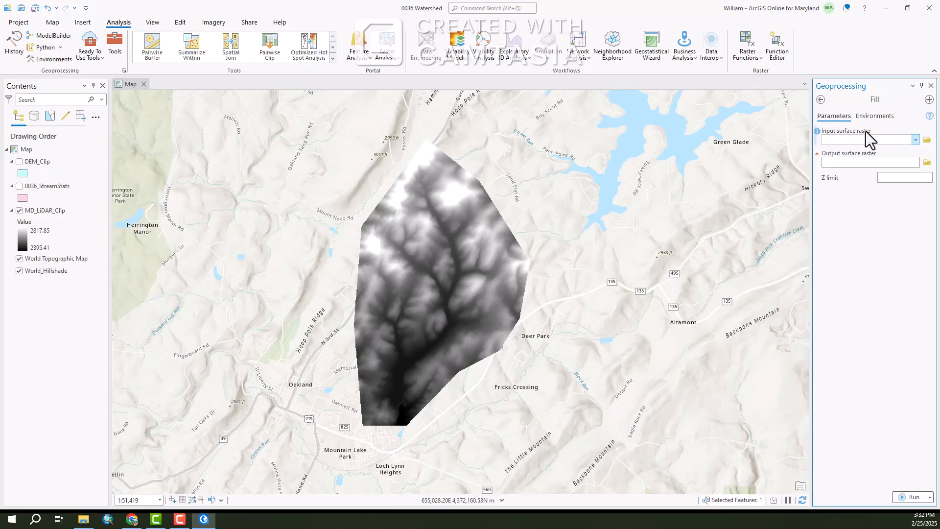
Run Fill on MD_LiDAR_Clip with the output coordinate system set from DEM_Clip in the environments
left_click(915, 140)
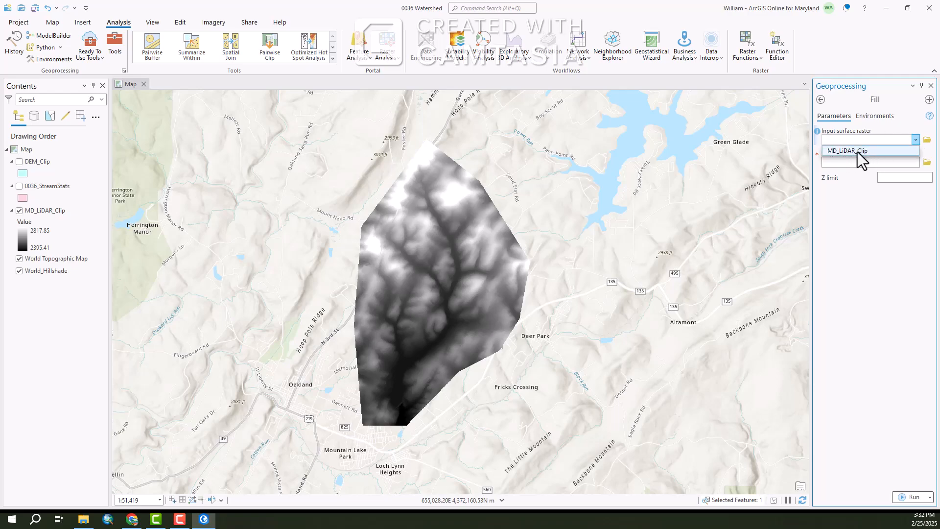
left_click(873, 152)
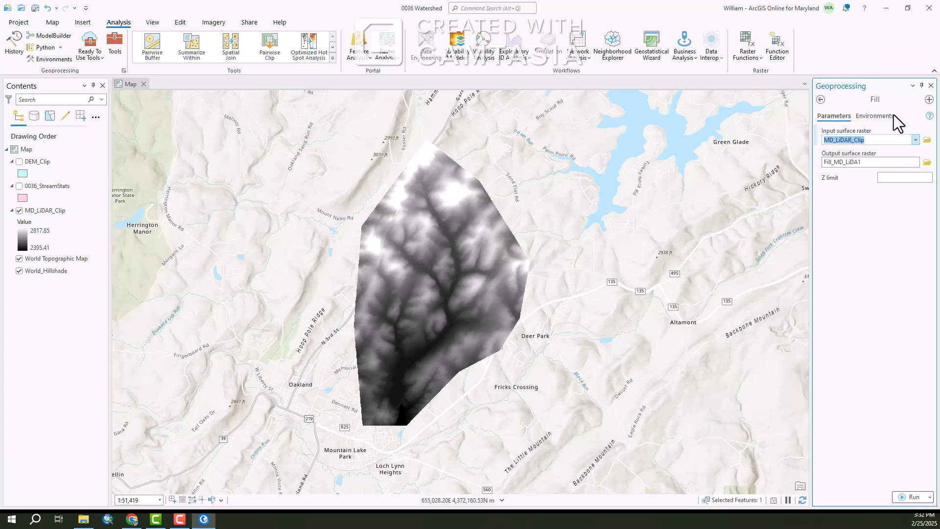
left_click(877, 116)
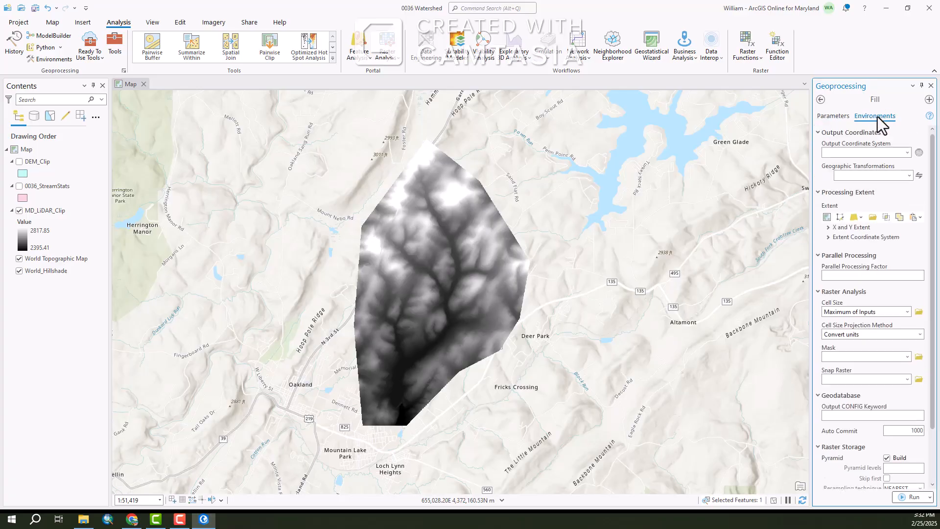
left_click(908, 151)
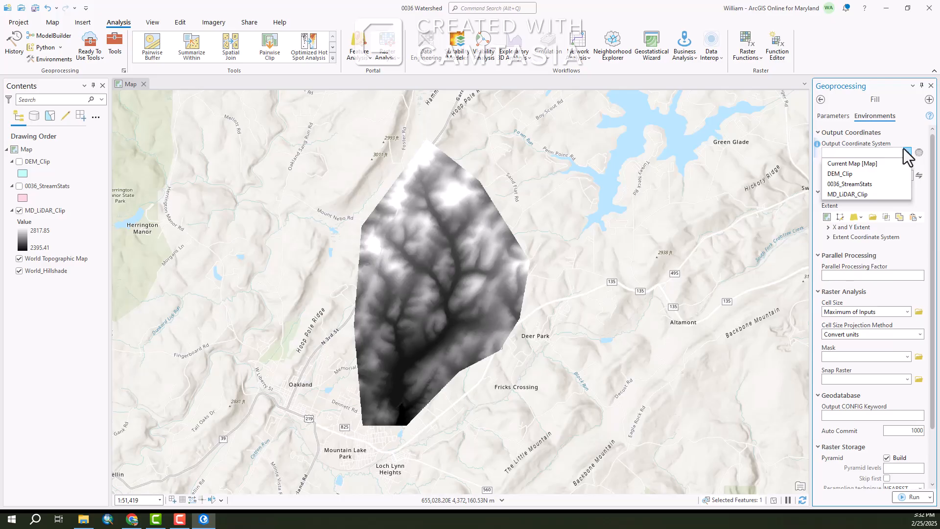
left_click(841, 164)
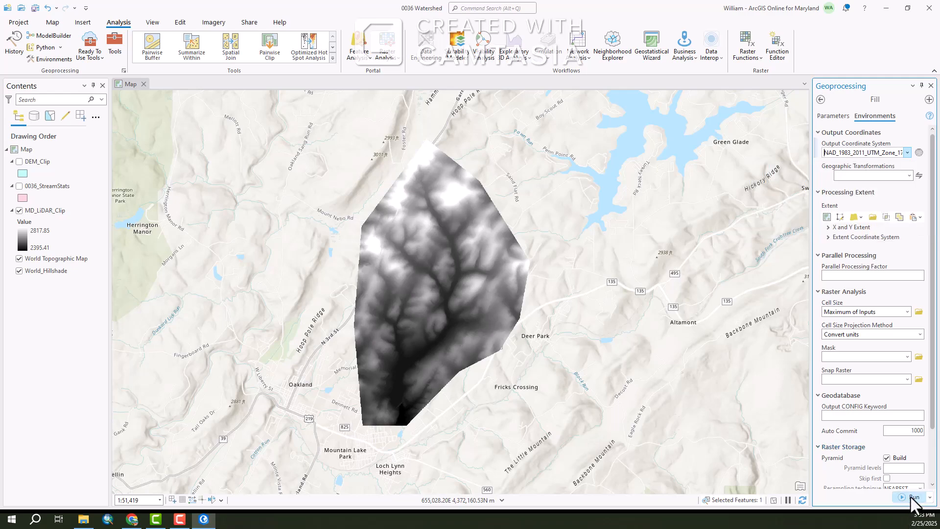
left_click(832, 116)
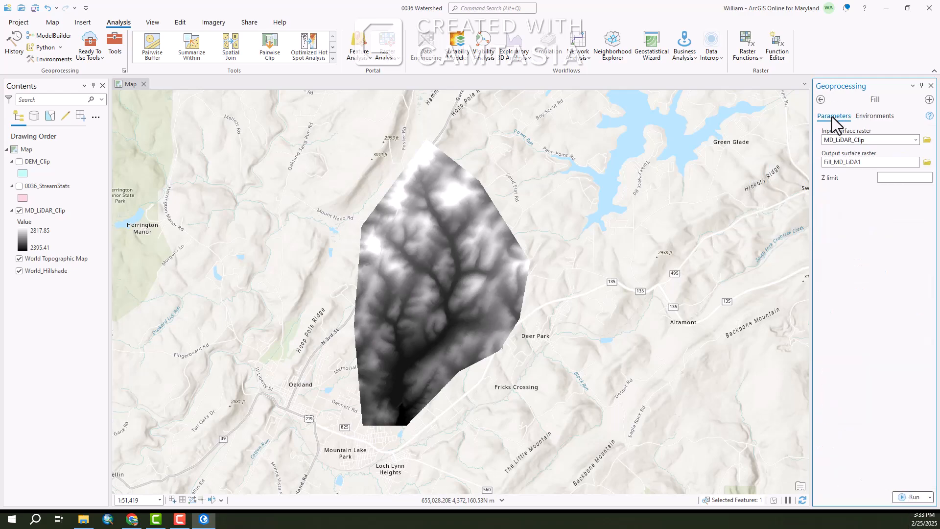
left_click(901, 496)
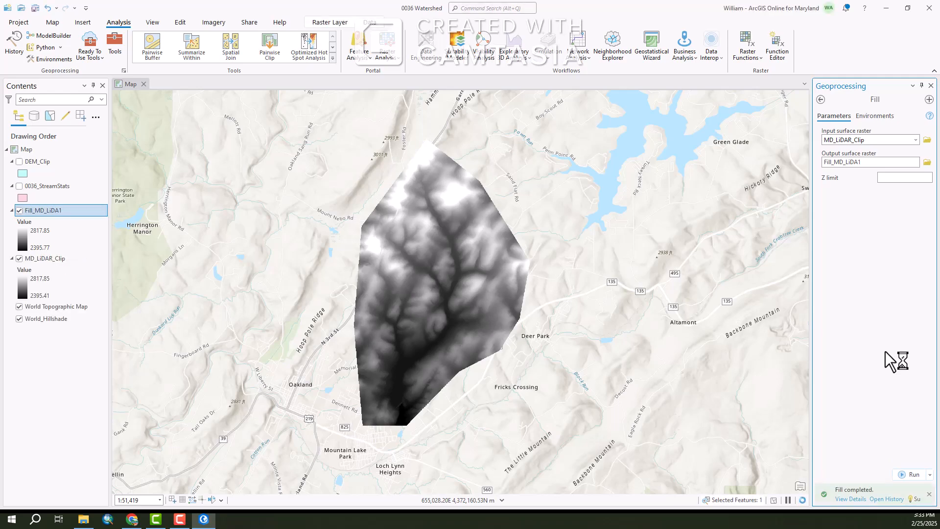
Hide the MD_LiDAR_Clip layer and open the Flow Direction tool from the Hydrology toolbox
left_click(19, 260)
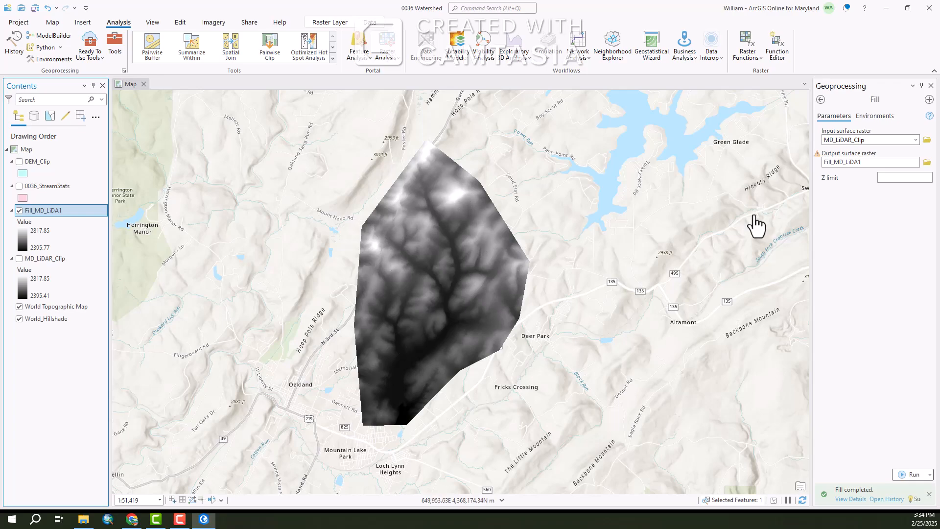
left_click(820, 99)
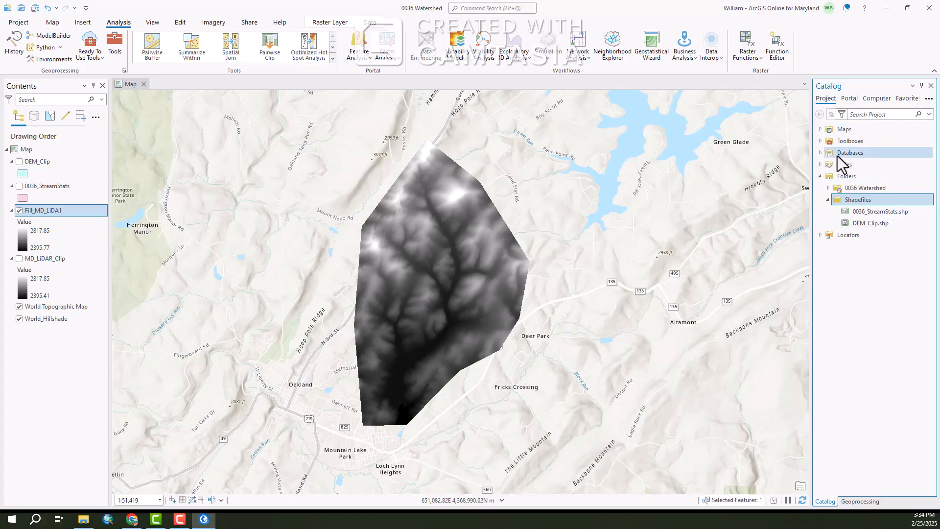
left_click(931, 86)
left_click(892, 98)
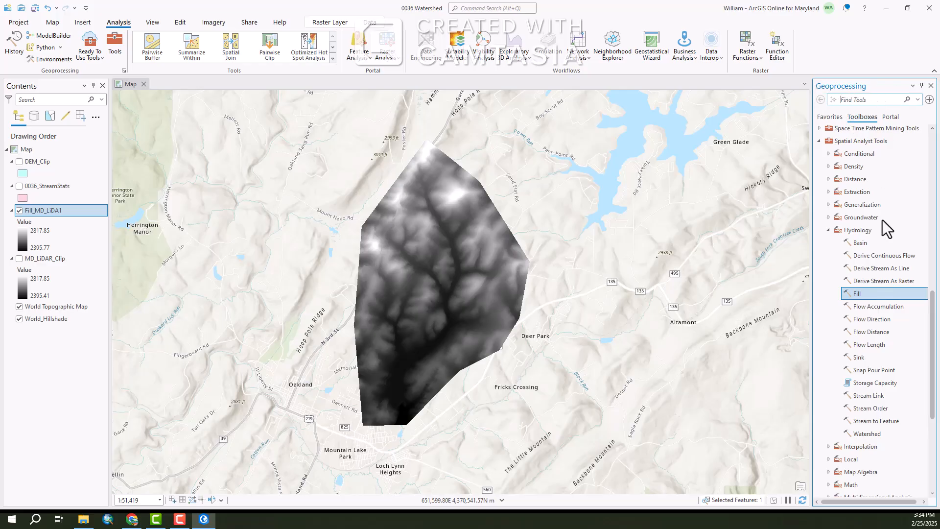
left_click(868, 319)
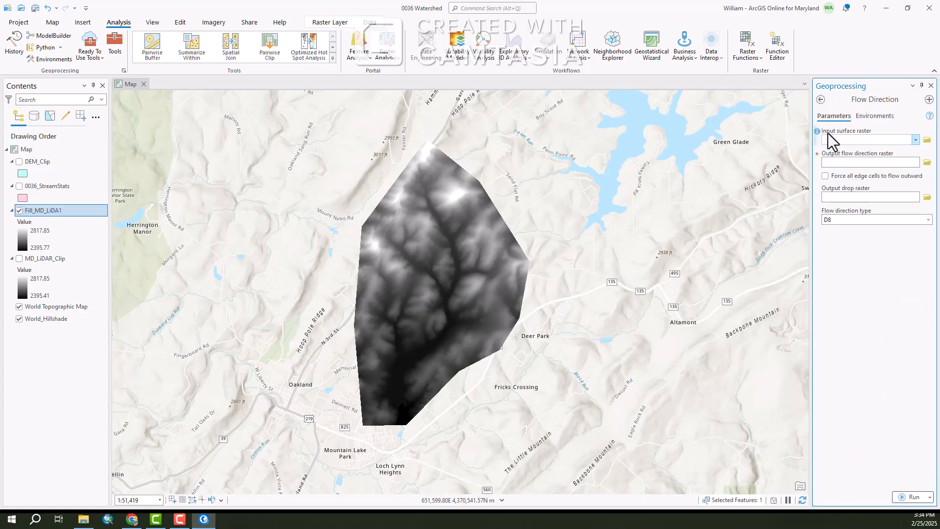
Run Flow Direction on Fill_MD_LiDA1 with the output coordinate system set from DEM_Clip
left_click(915, 140)
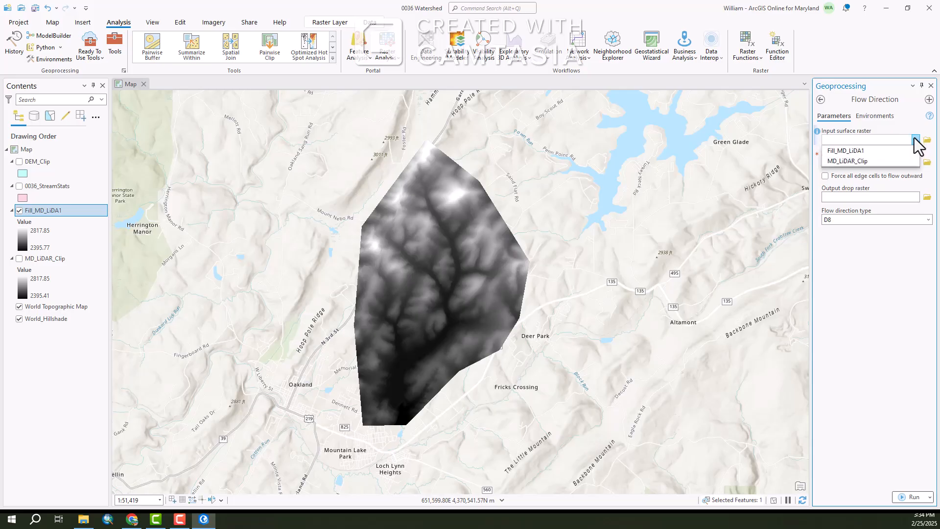
left_click(841, 152)
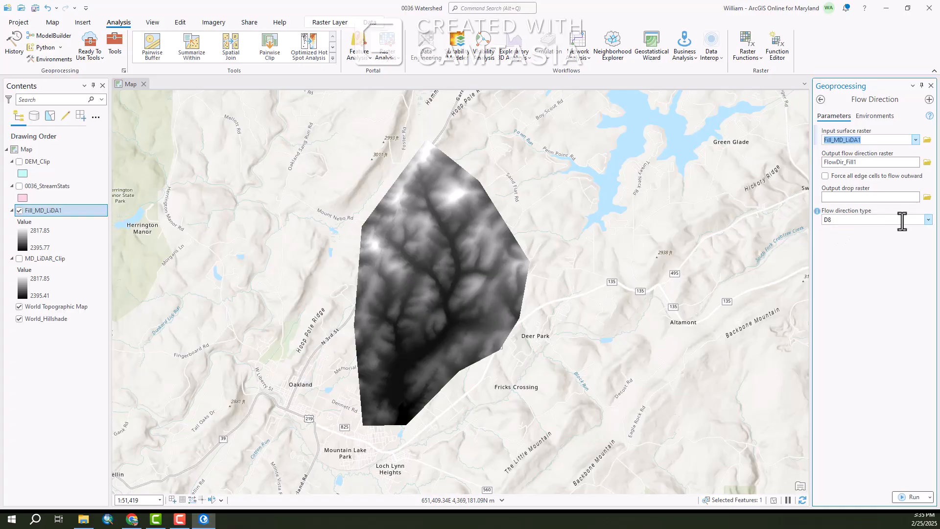
mouse_move(818, 213)
left_click(877, 116)
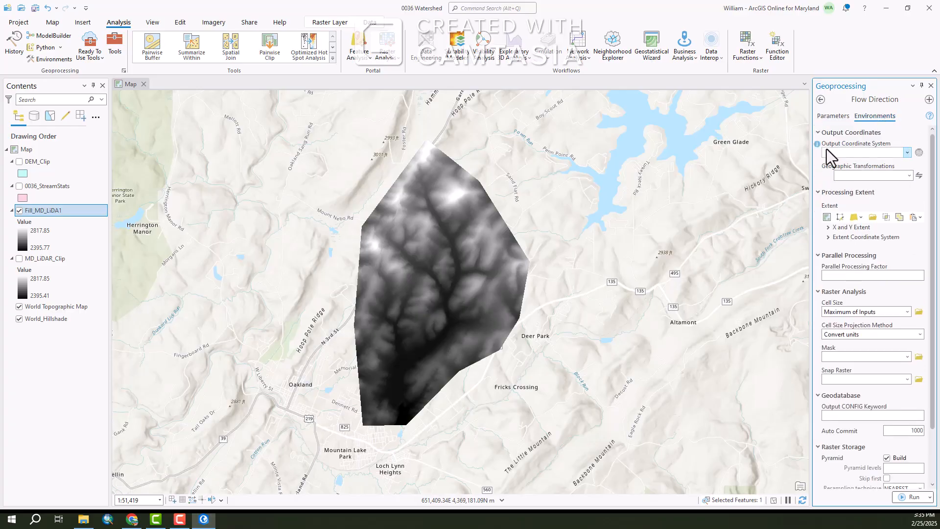
left_click(908, 152)
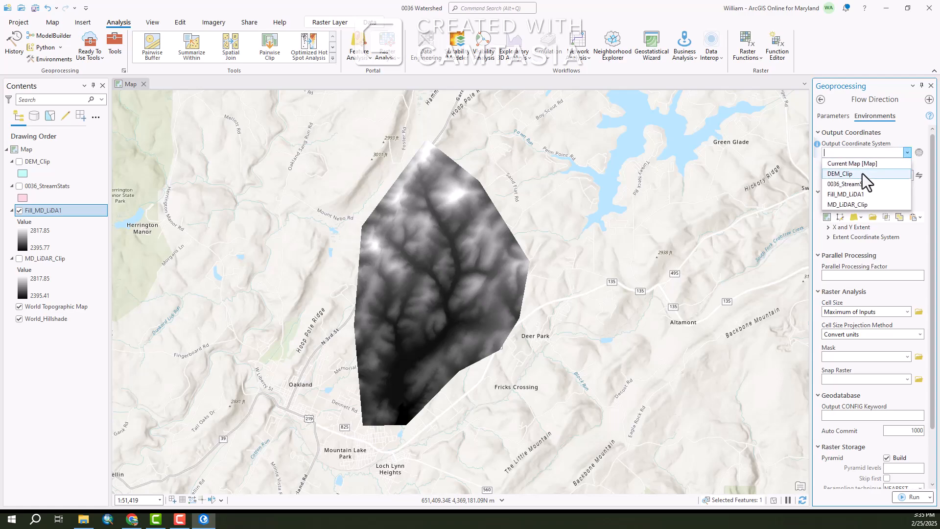
left_click(847, 164)
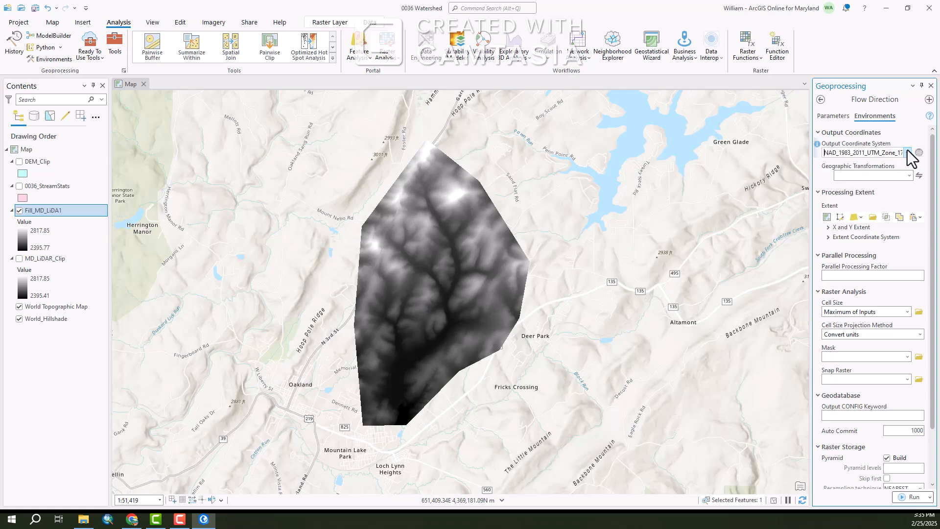
left_click(831, 118)
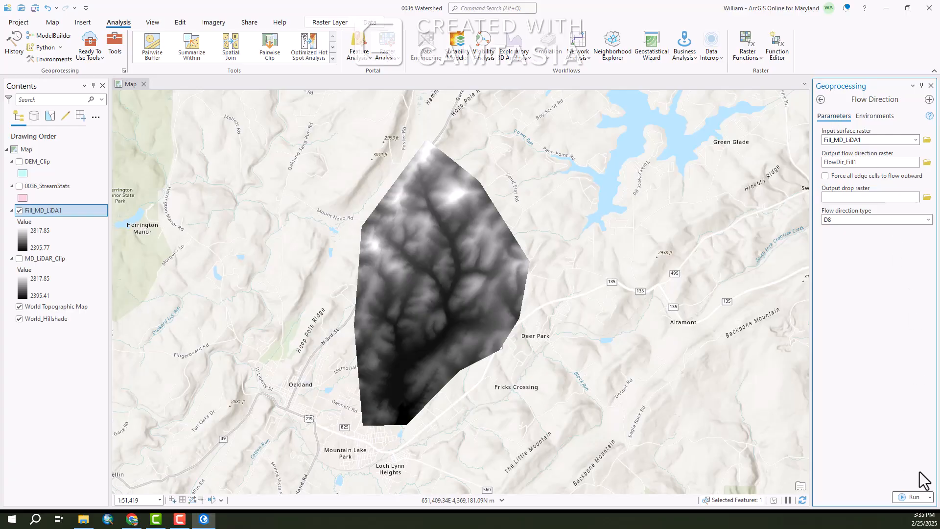
left_click(910, 497)
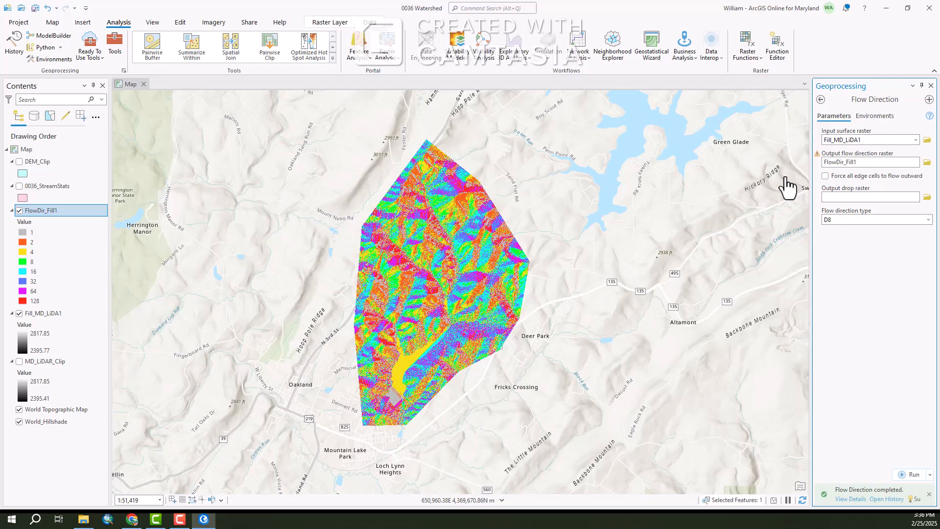
Run Flow Accumulation on FlowDir_Fill1 with the output coordinate system set from DEM_Clip in the environments
left_click(821, 100)
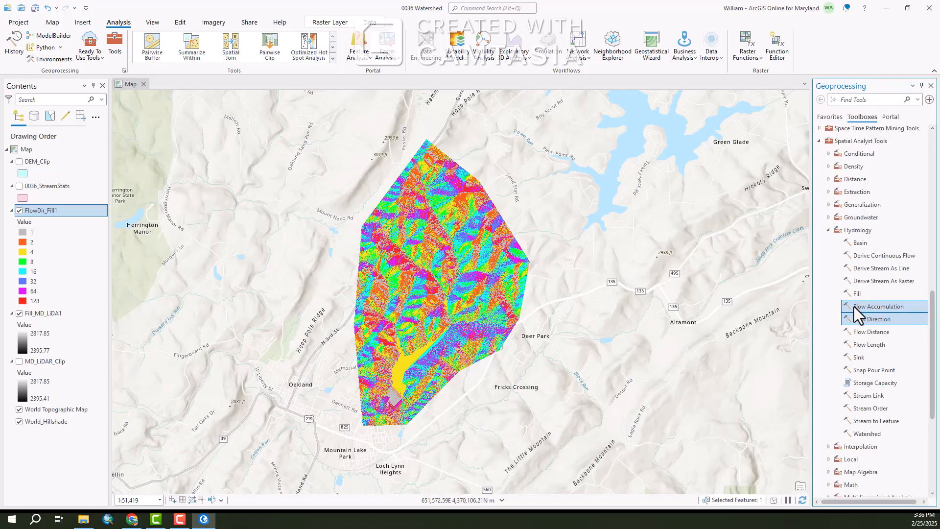
left_click(879, 307)
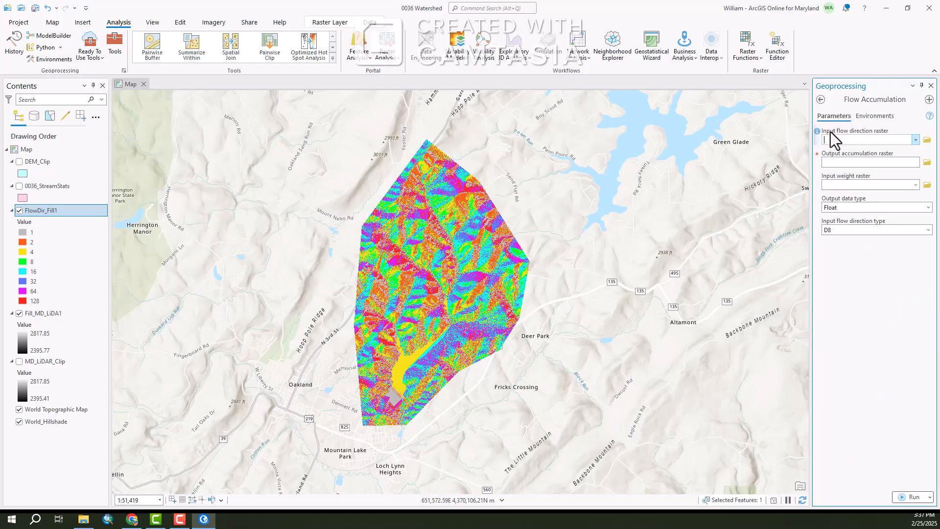
left_click(915, 140)
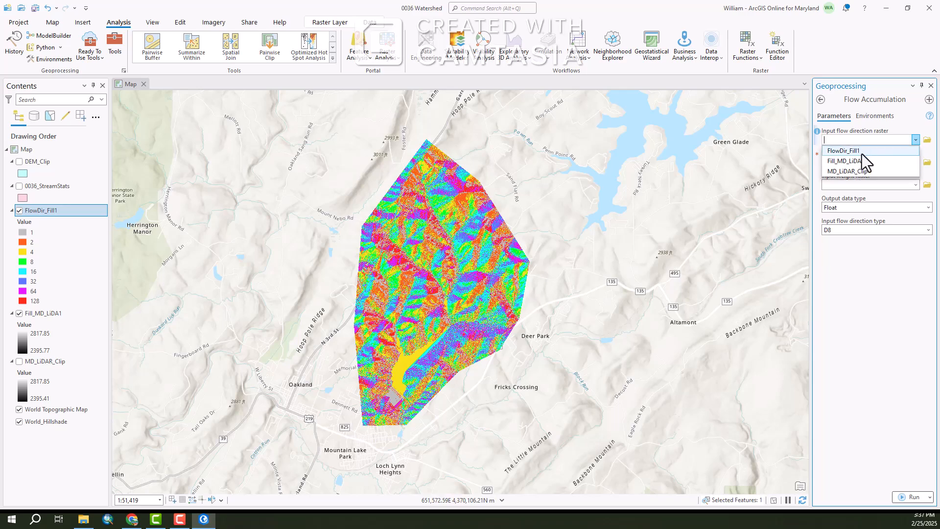
left_click(858, 151)
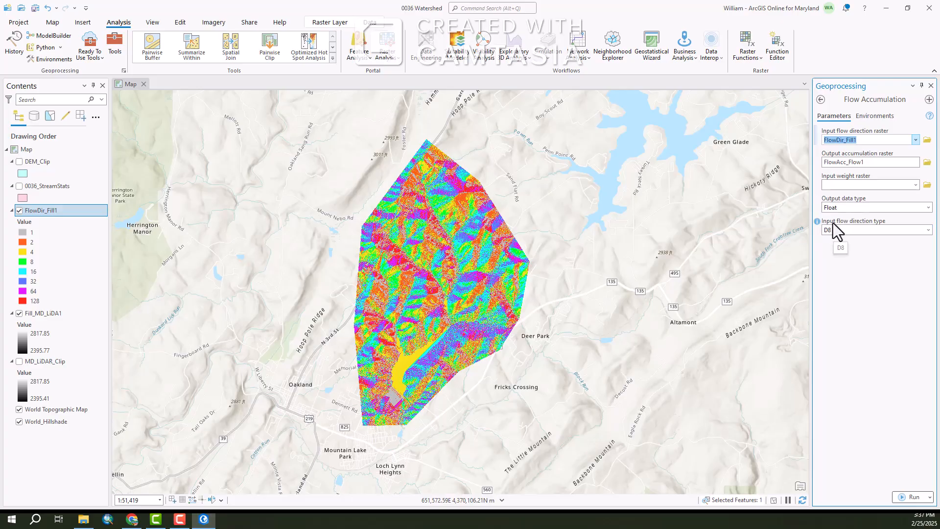
left_click(874, 117)
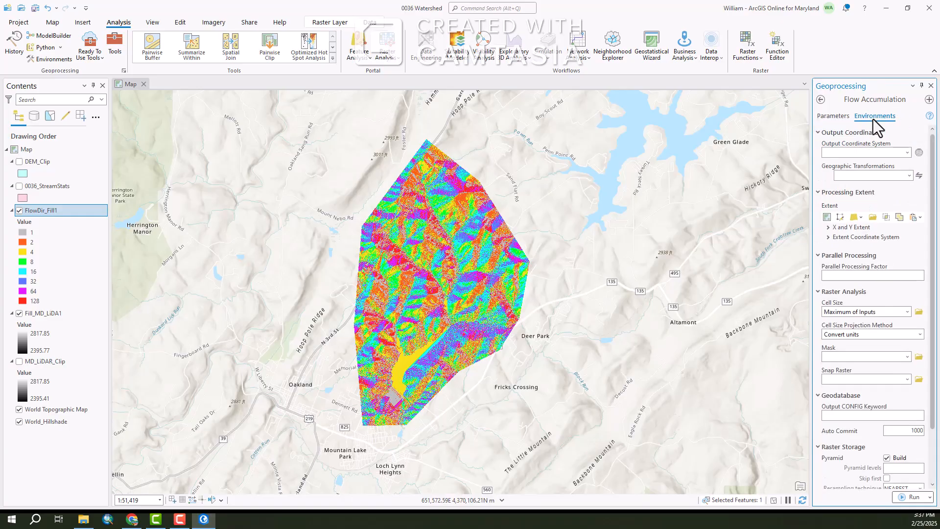
left_click(907, 152)
left_click(846, 172)
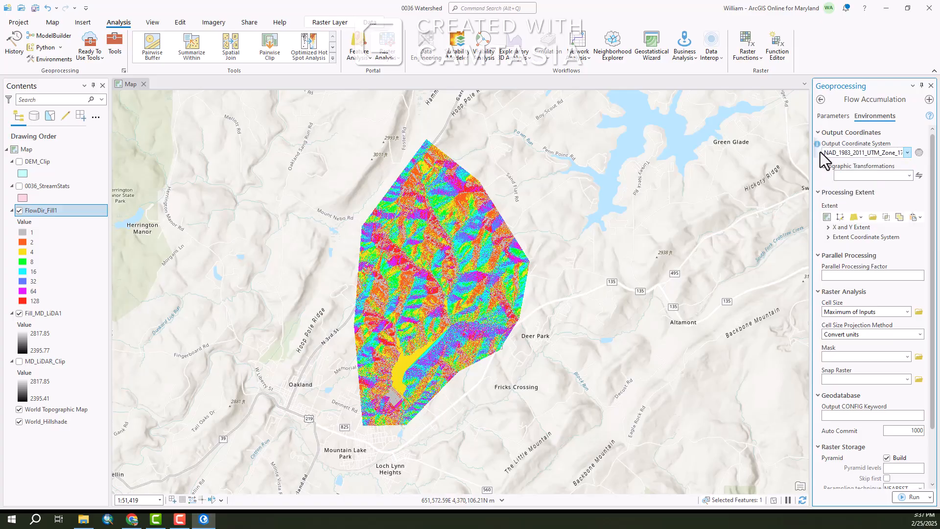
left_click(833, 118)
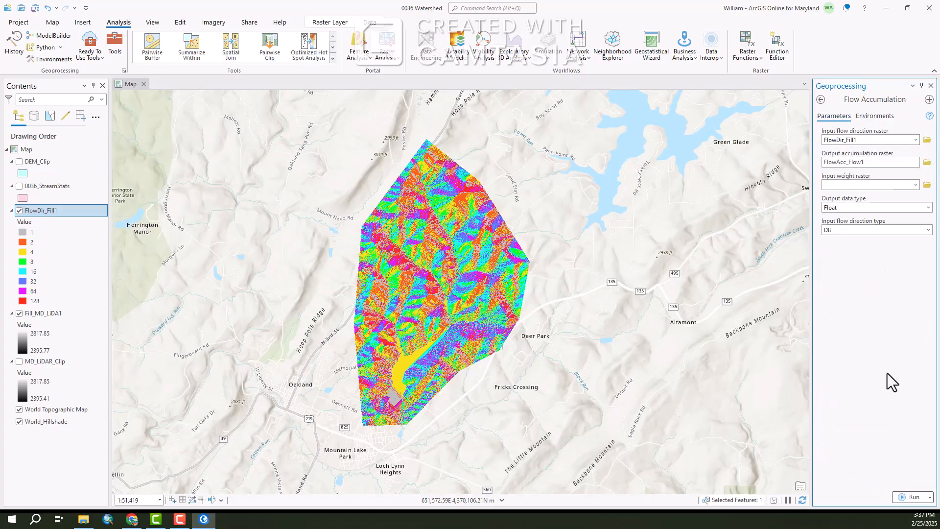
left_click(906, 497)
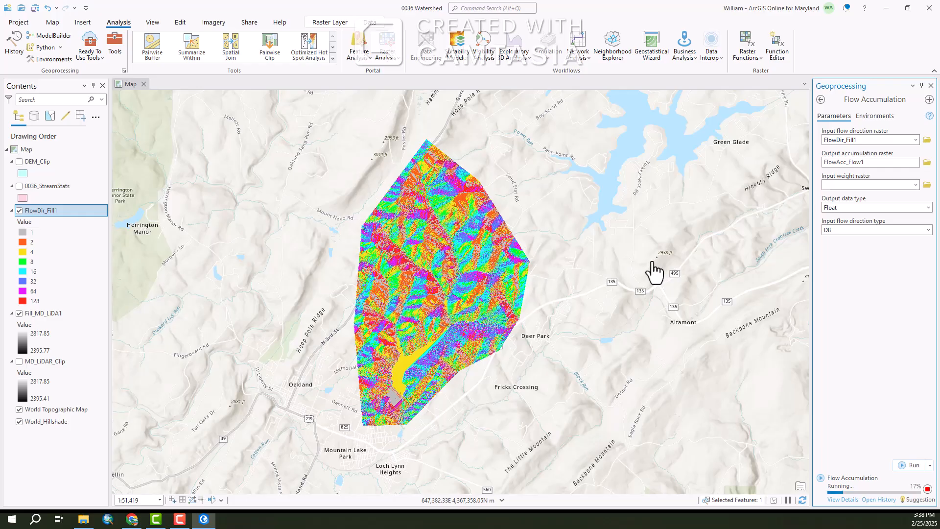
Hide the Fill_MD_LiDA1 layer and zoom in to examine the flow accumulation stream lines
left_click(20, 314)
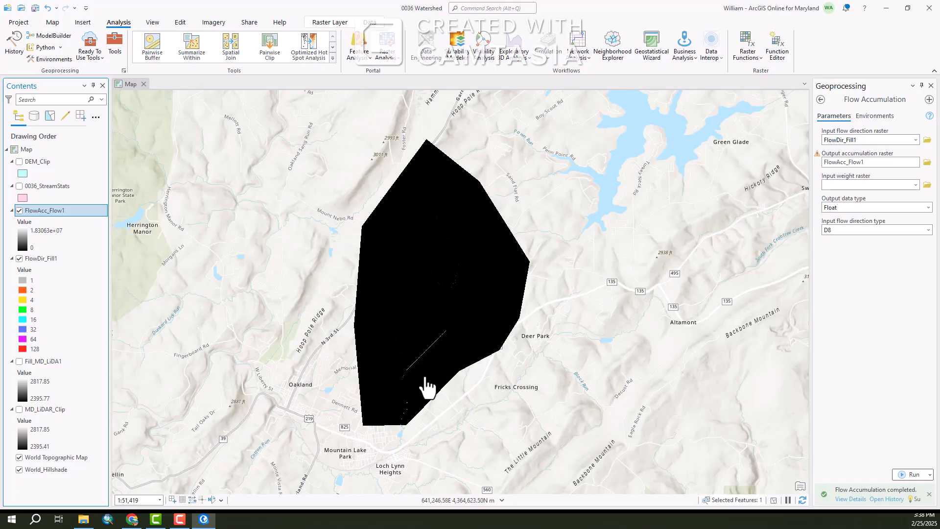
scroll(404, 430, "up", 2)
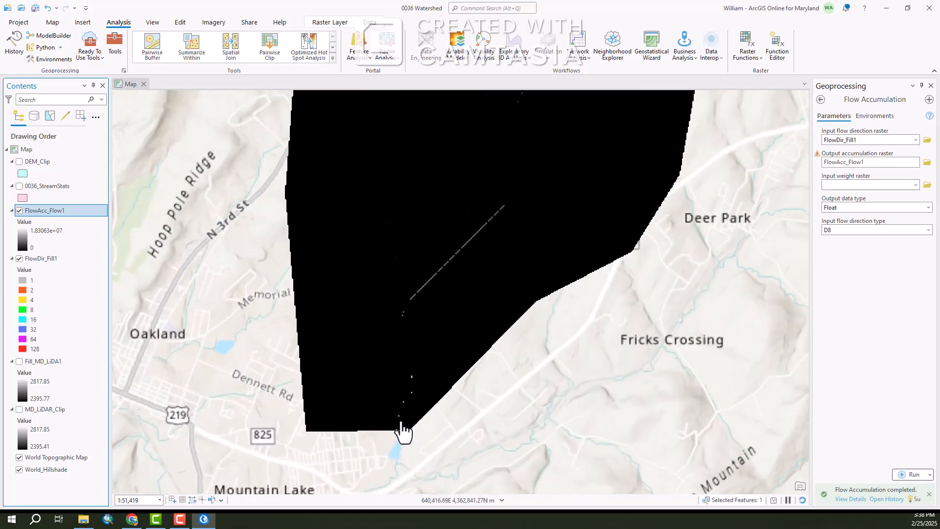
scroll(404, 430, "up", 3)
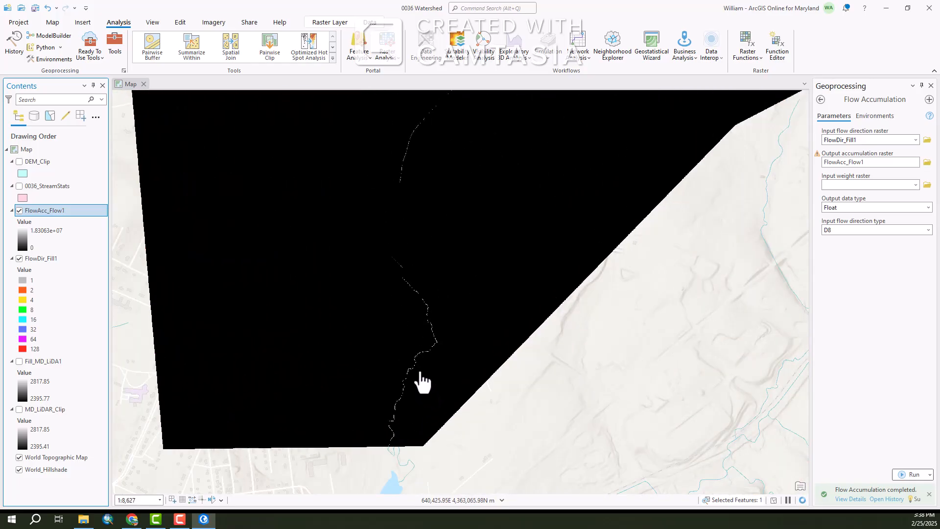
scroll(420, 382, "up", 1)
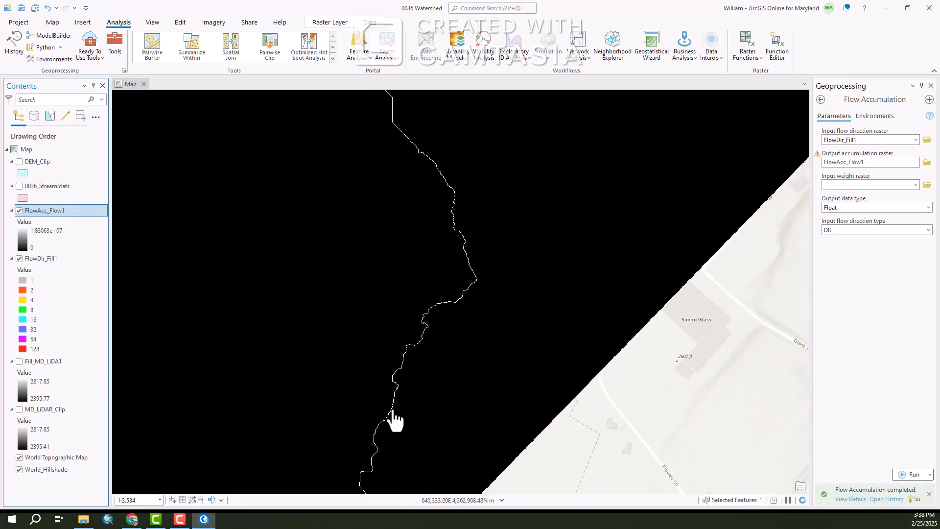
scroll(399, 393, "up", 2)
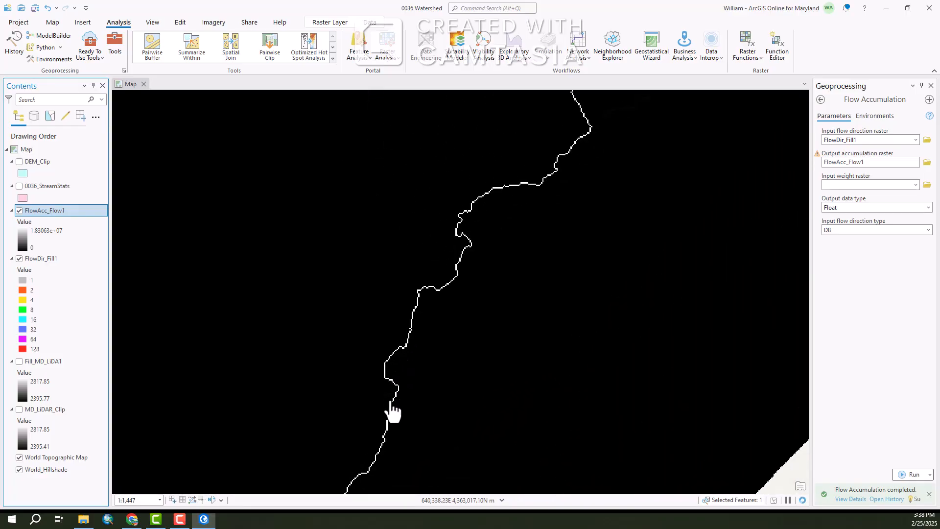
scroll(458, 327, "down", 5)
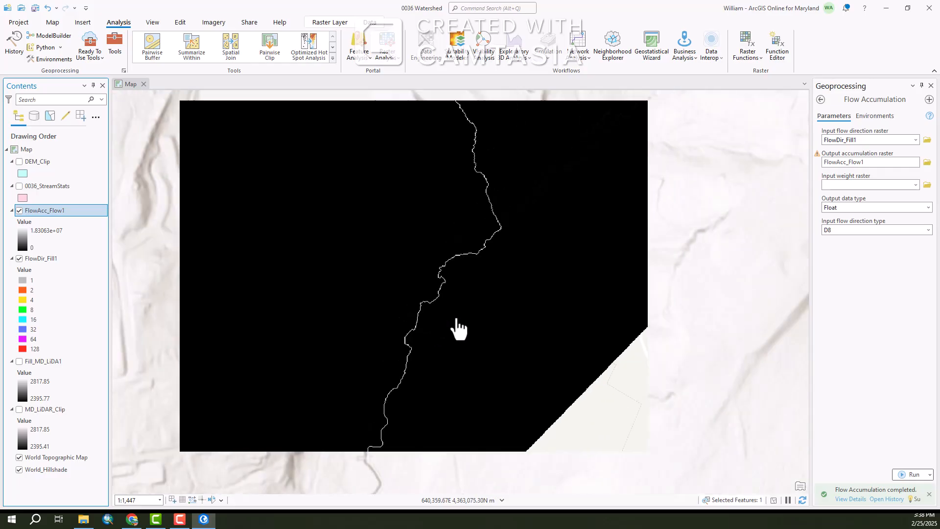
scroll(370, 289, "up", 2)
scroll(366, 301, "down", 2)
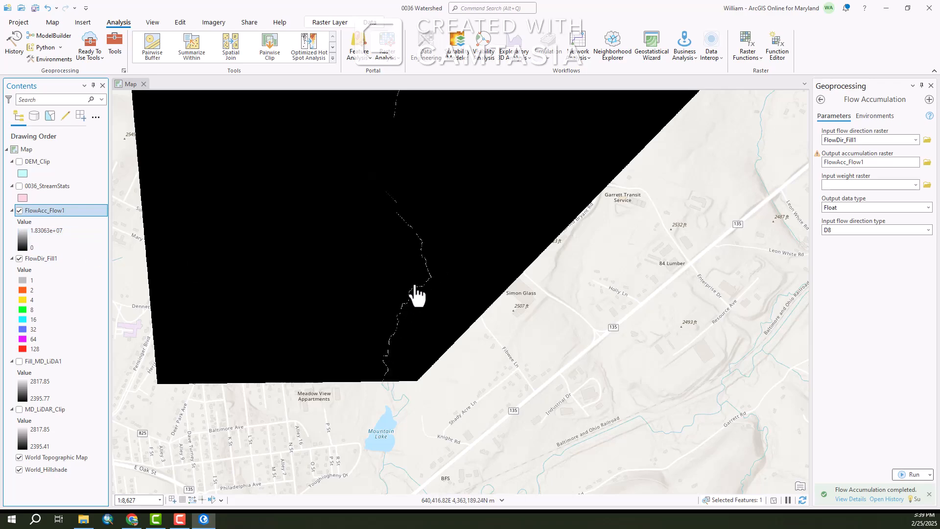
scroll(384, 389, "up", 3)
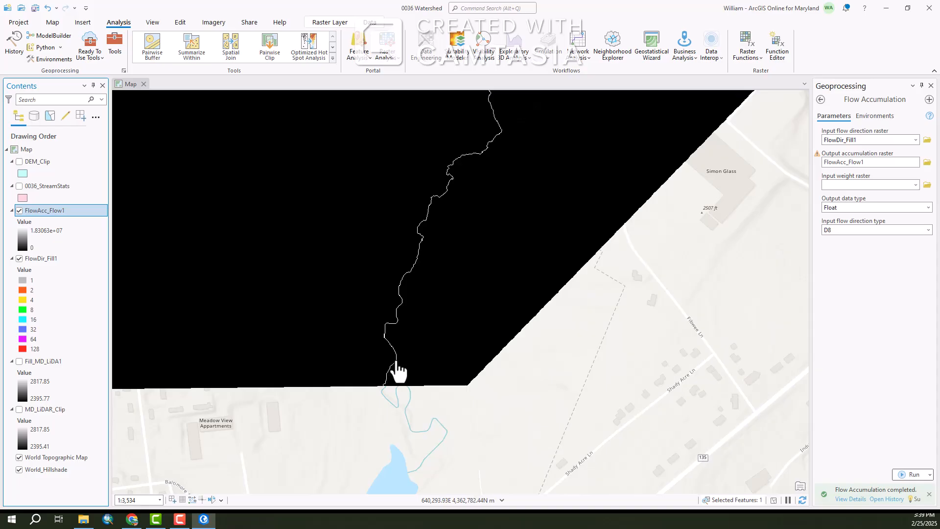
scroll(394, 372, "down", 3)
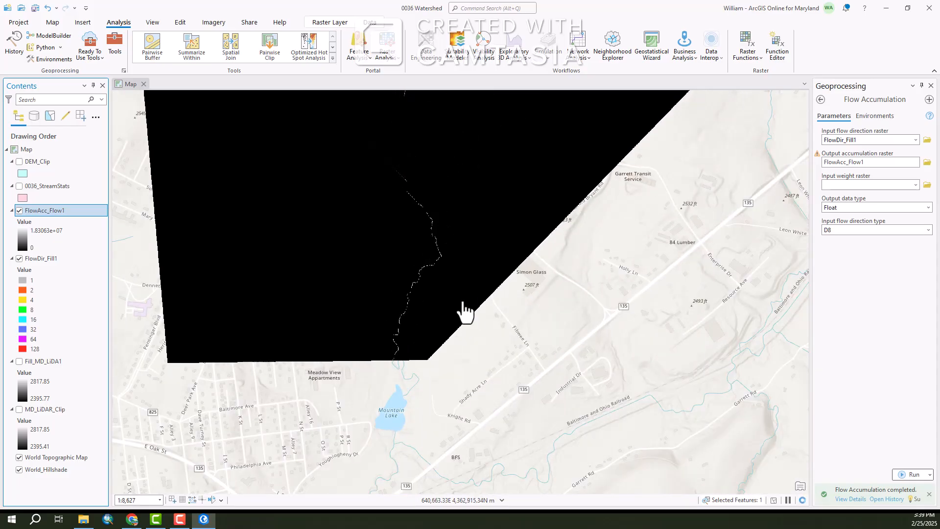
Try to symbolize the FlowAcc_Flow1 layer with Classify symbology using 2 classes
left_click(23, 237)
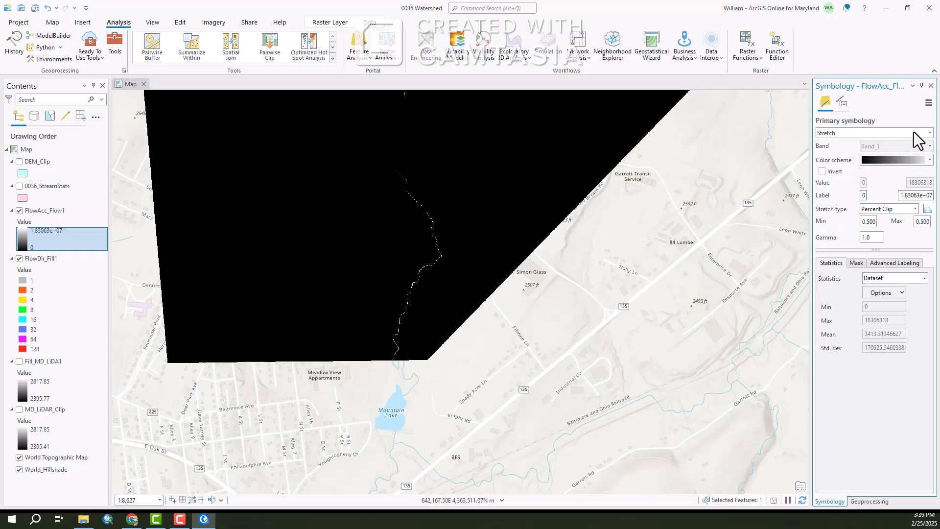
left_click(928, 132)
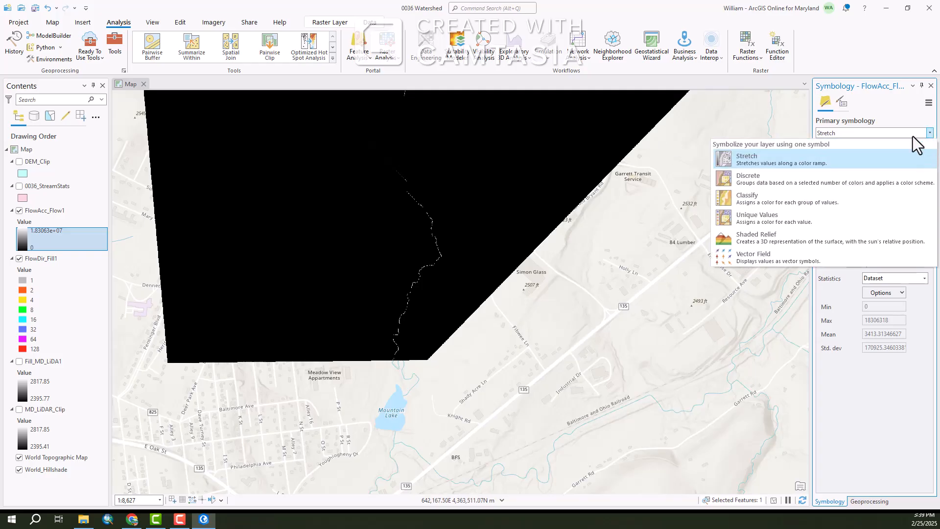
left_click(749, 199)
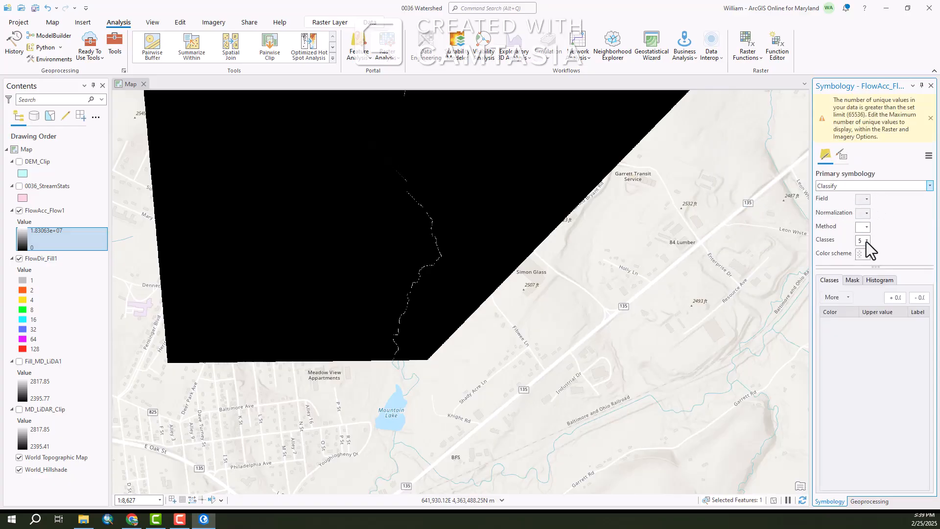
left_click(861, 243)
left_click(867, 241)
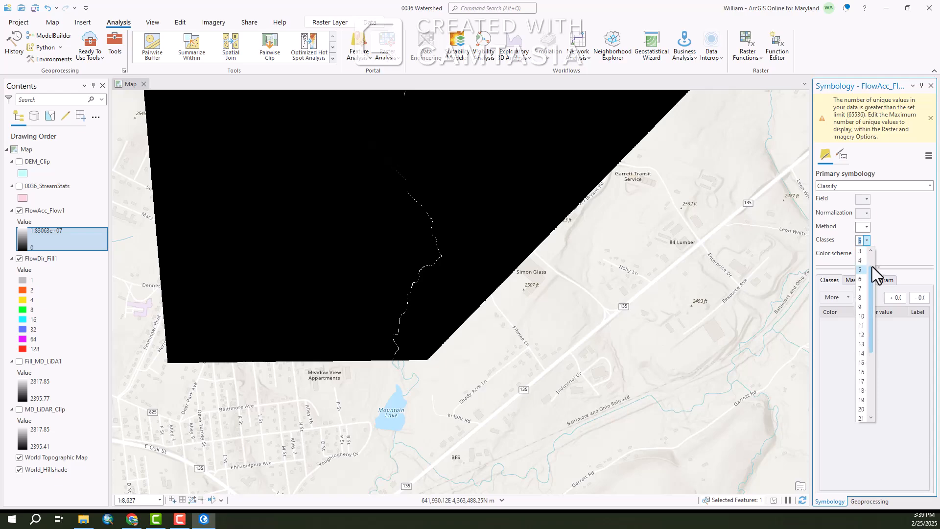
scroll(873, 260, "up", 1)
left_click(861, 259)
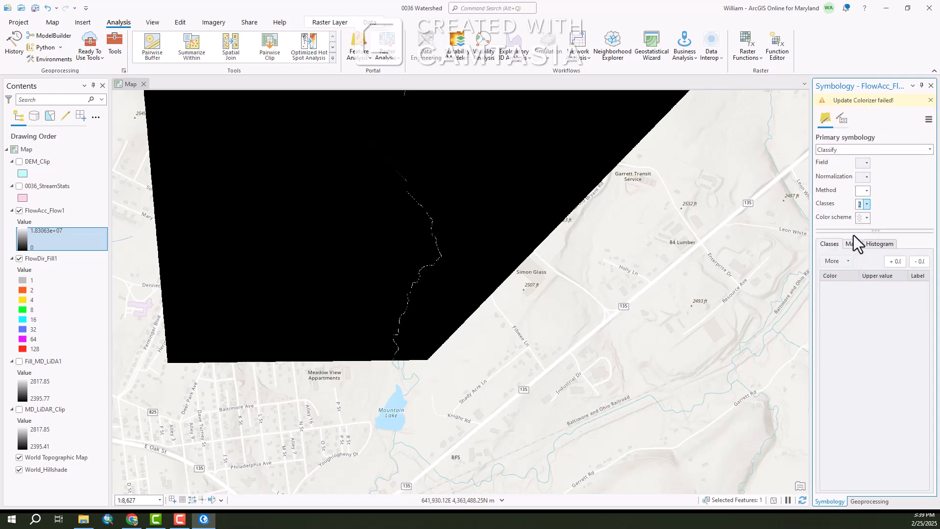
left_click(867, 218)
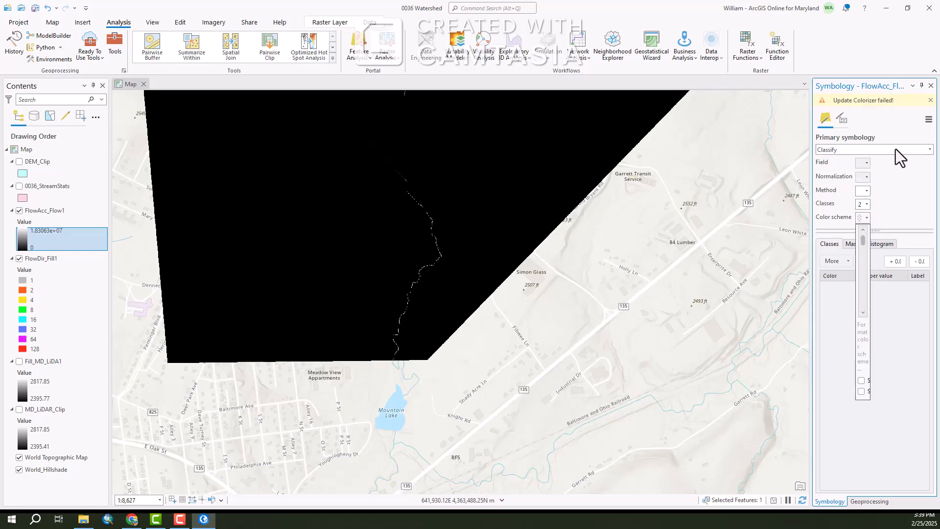
left_click(915, 150)
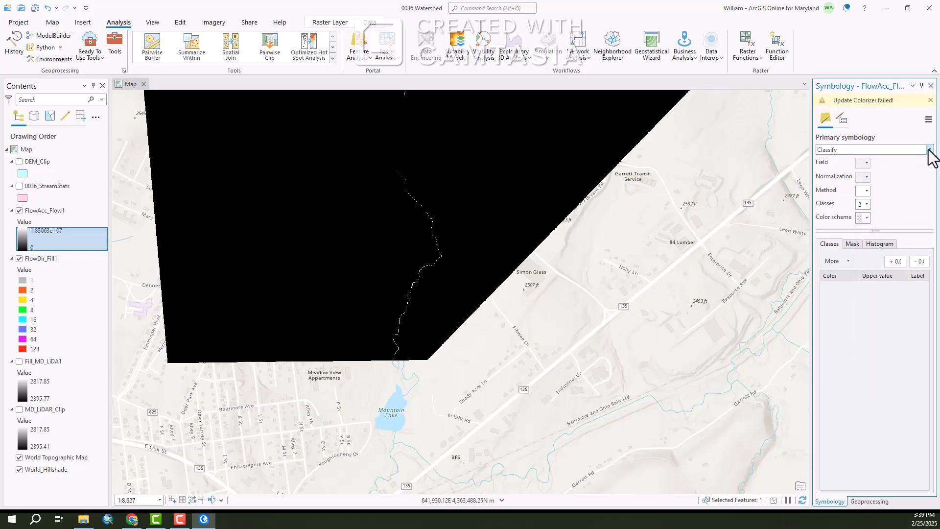
Switch the FlowAcc_Flow1 symbology to Discrete and then back to Classify
left_click(929, 150)
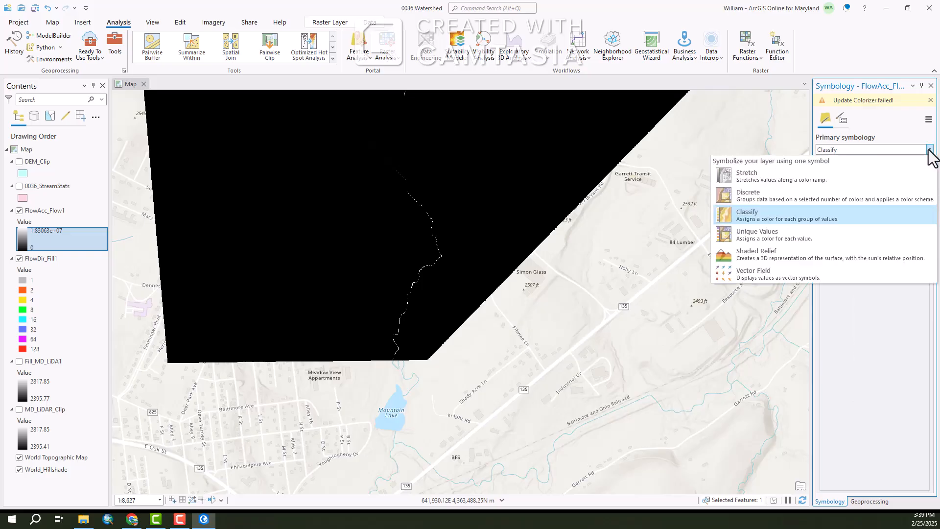
left_click(754, 199)
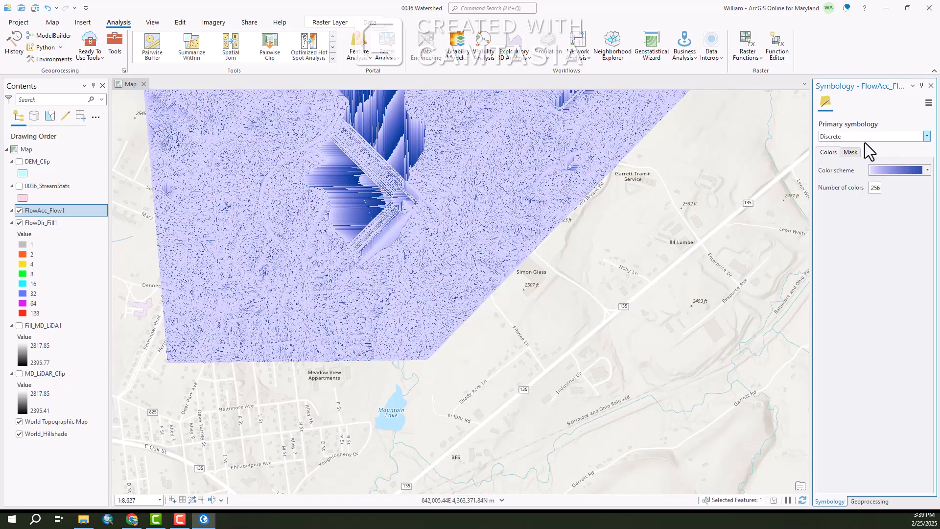
left_click(927, 137)
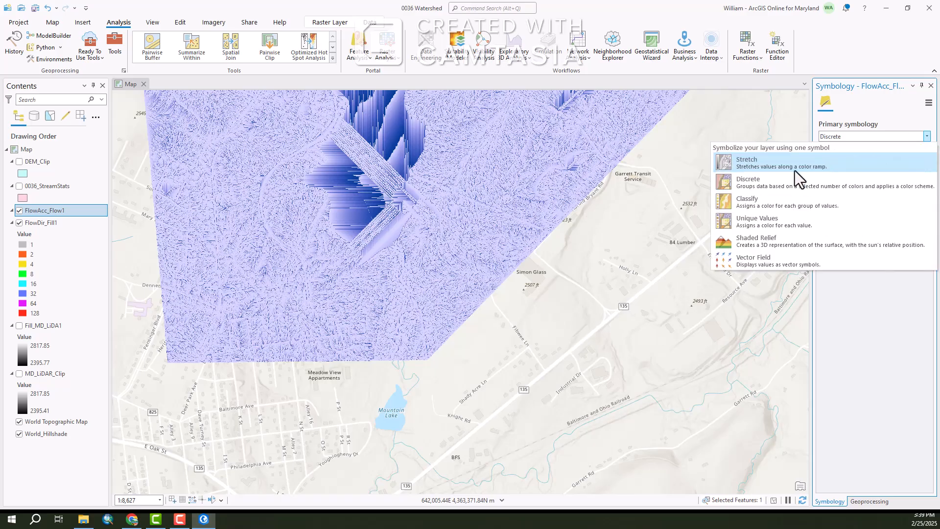
left_click(747, 202)
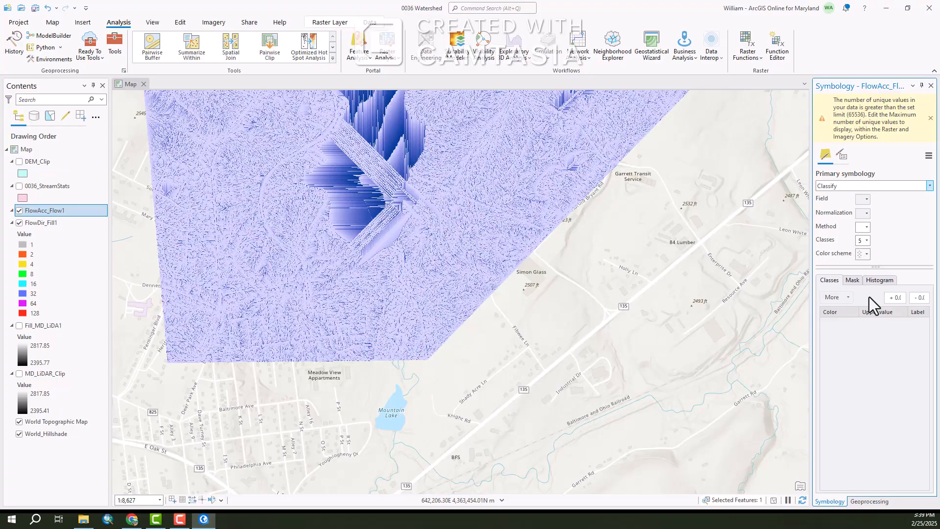
Return the FlowAcc_Flow1 symbology to Stretch
left_click(868, 254)
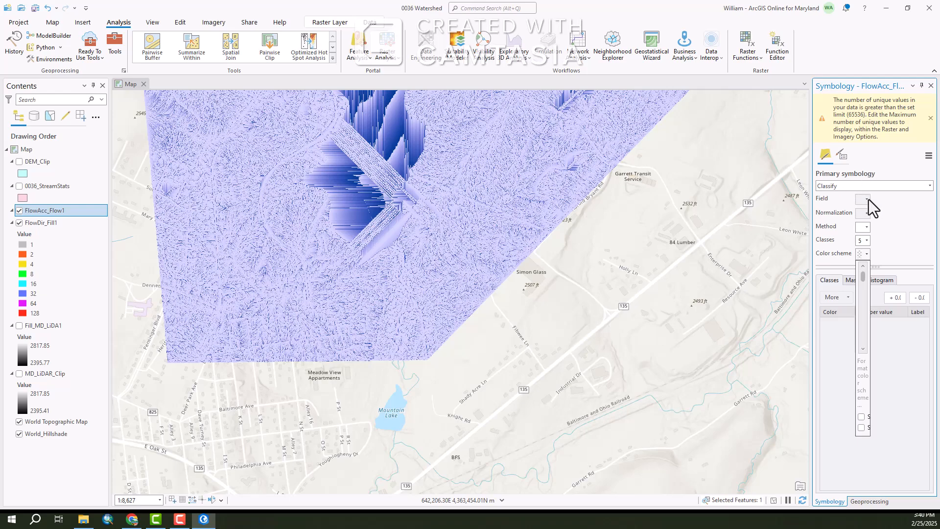
left_click(930, 187)
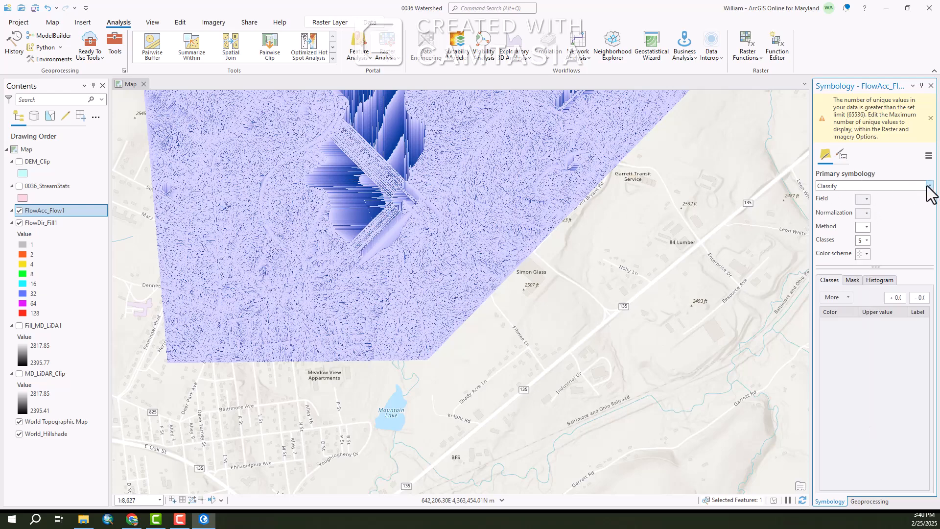
left_click(929, 186)
left_click(757, 213)
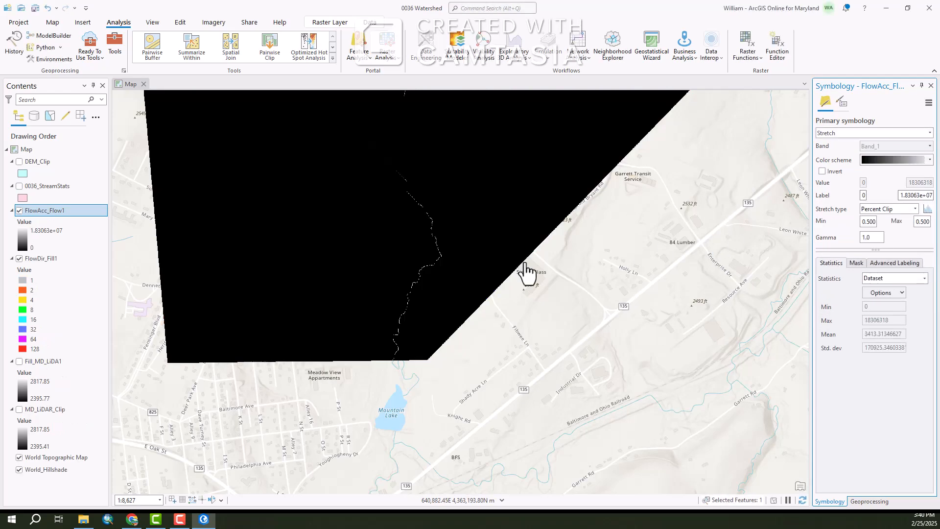
Pan and zoom along the flow accumulation stream lines to examine them
scroll(407, 341, "up", 2)
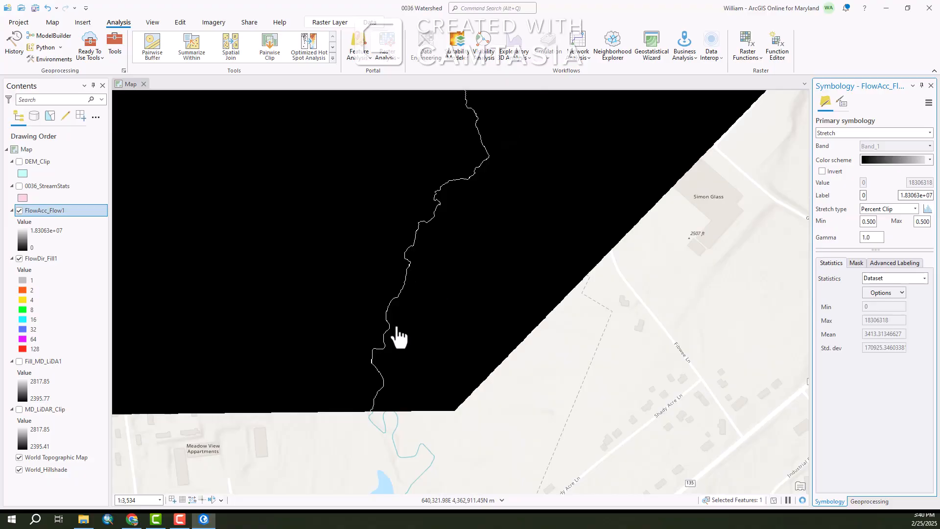
scroll(394, 376, "down", 2)
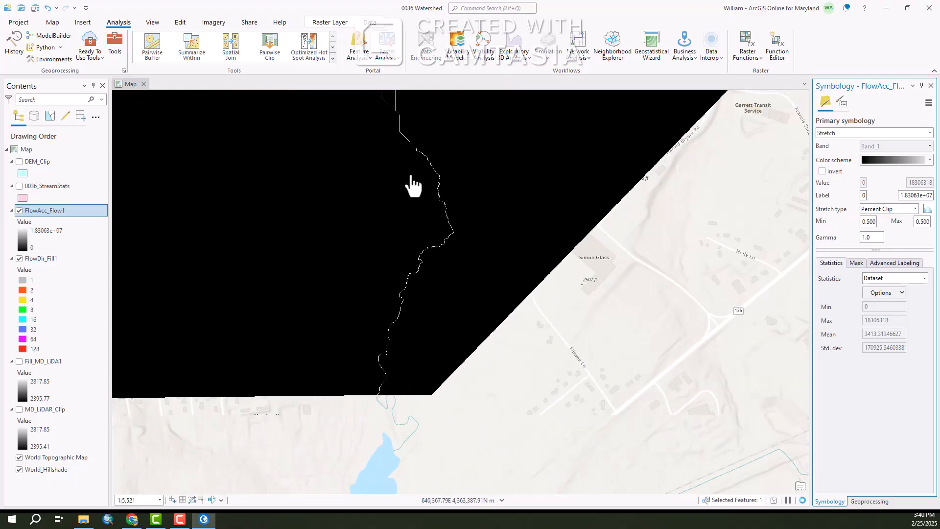
left_click_drag(411, 185, 447, 296)
scroll(447, 293, "up", 2)
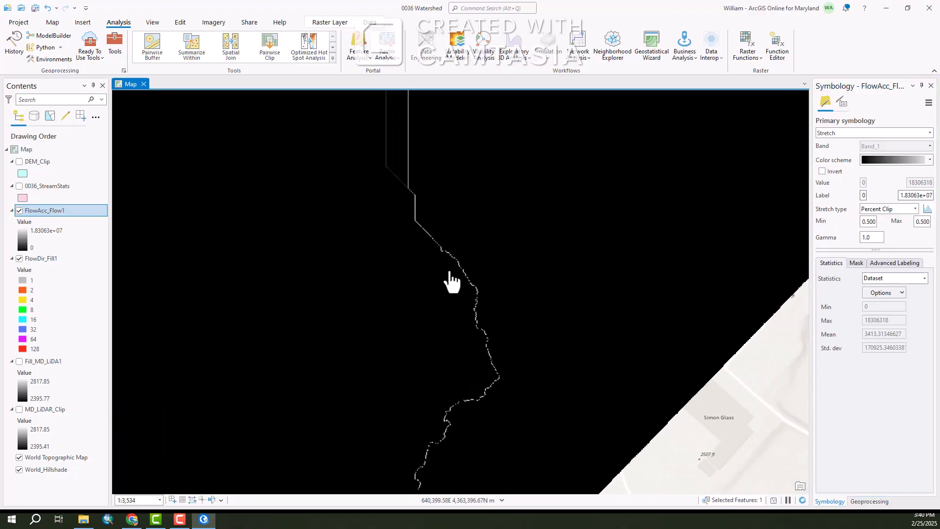
scroll(462, 238, "up", 2)
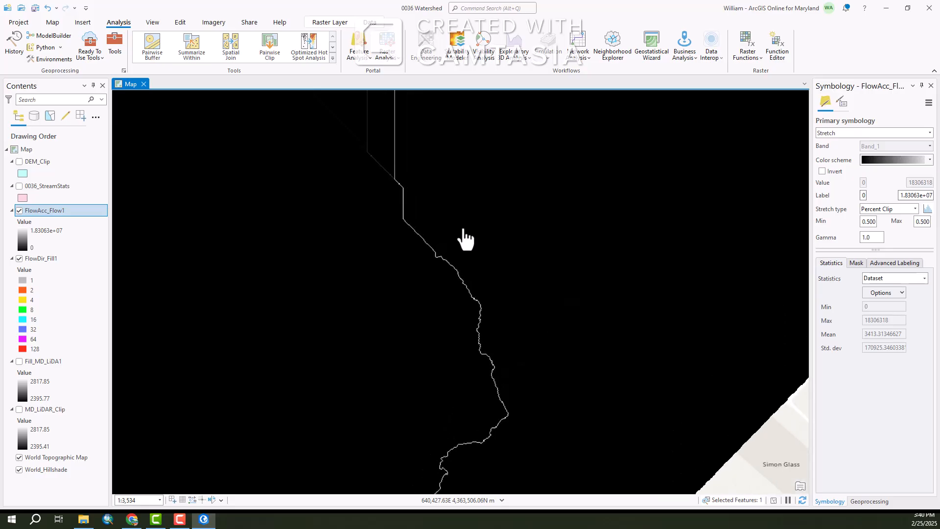
scroll(455, 247, "up", 2)
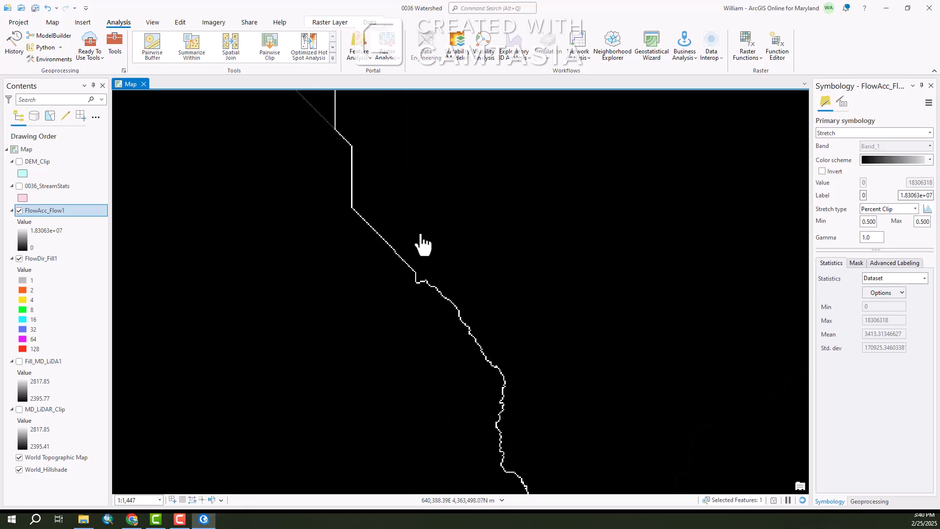
Hide the FlowAcc_Flow1 and FlowDir_Fill1 layers and zoom around the lake on the basemap
scroll(436, 235, "down", 2)
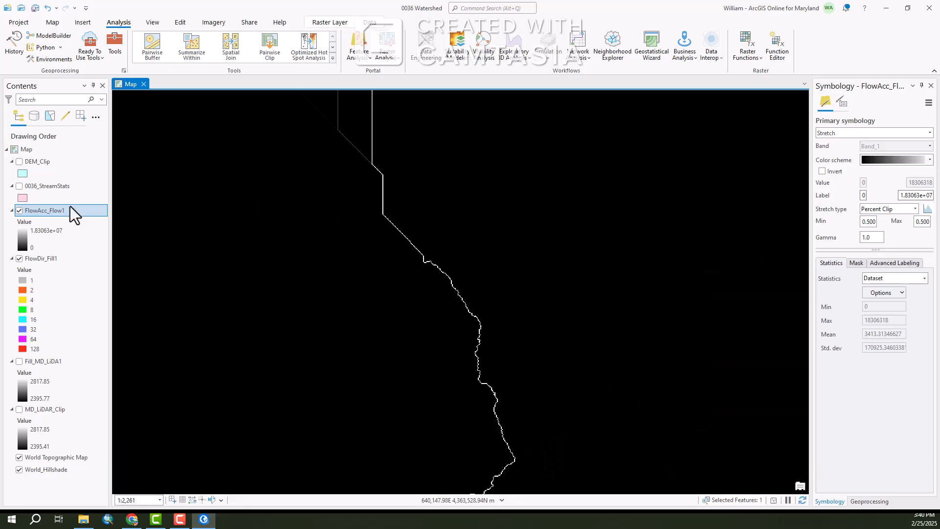
left_click(19, 210)
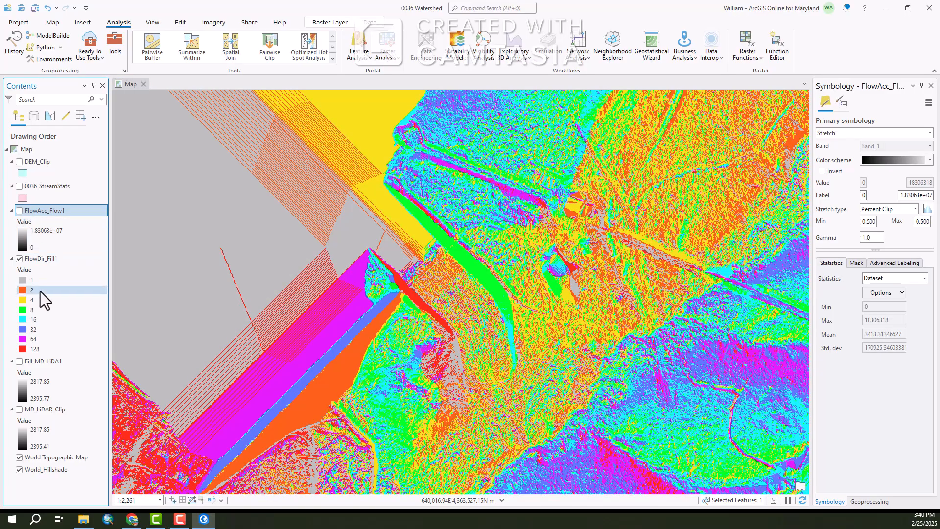
left_click(19, 259)
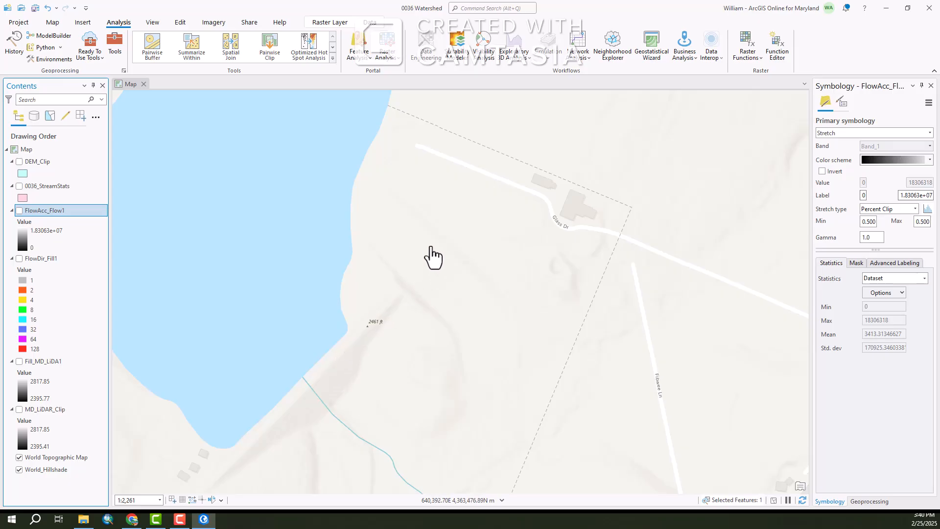
scroll(391, 397, "down", 3)
scroll(390, 387, "down", 1)
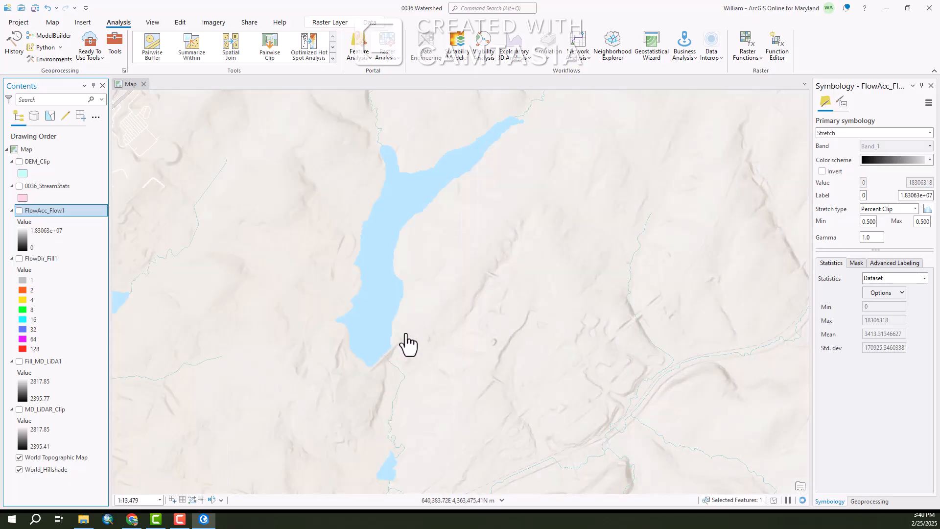
scroll(401, 339, "up", 6)
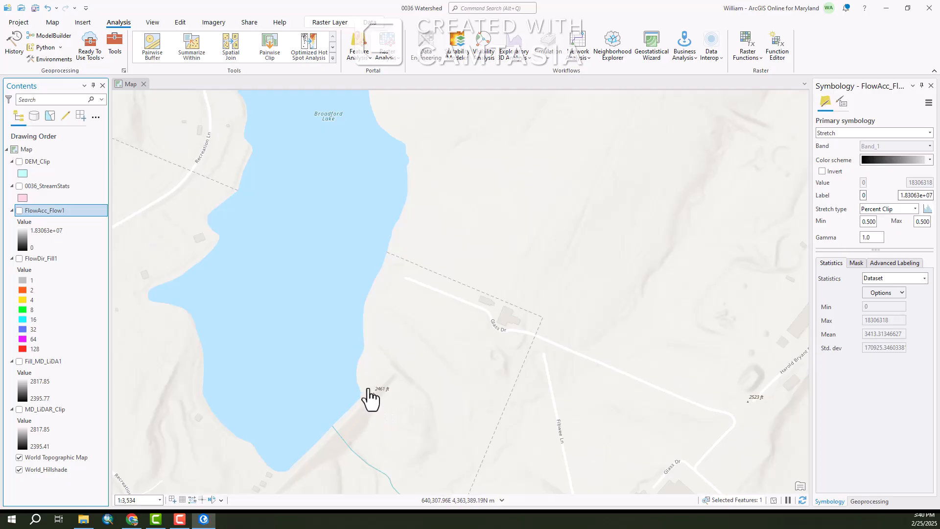
scroll(395, 385, "up", 2)
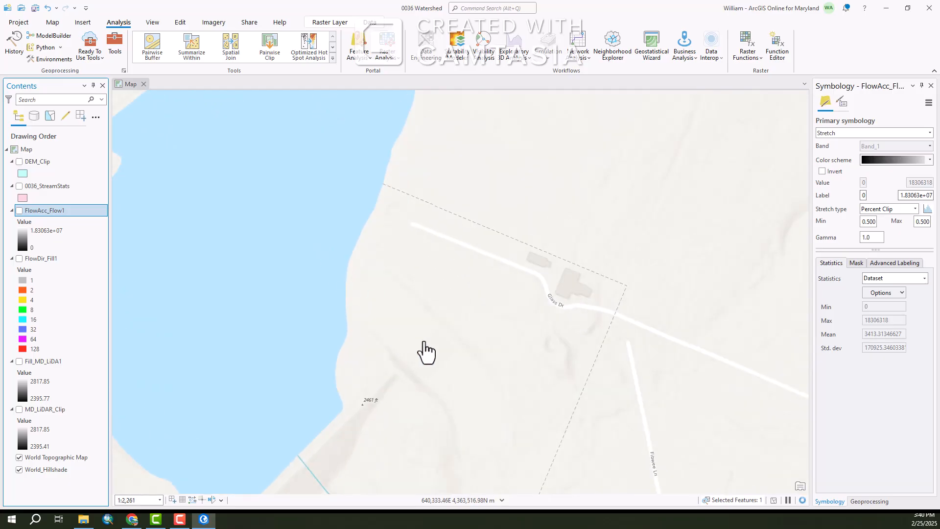
Toggle the FlowAcc_Flow1 layer off and on while panning and zooming to compare the stream line with the basemap near the lake outlet
left_click_drag(434, 374, 466, 284)
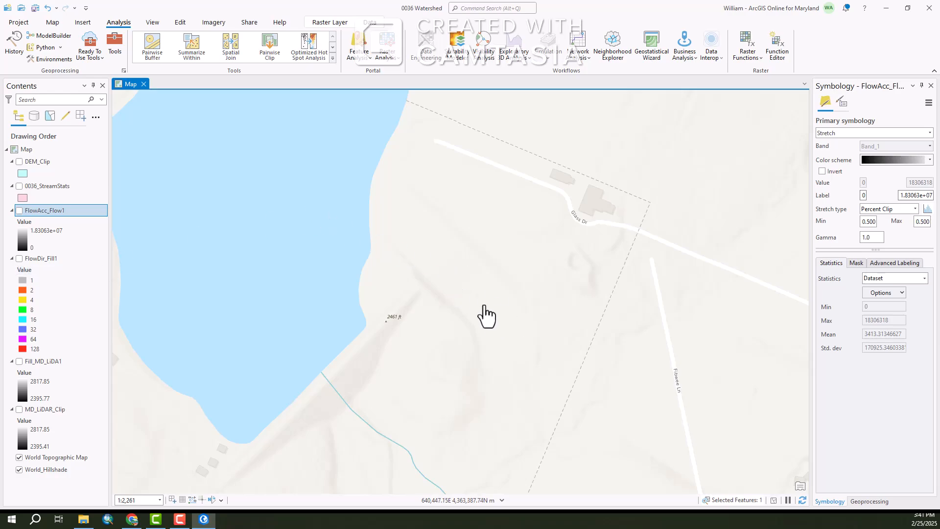
left_click(18, 211)
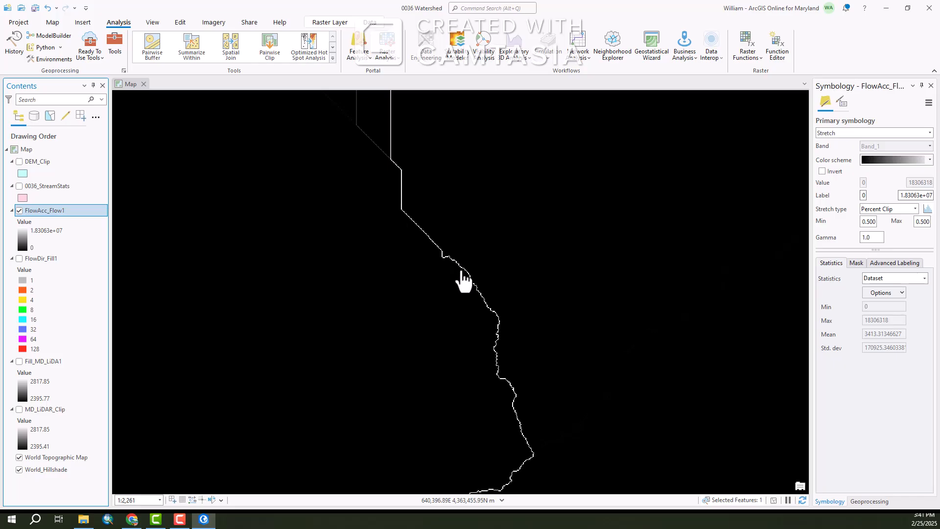
left_click(18, 210)
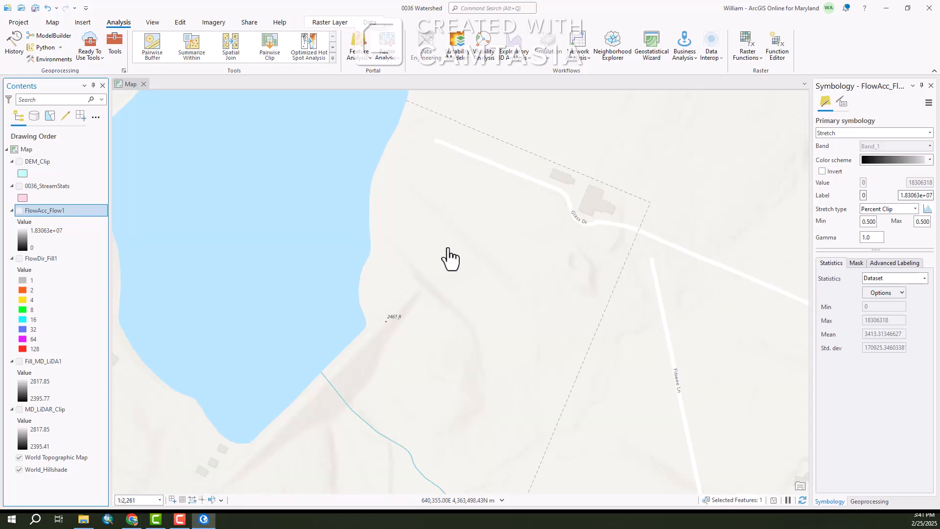
scroll(465, 245, "up", 1)
scroll(464, 252, "up", 2)
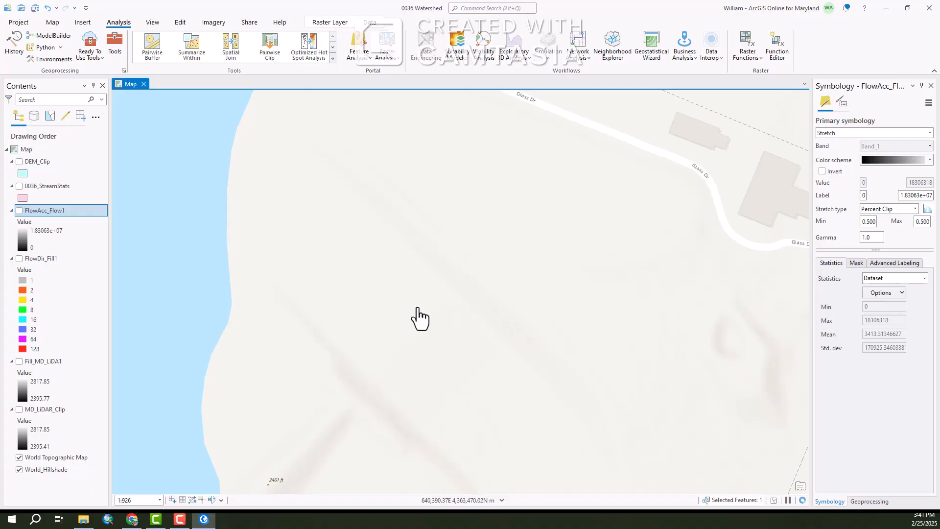
scroll(418, 317, "up", 1)
left_click(19, 210)
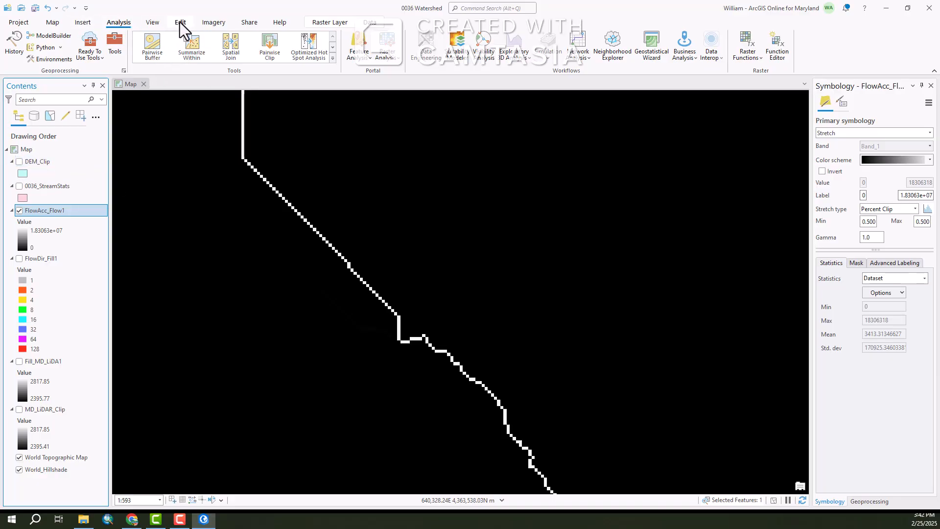
Open the Catalog pane and start a new shapefile in the project's Shapefiles folder
left_click(152, 23)
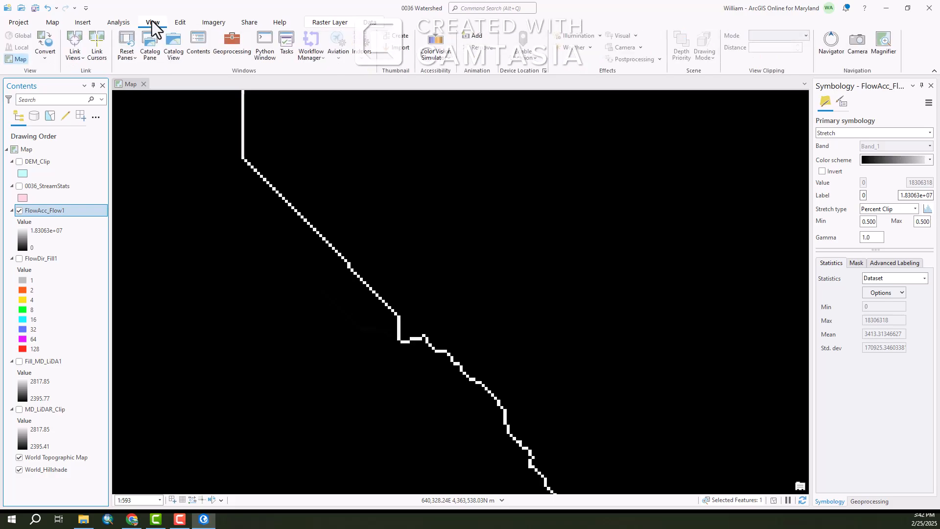
left_click(148, 49)
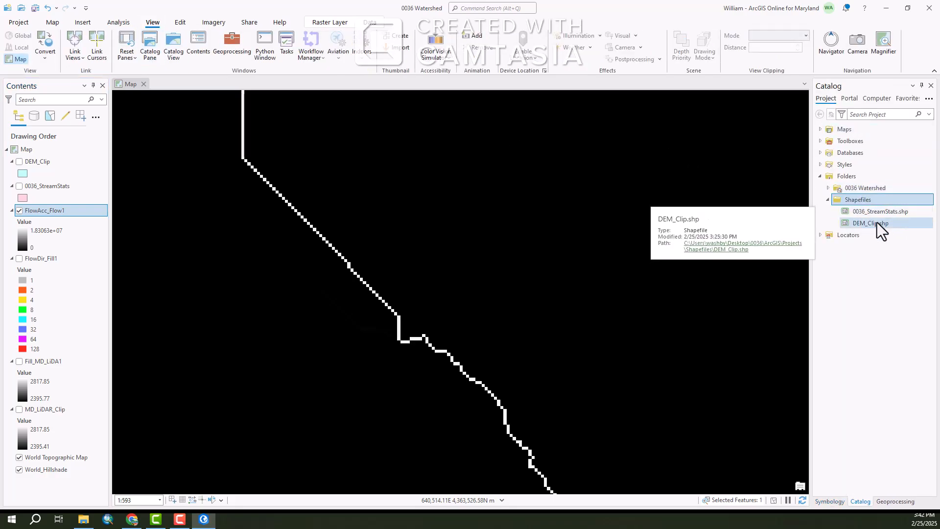
right_click(853, 202)
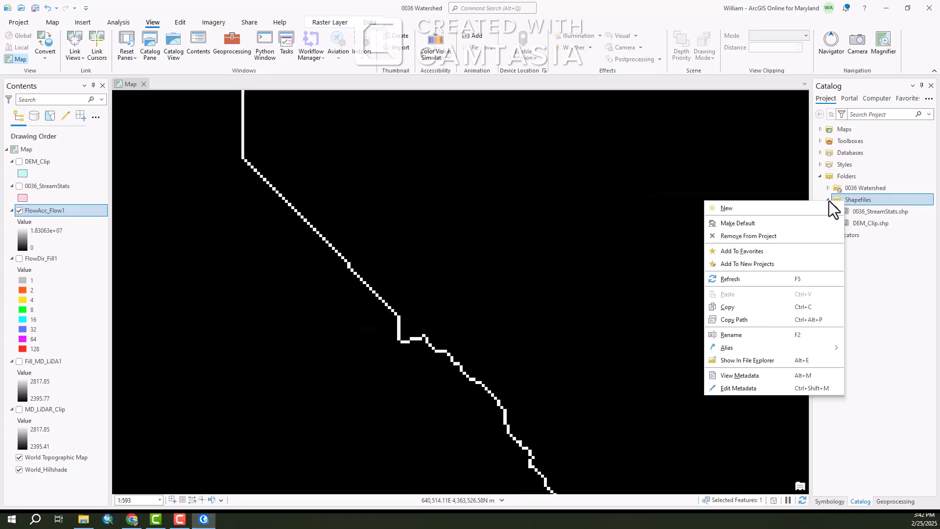
mouse_move(735, 211)
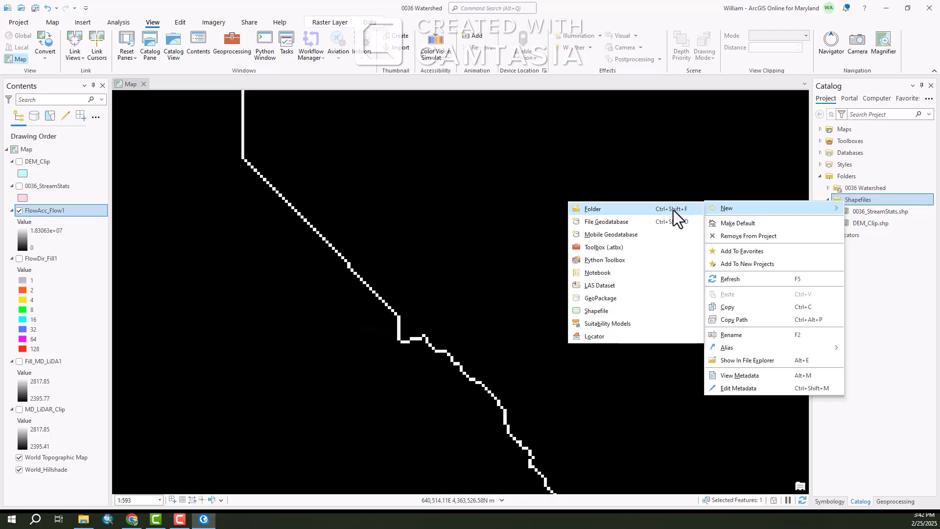
left_click(593, 311)
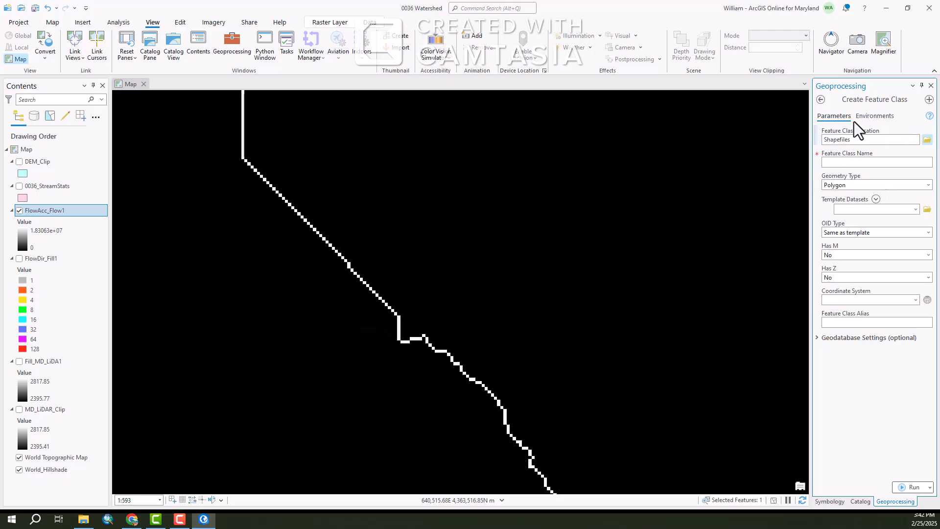
Set the geometry type to Point and the feature class location to the Desktop\0036\ArcGIS\Projects\Shapefiles folder
left_click(927, 184)
left_click(841, 197)
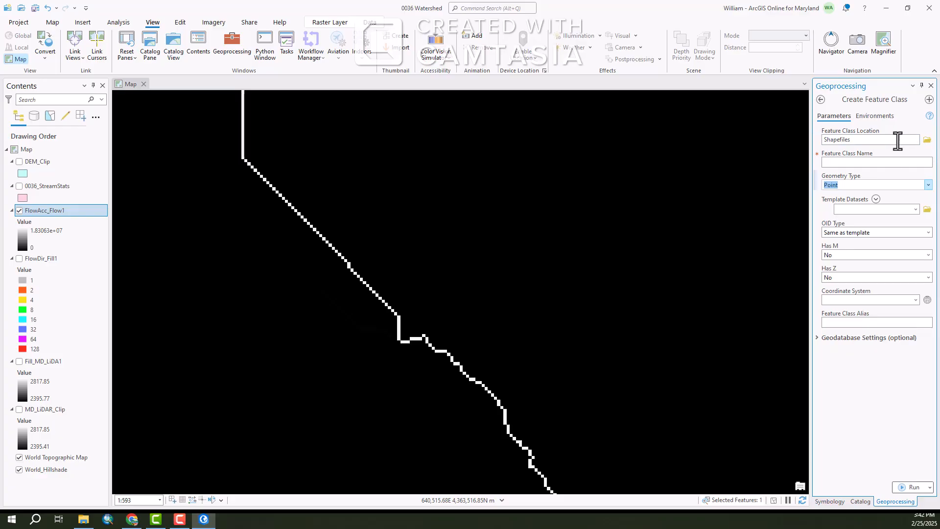
left_click(928, 141)
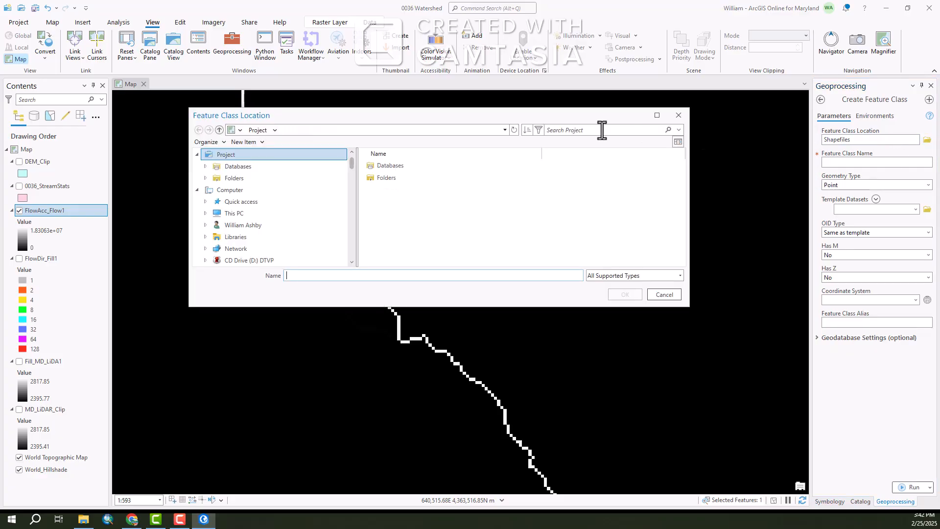
left_click(230, 213)
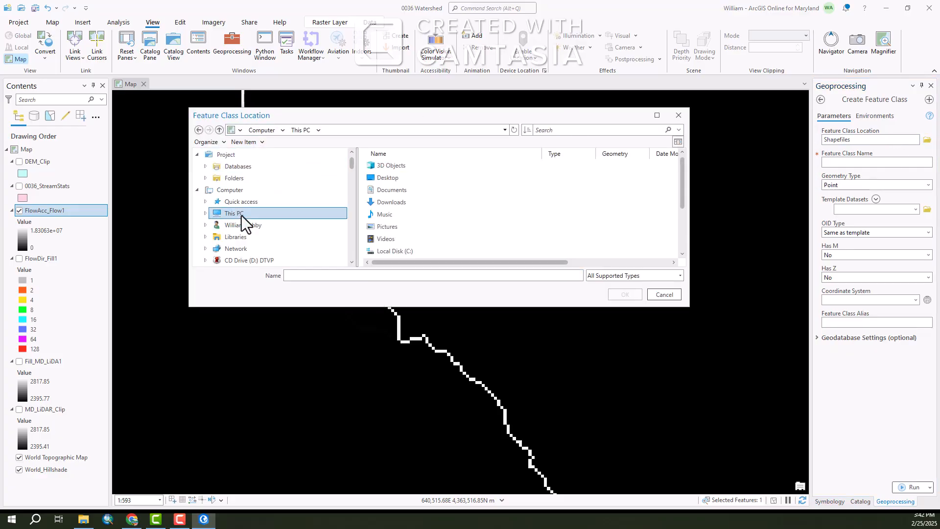
double_click(392, 179)
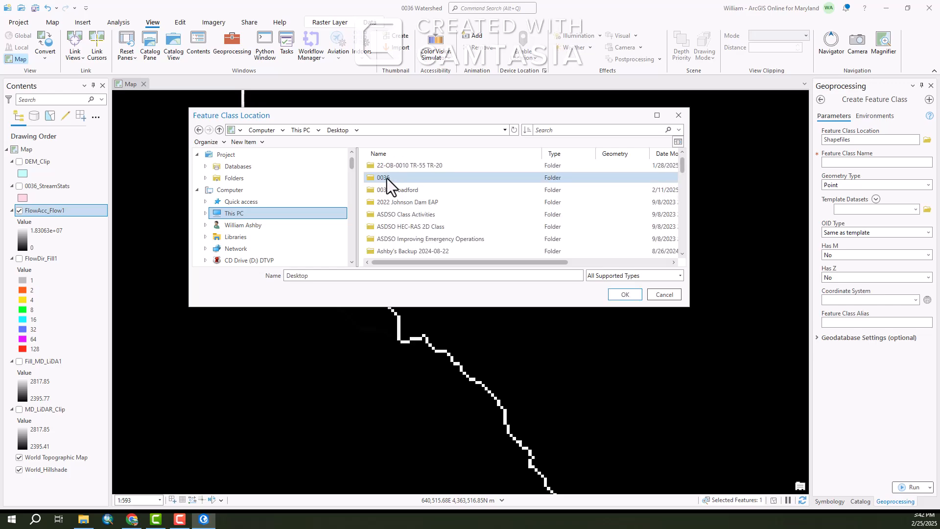
double_click(387, 178)
double_click(387, 166)
double_click(390, 179)
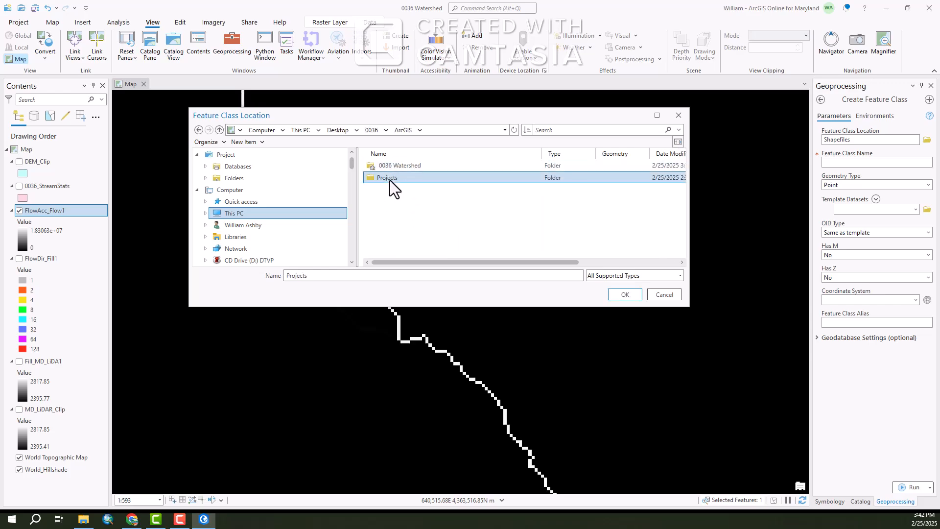
double_click(397, 167)
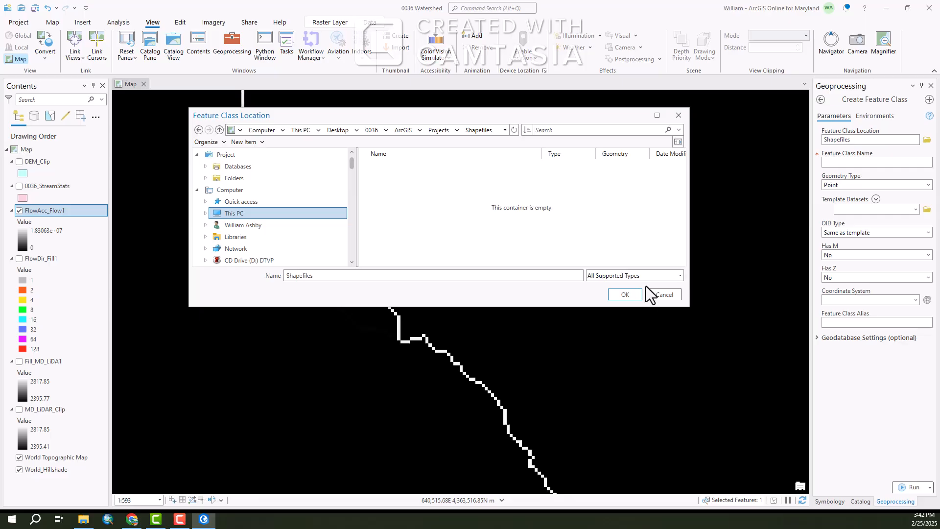
left_click(626, 294)
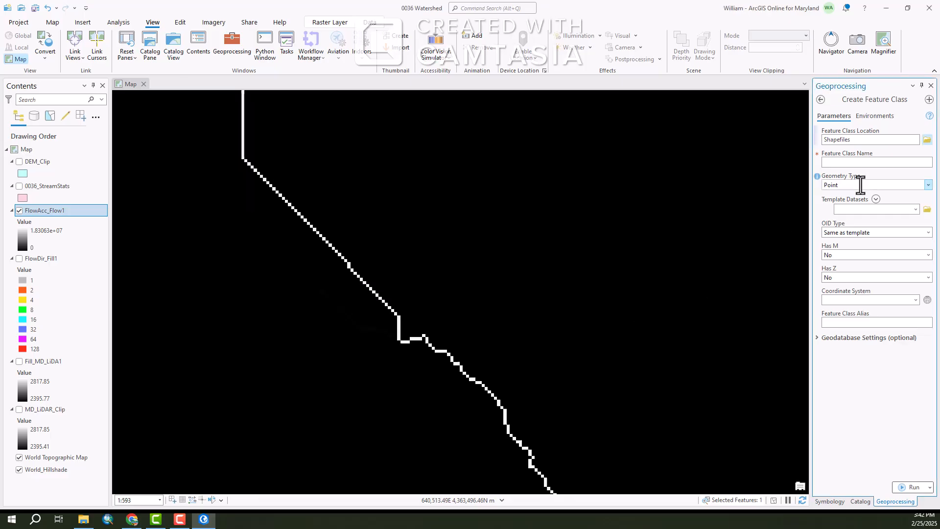
Name the feature class Study_Pnt, set the output coordinate system to NAD_1983_2011_UTM_Zone_17N, and run the tool
left_click(884, 163)
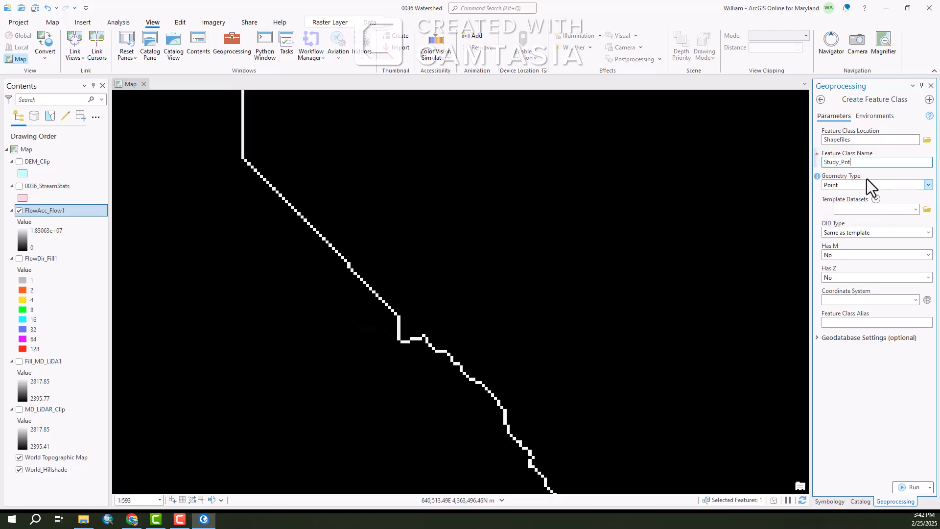
type("t")
left_click(883, 117)
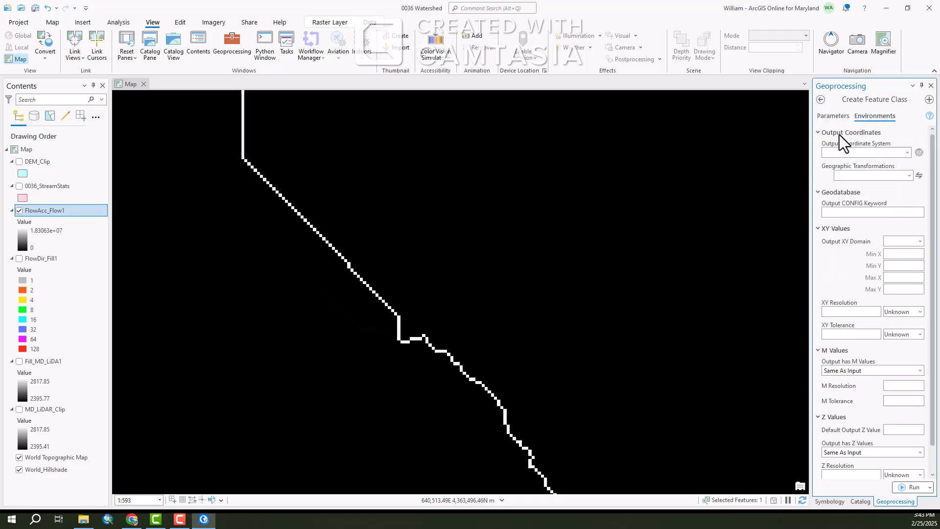
left_click(907, 152)
left_click(862, 165)
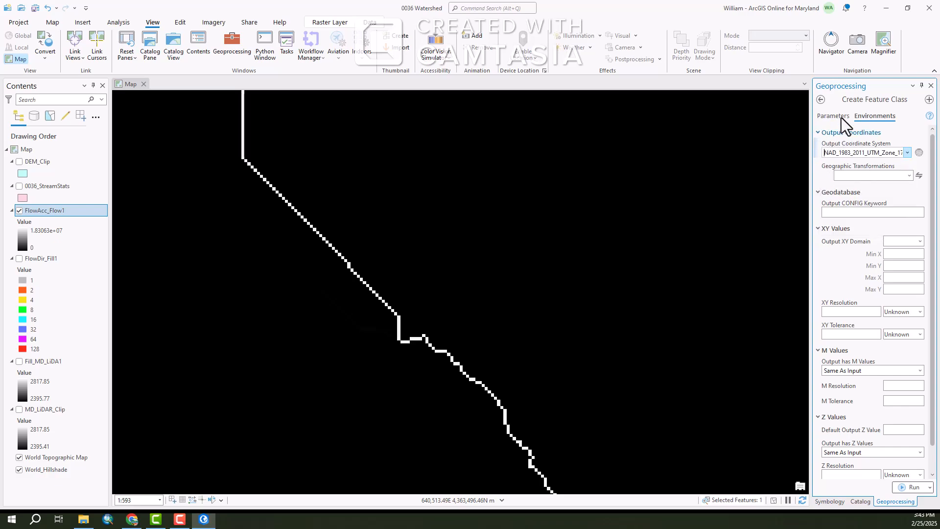
left_click(822, 118)
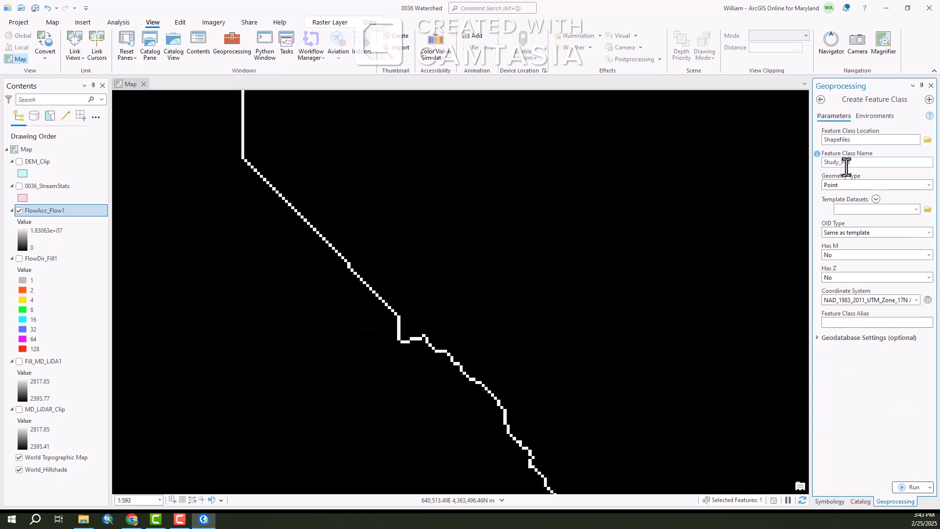
left_click(907, 487)
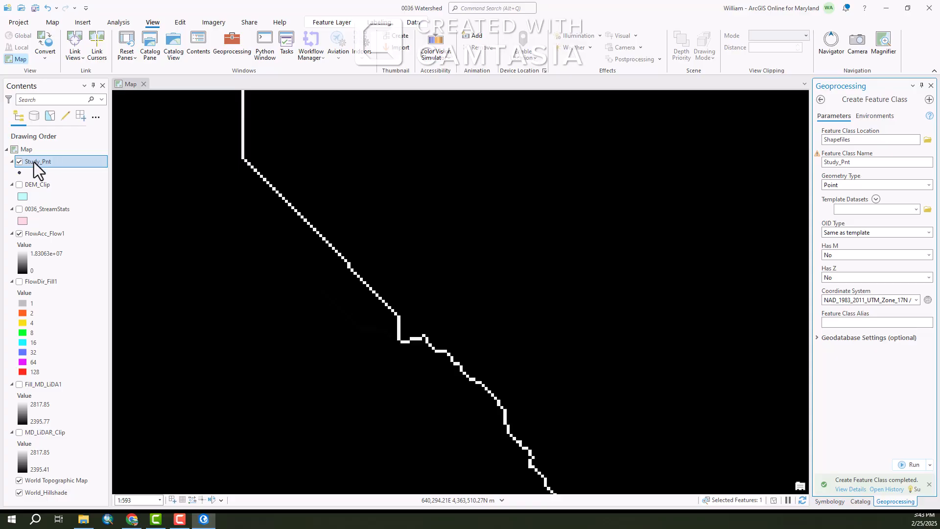
Open Create Features for the Study_Pnt layer and select its point template
right_click(34, 162)
left_click(26, 164)
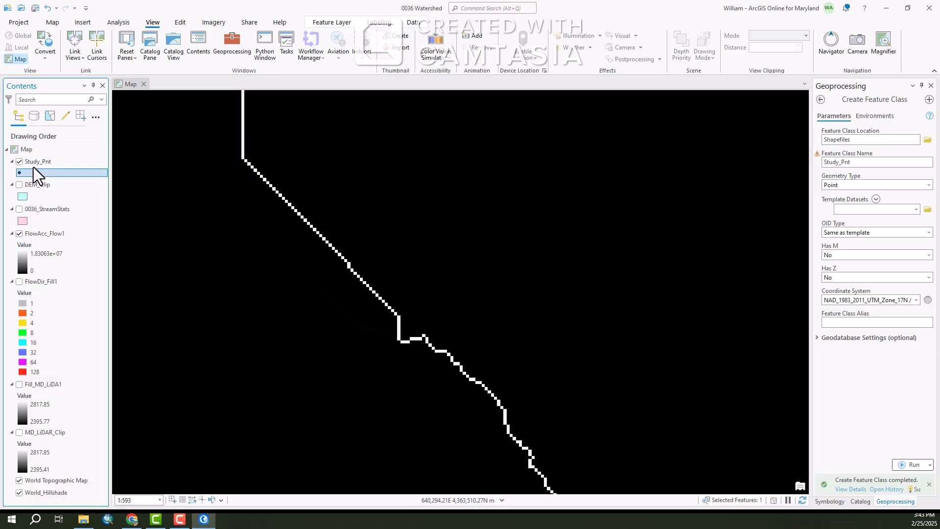
left_click(179, 22)
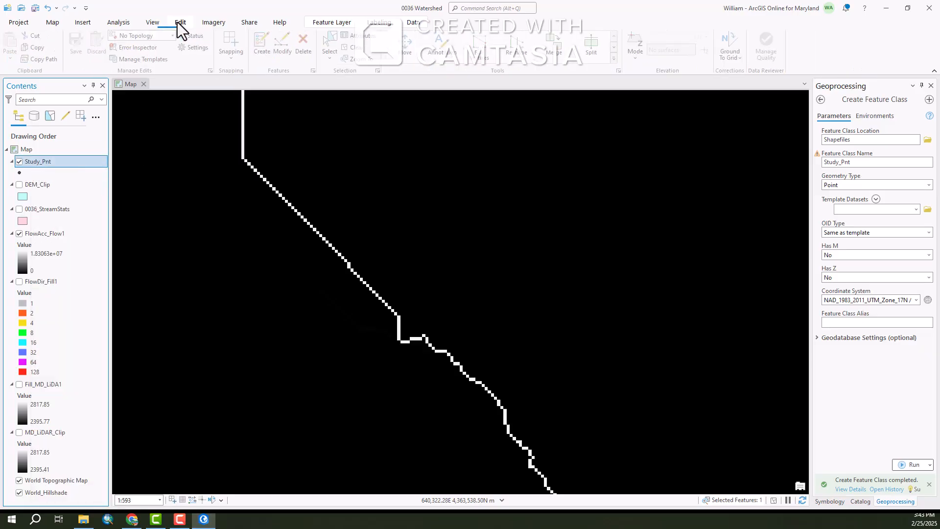
left_click(265, 43)
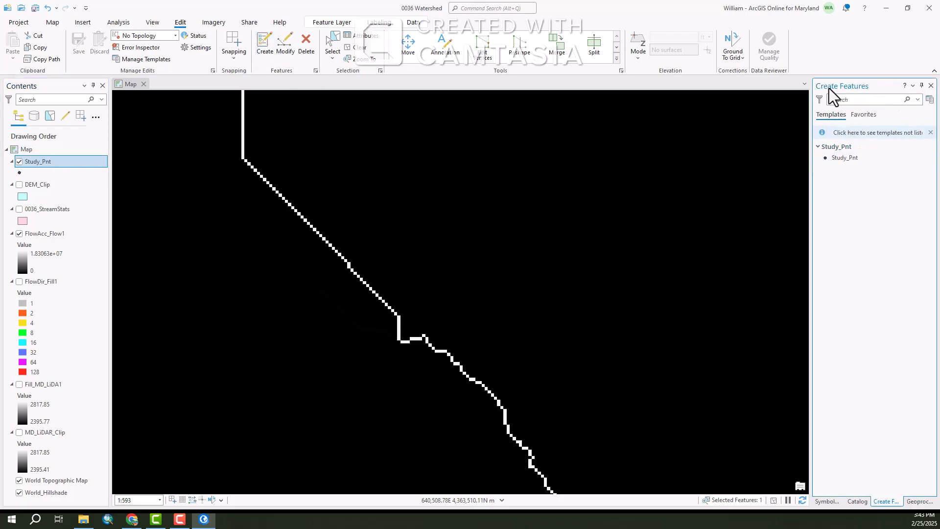
left_click(841, 157)
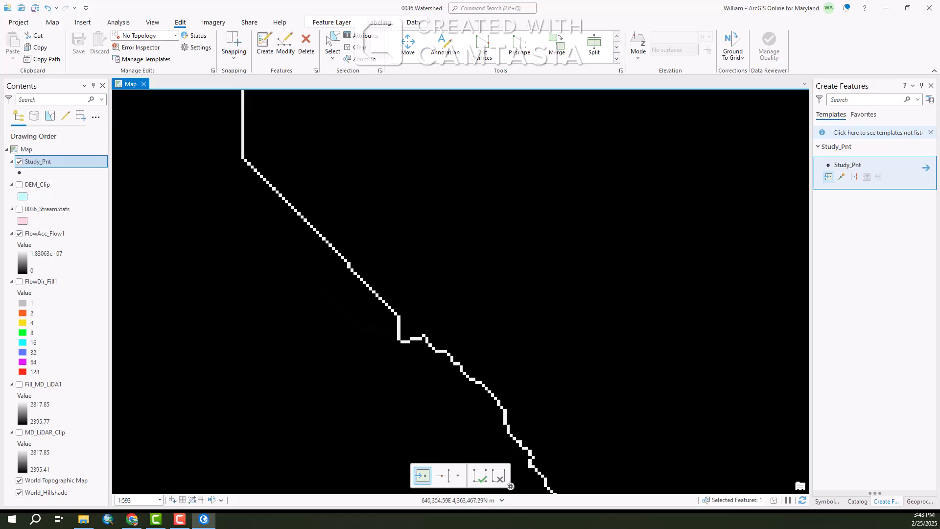
Toggle the FlowAcc_Flow1 layer off and on while zooming out to locate the stream line
left_click(19, 234)
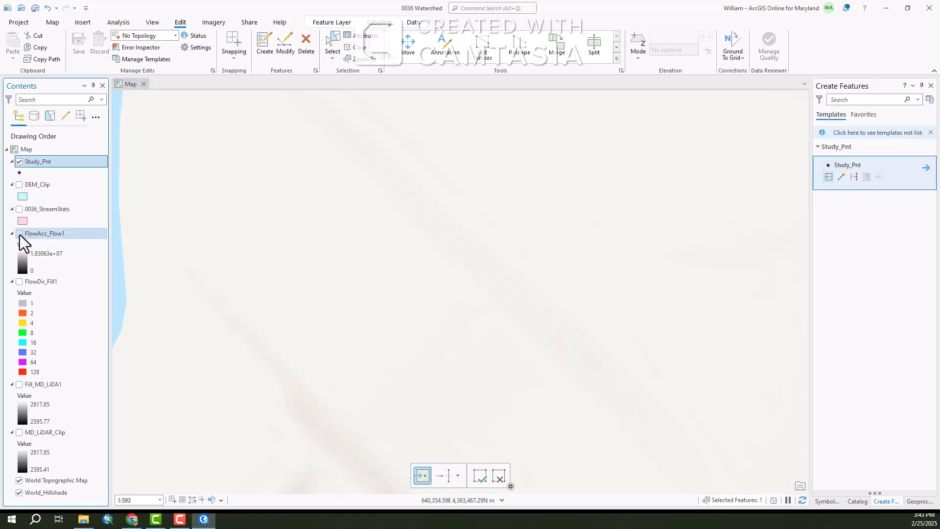
scroll(250, 277, "down", 2)
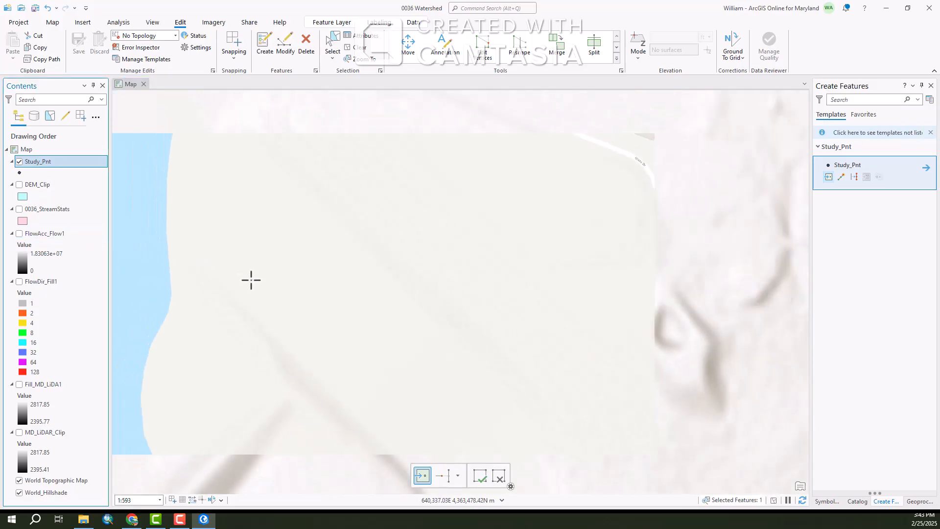
left_click(19, 235)
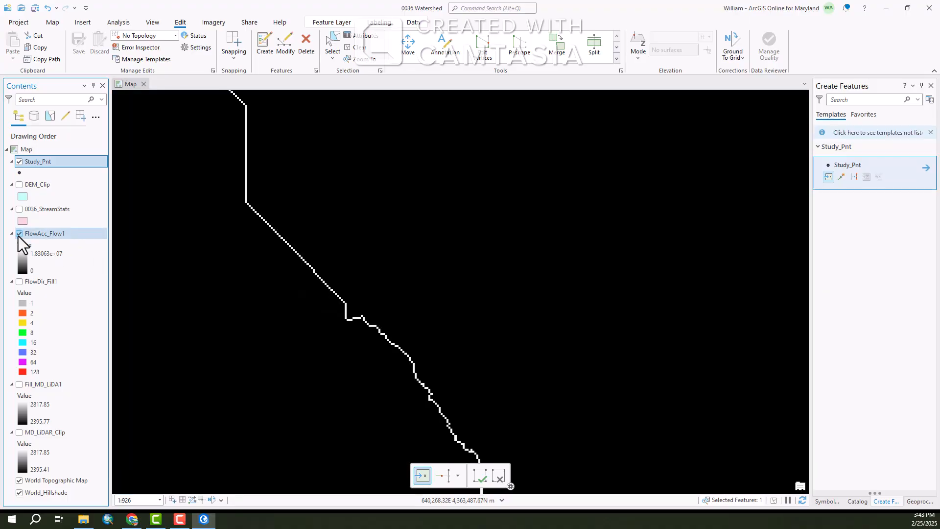
Place a Study_Pnt pour point on a cell of the flow accumulation stream line
left_click(19, 234)
left_click(19, 234)
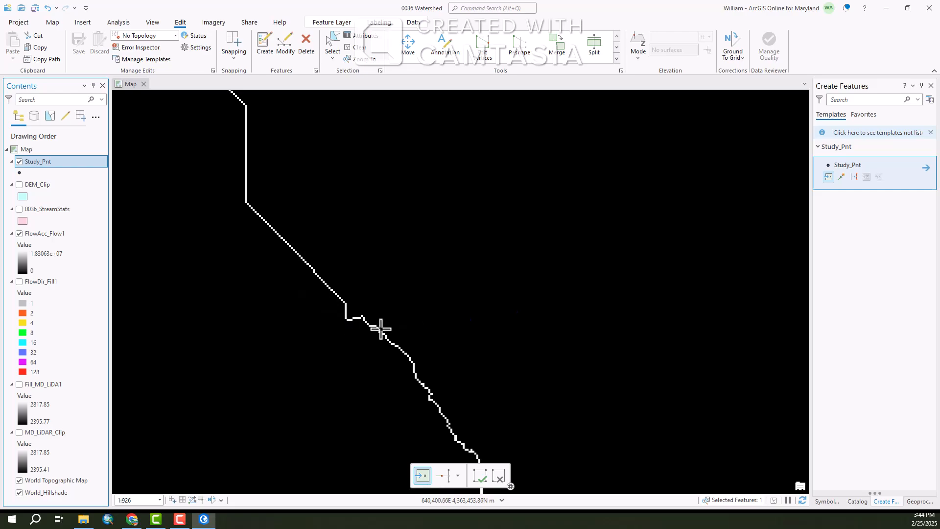
scroll(380, 329, "up", 3)
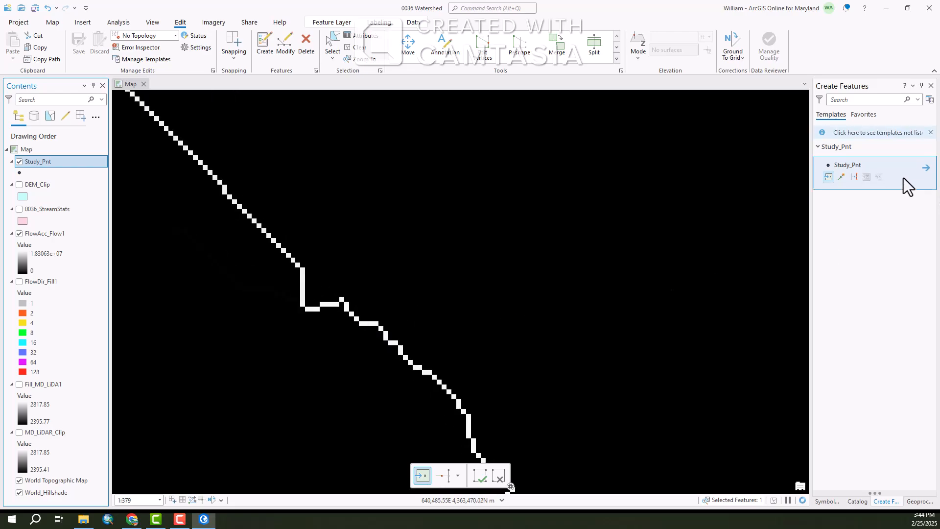
left_click(828, 178)
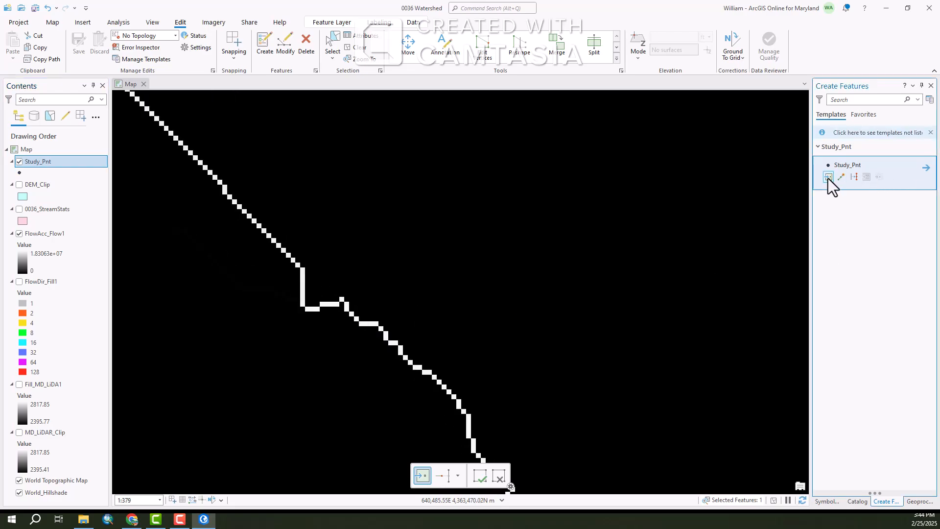
left_click(357, 318)
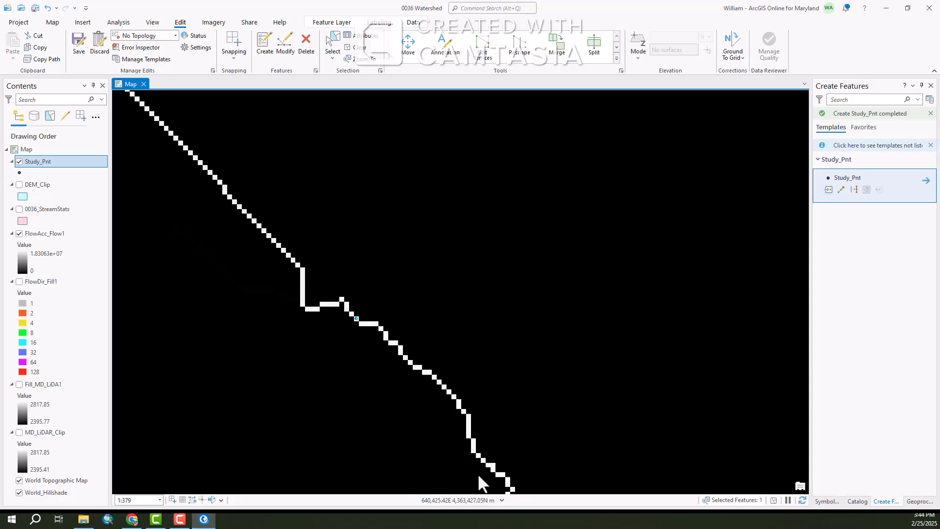
Save all edits and close the Create Features pane
left_click(81, 39)
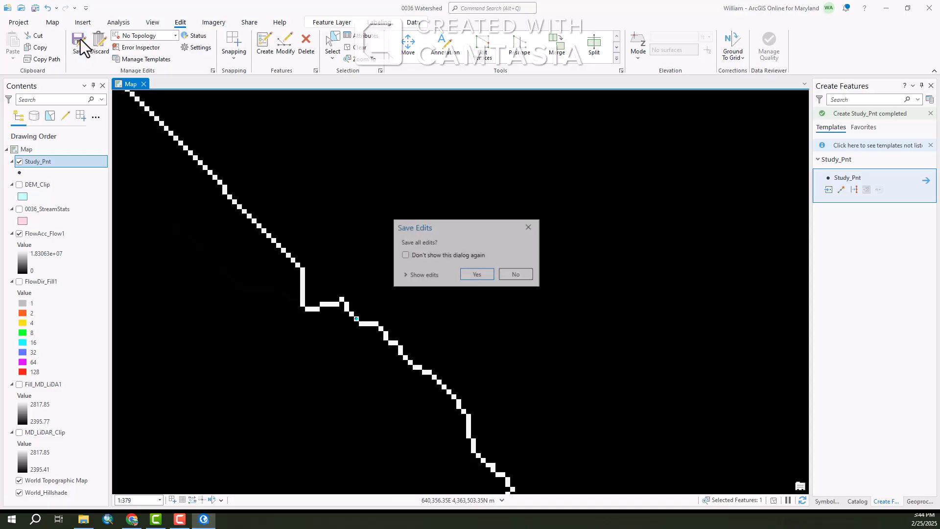
left_click(476, 275)
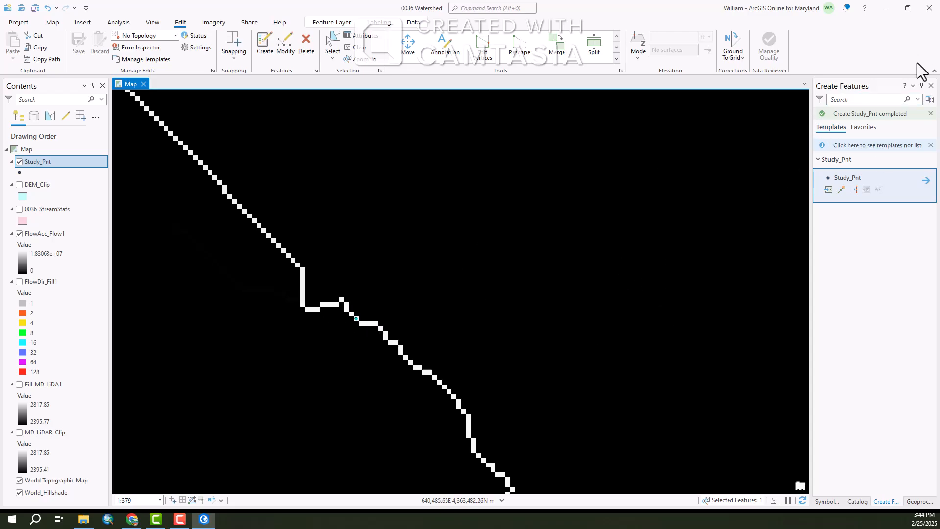
left_click(930, 86)
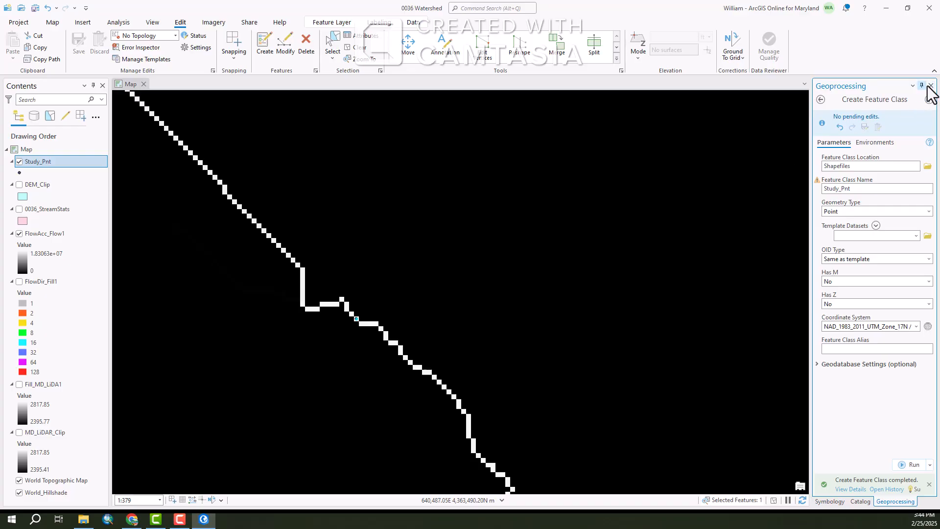
Open the Watershed tool from the Spatial Analyst Hydrology toolset
scroll(374, 353, "down", 2)
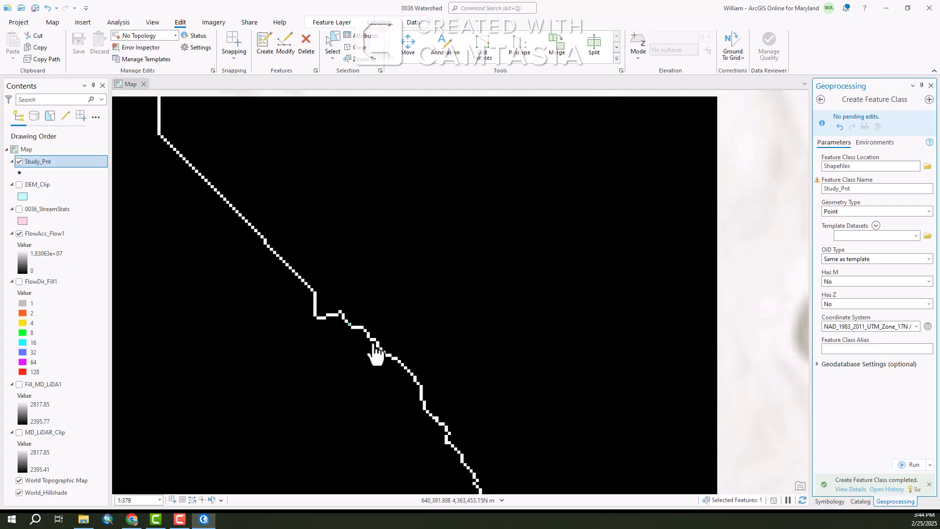
scroll(381, 355, "down", 2)
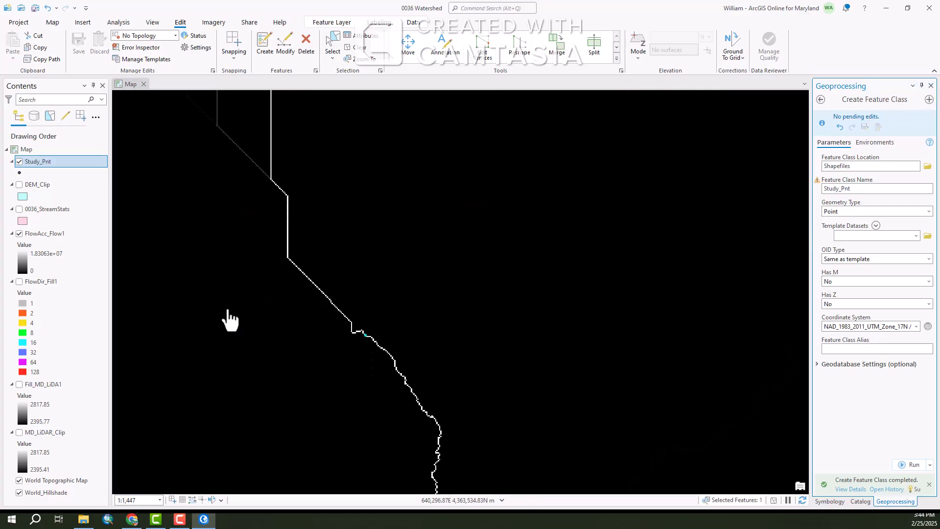
scroll(547, 321, "down", 2)
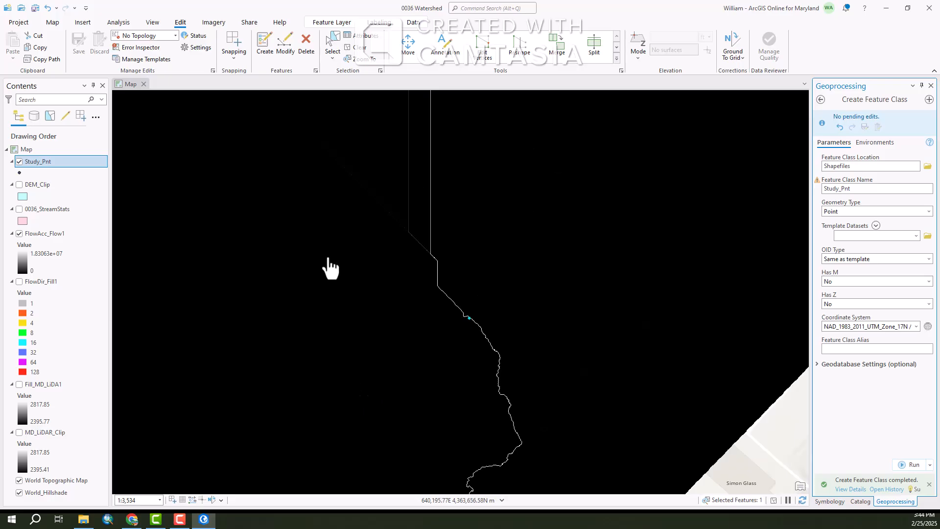
scroll(470, 330, "down", 1)
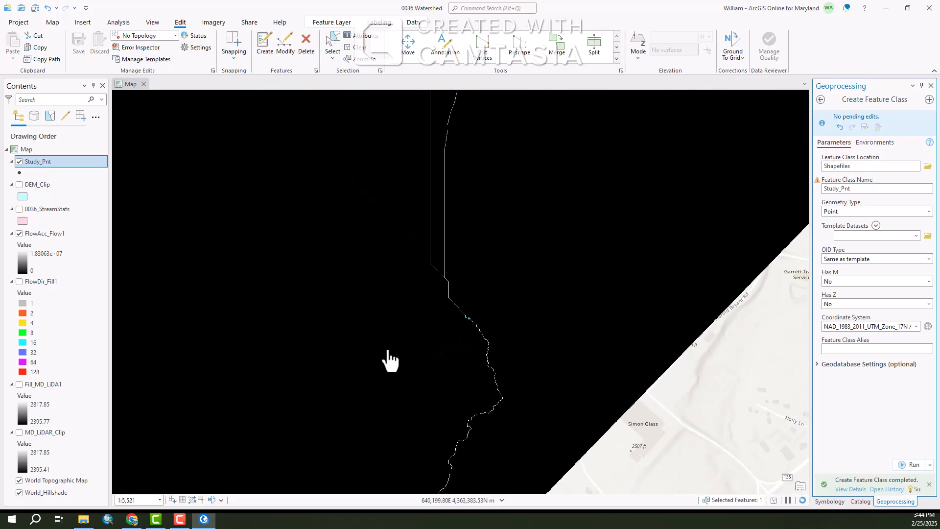
scroll(485, 280, "down", 1)
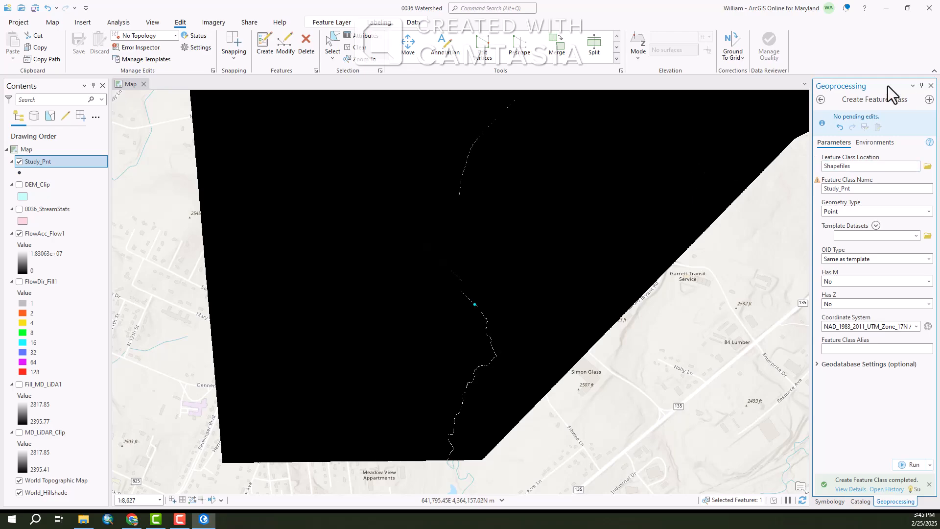
left_click(822, 101)
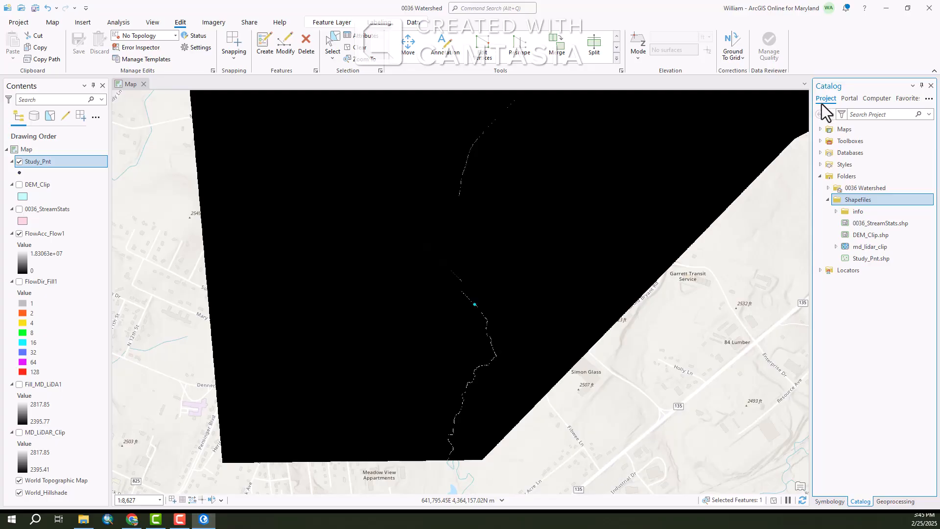
left_click(930, 85)
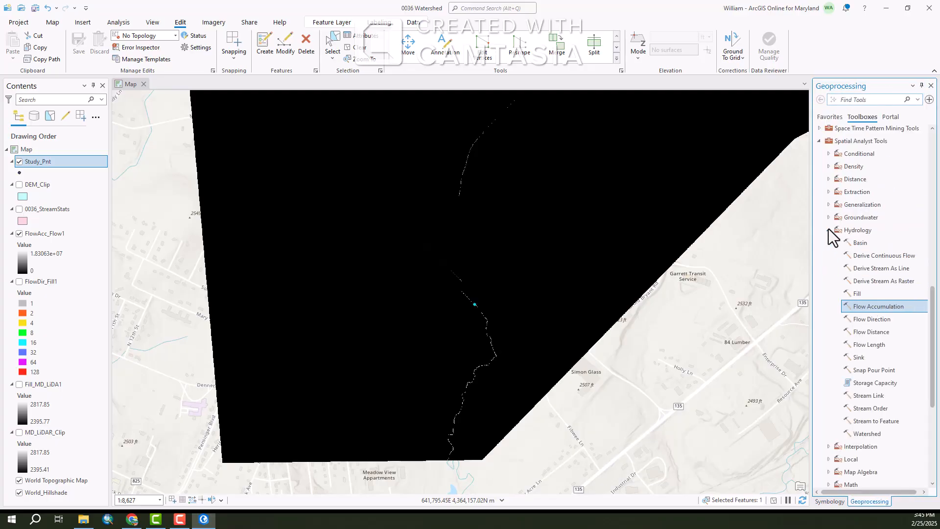
left_click(868, 433)
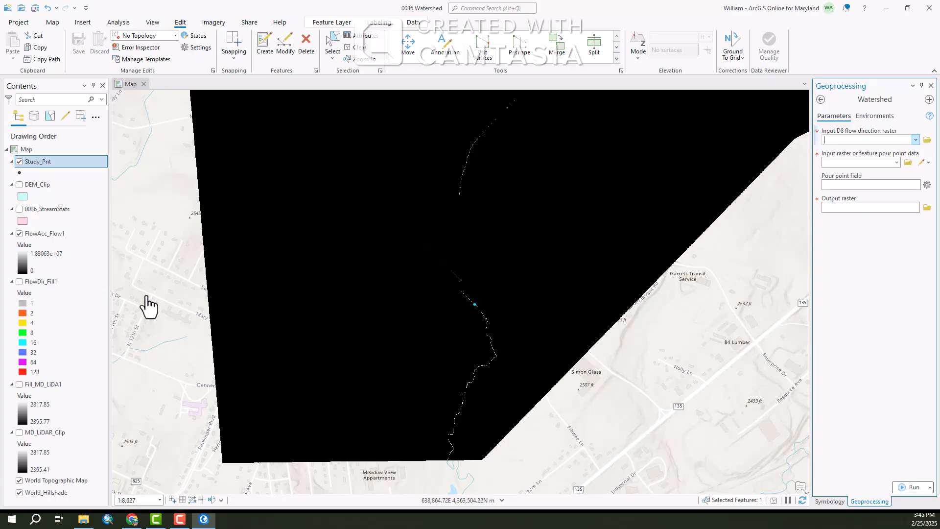
Set the flow direction raster to FlowDir_Fill1 and the pour point data to Study_Pnt
left_click(915, 140)
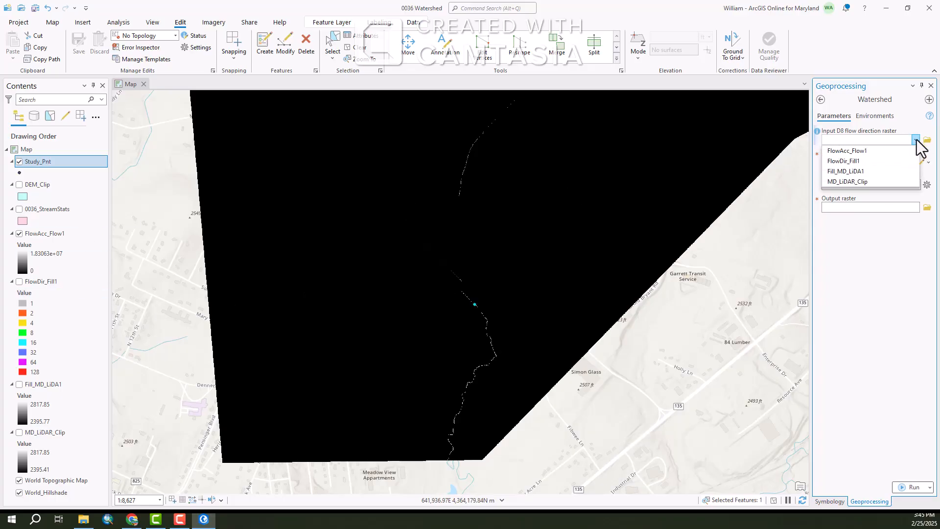
left_click(851, 161)
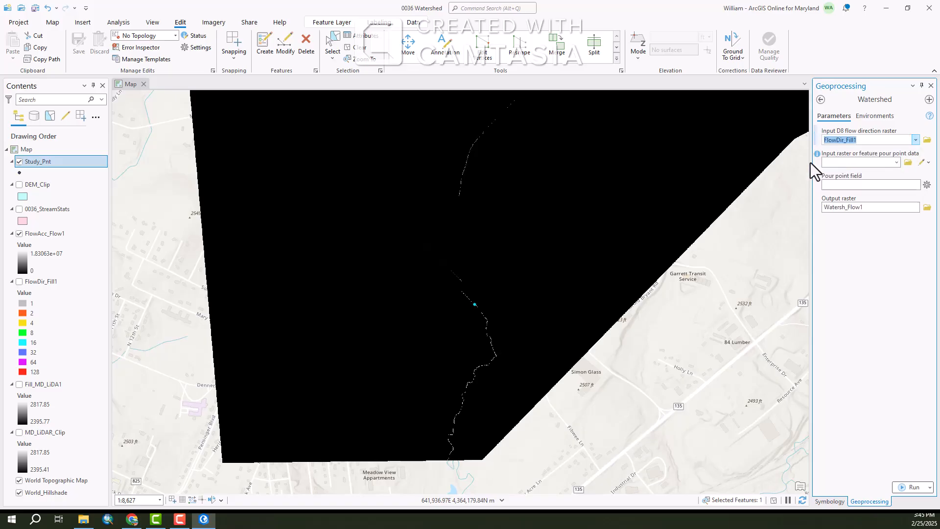
left_click(896, 162)
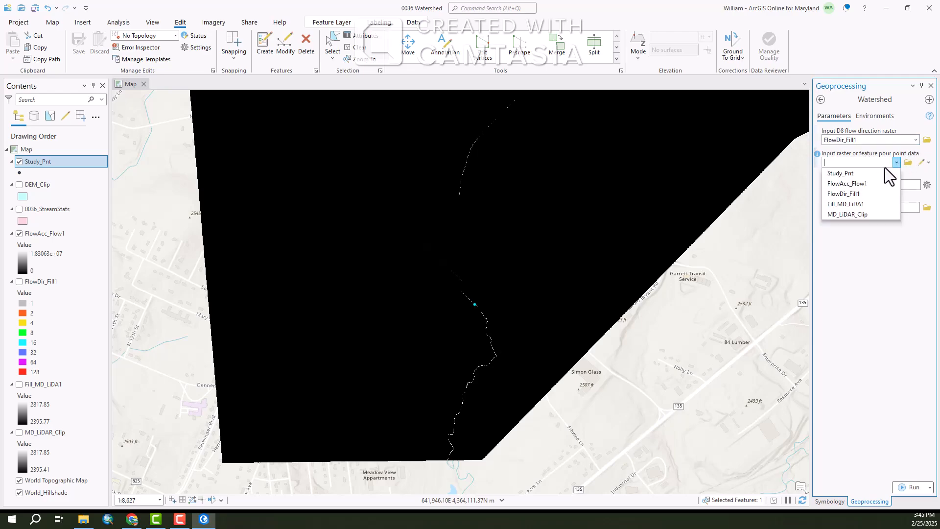
left_click(847, 174)
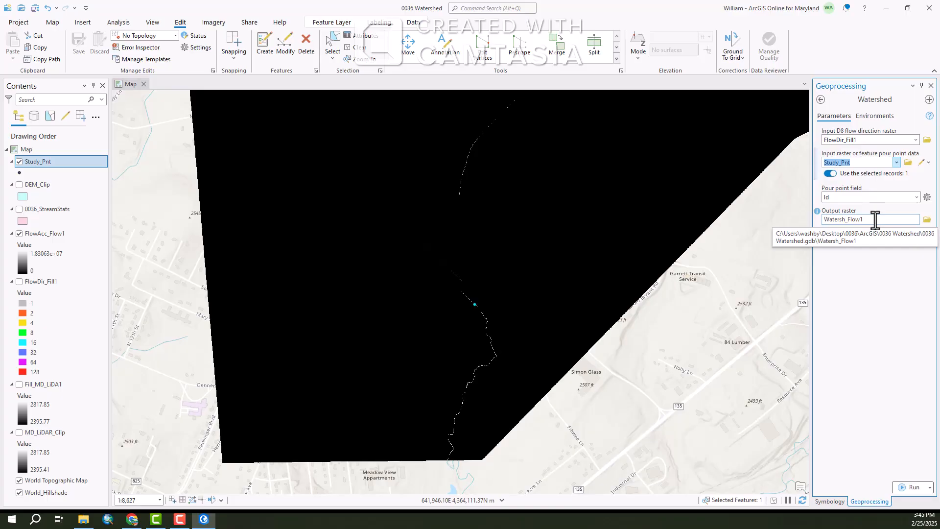
Set the output coordinate system environment to the Current Map and run the Watershed tool
left_click(877, 116)
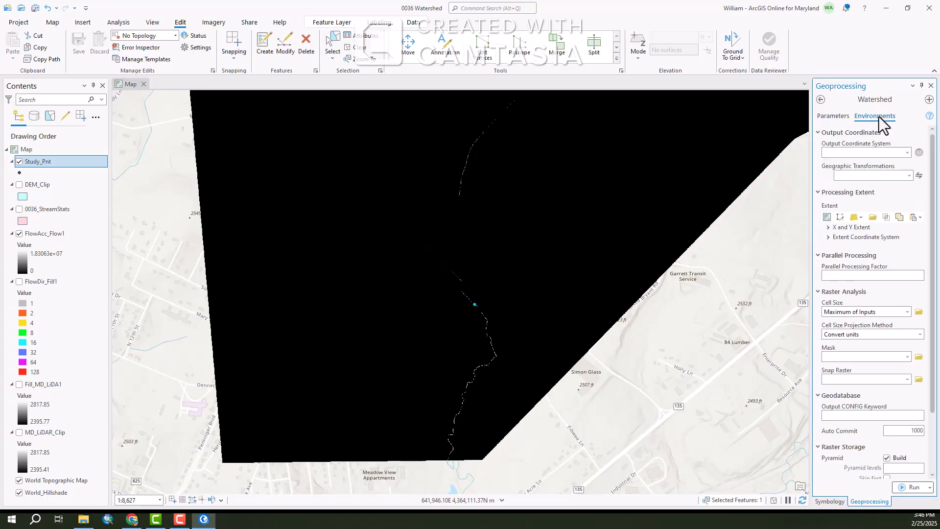
left_click(907, 152)
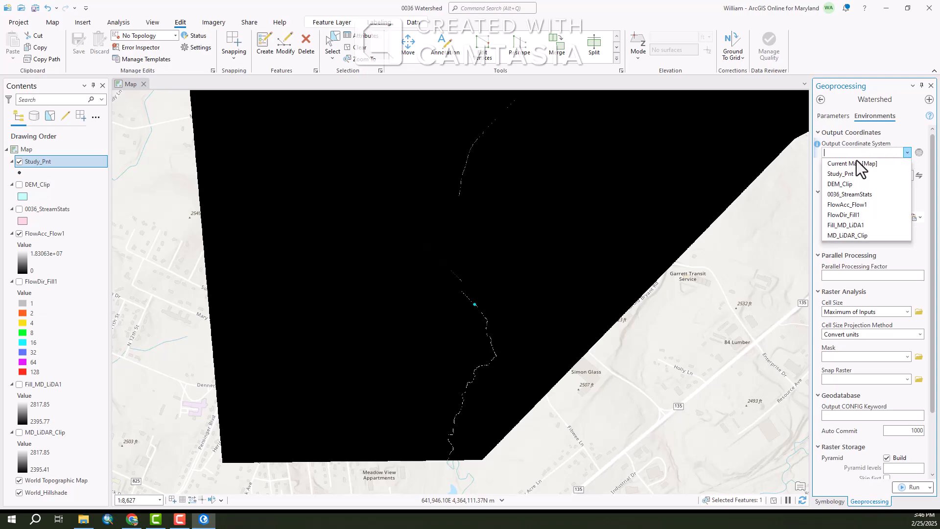
left_click(849, 164)
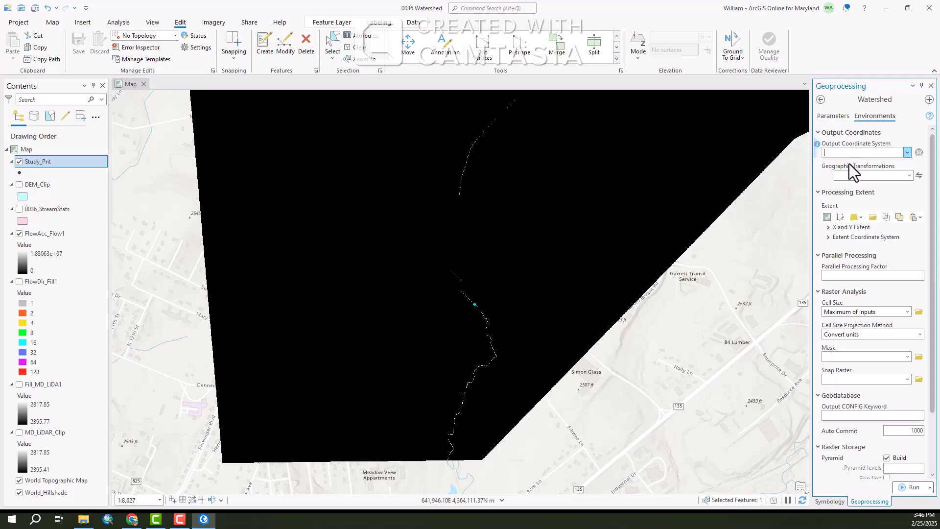
left_click(834, 116)
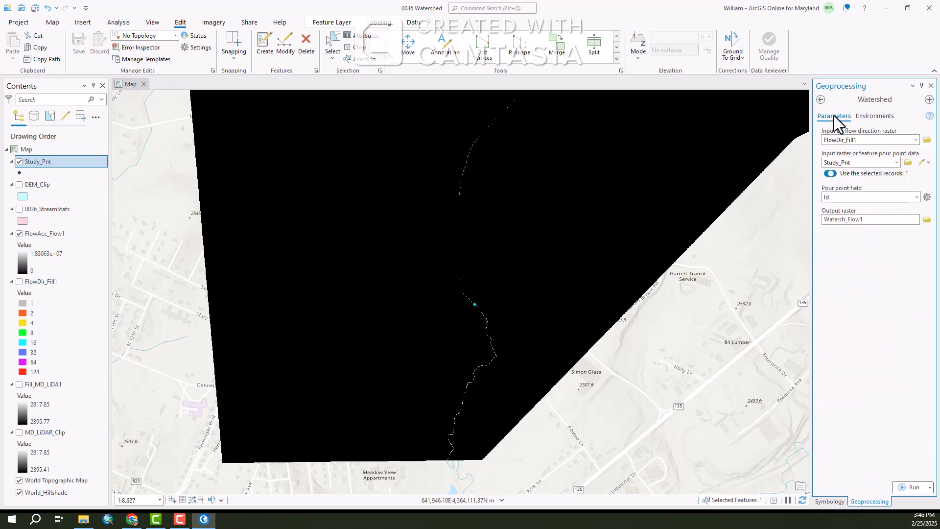
left_click(912, 487)
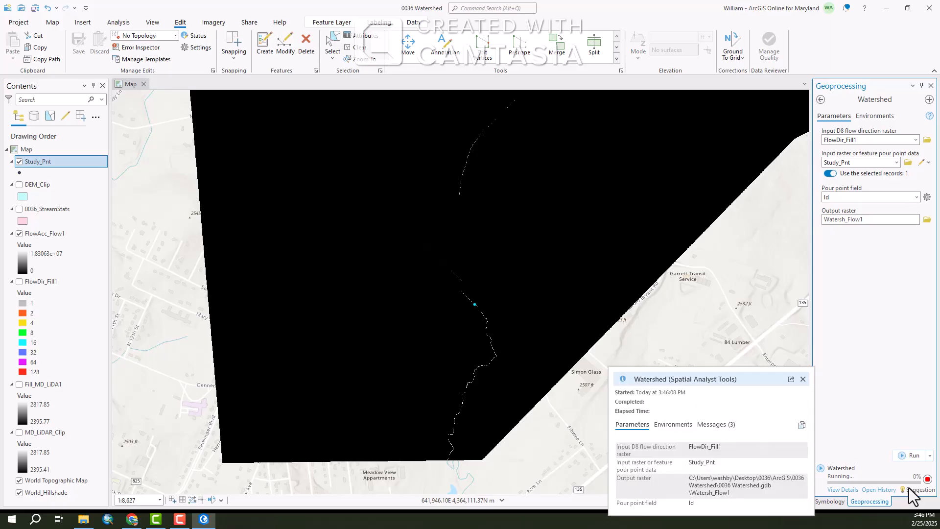
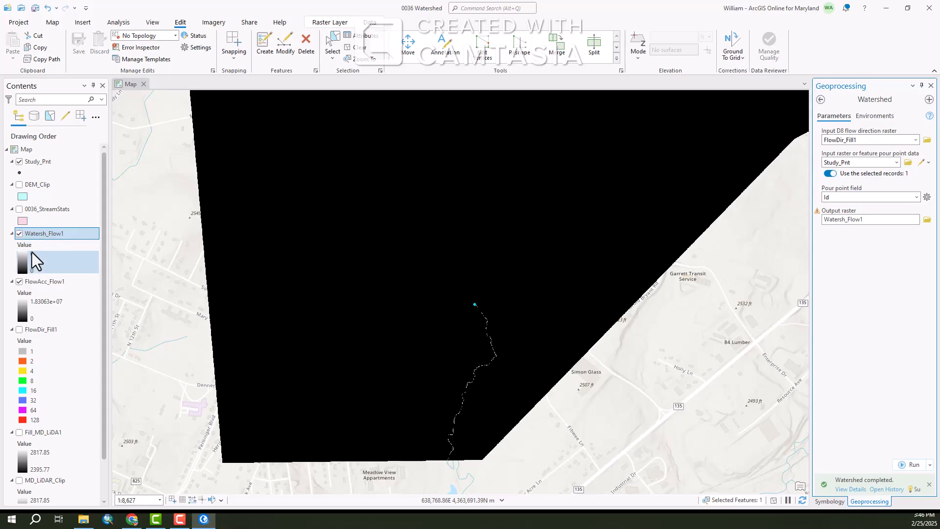
Hide the FlowAcc_Flow1 layer and view the delineated watershed raster
left_click(19, 281)
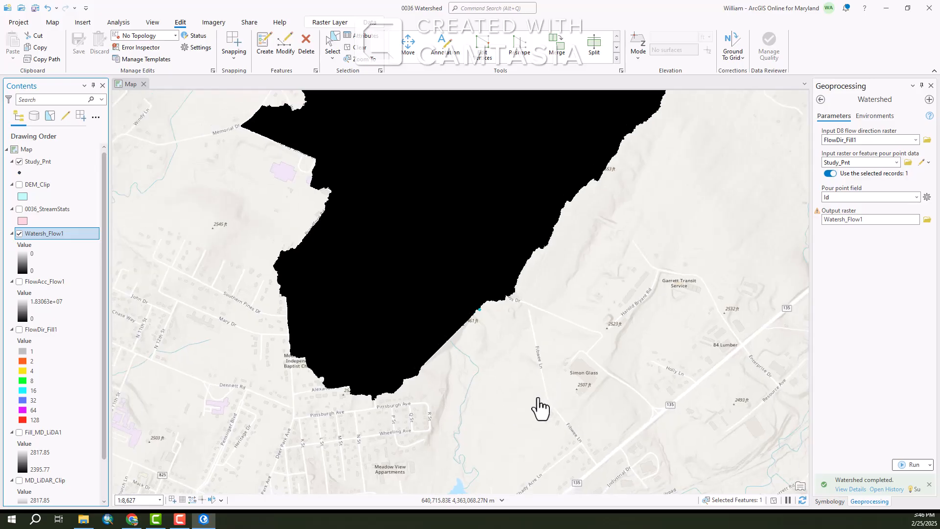
scroll(540, 408, "down", 3)
scroll(603, 369, "up", 1)
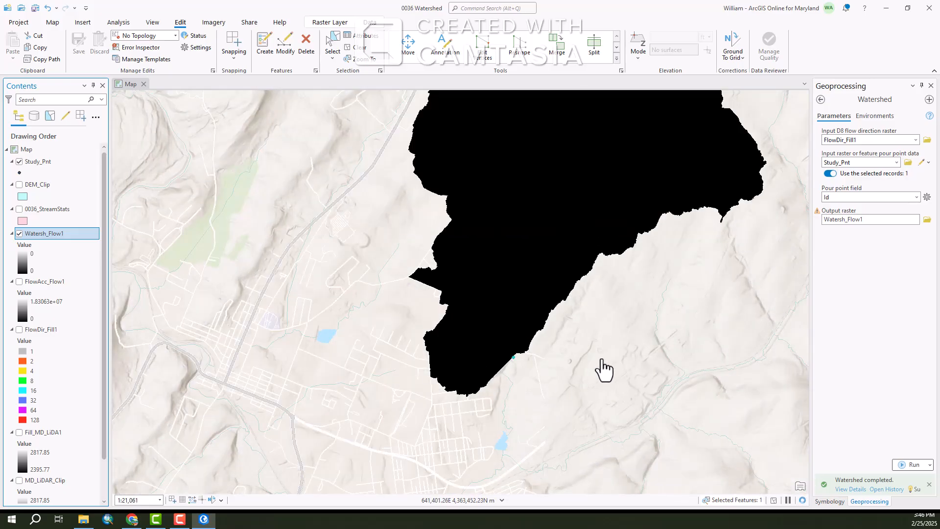
scroll(495, 369, "down", 2)
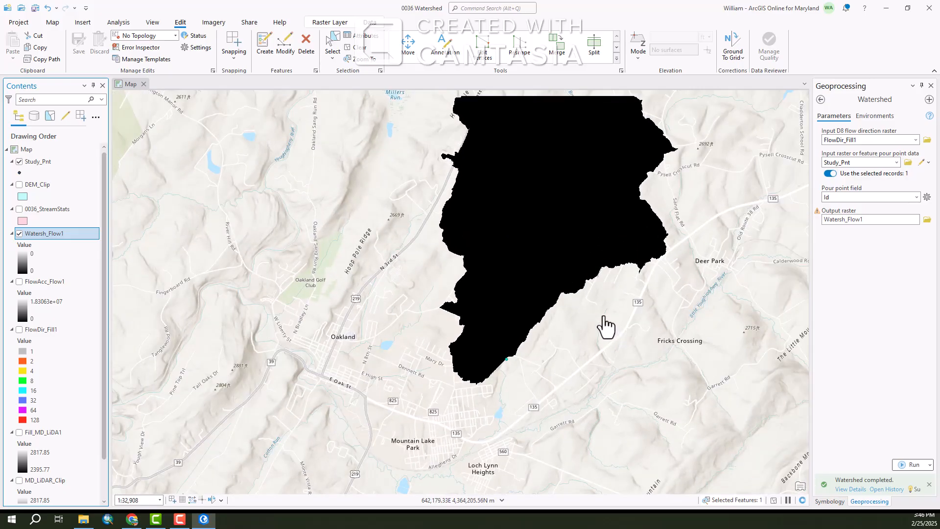
left_click_drag(594, 318, 510, 403)
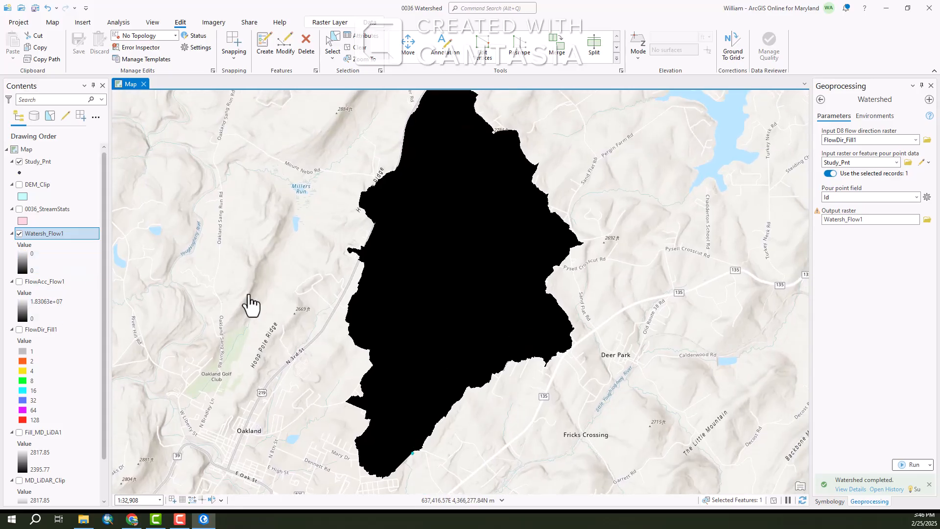
left_click_drag(289, 311, 281, 332)
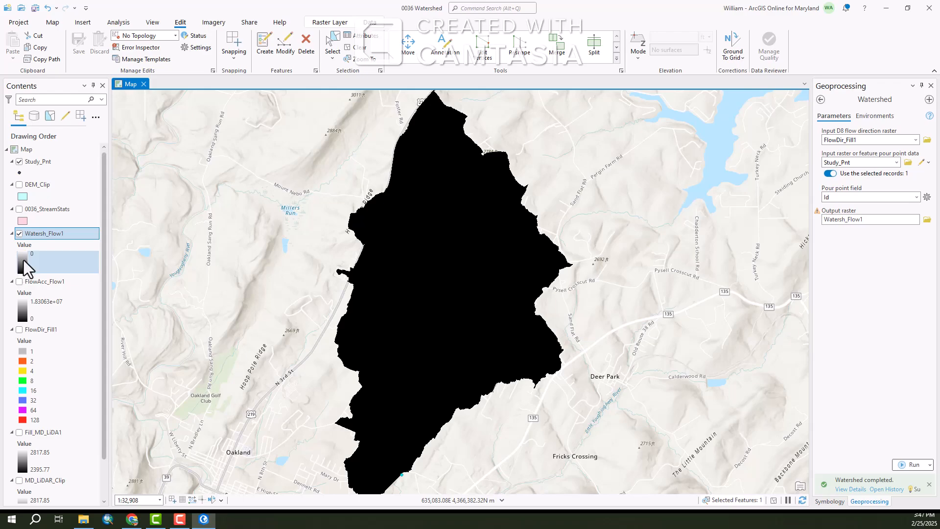
Change the Watersh_Flow1 raster's color scheme to a blue ramp
left_click(23, 260)
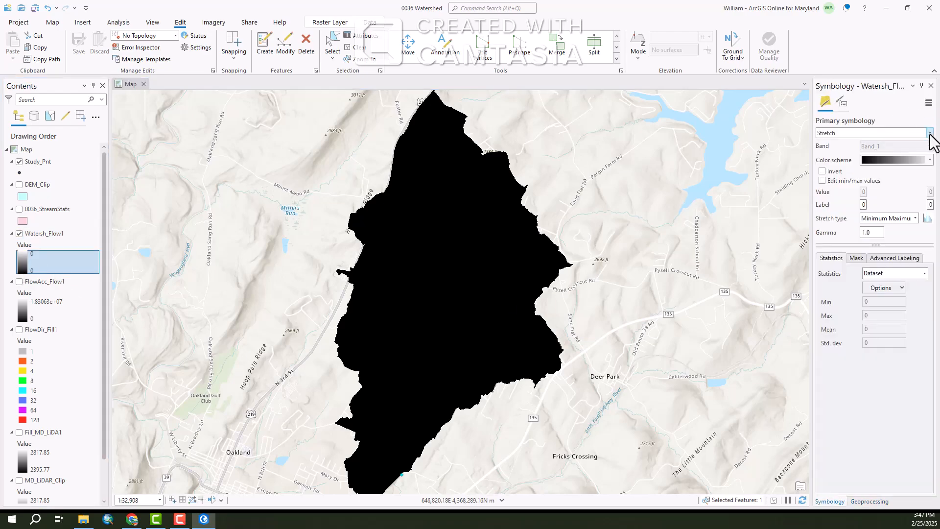
left_click(929, 160)
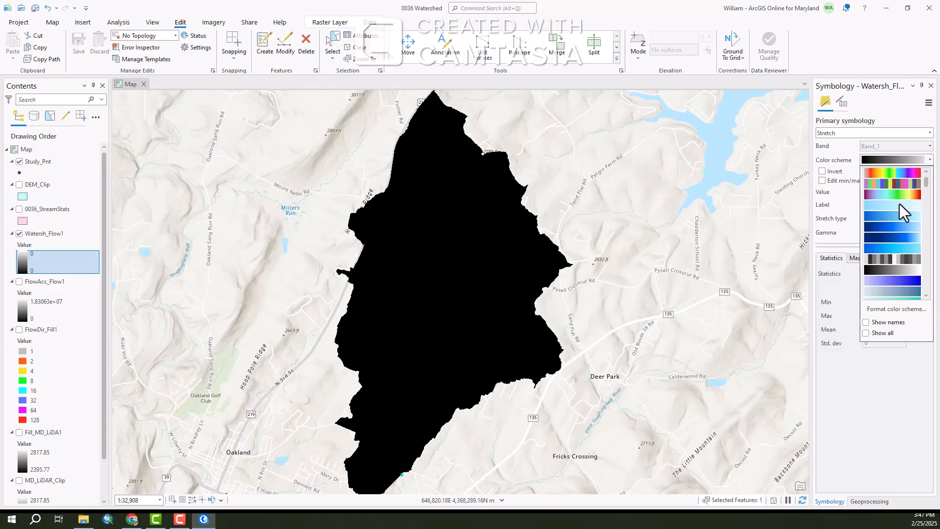
left_click(873, 216)
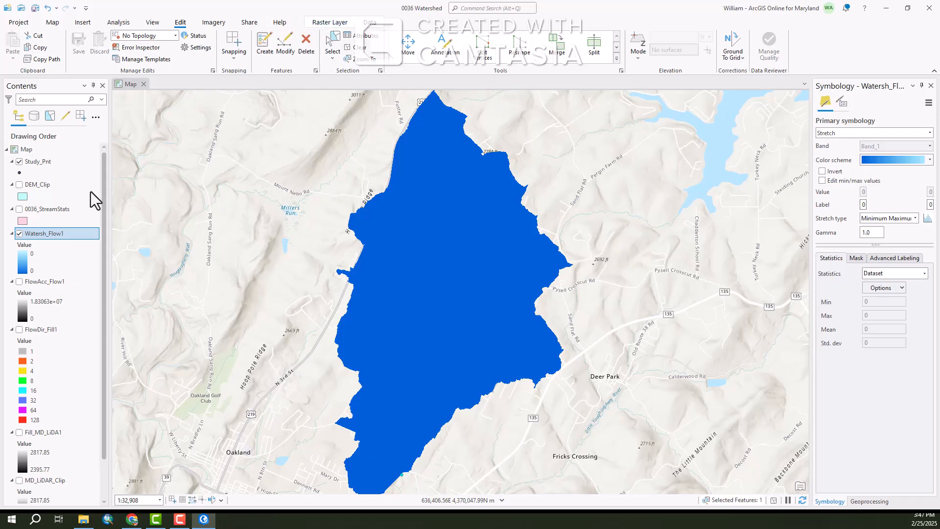
Set the Watersh_Flow1 layer's transparency to 75%
left_click(330, 23)
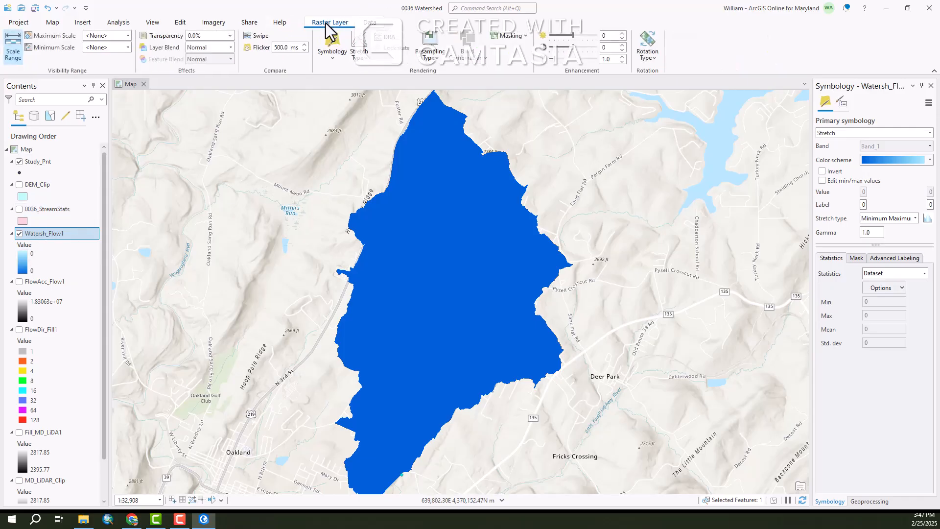
left_click(205, 35)
type("50")
key("Return")
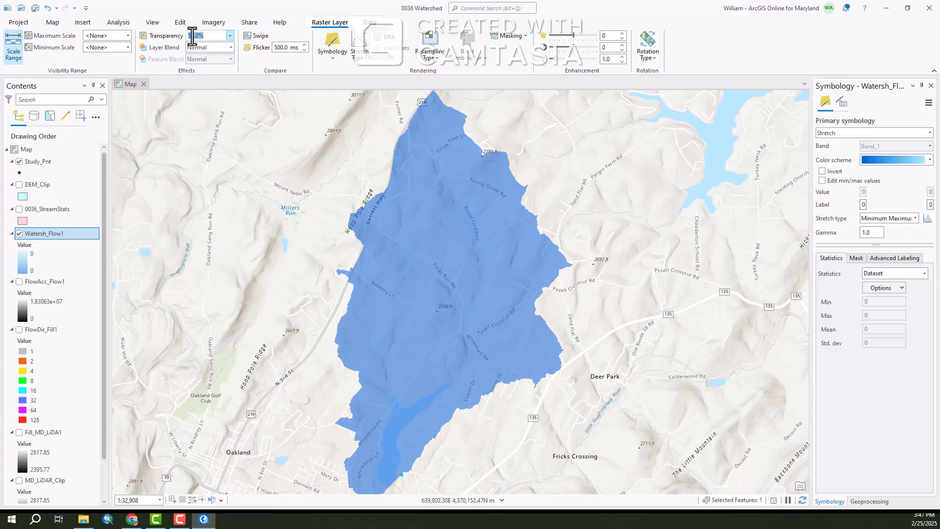
type("20")
key("Return")
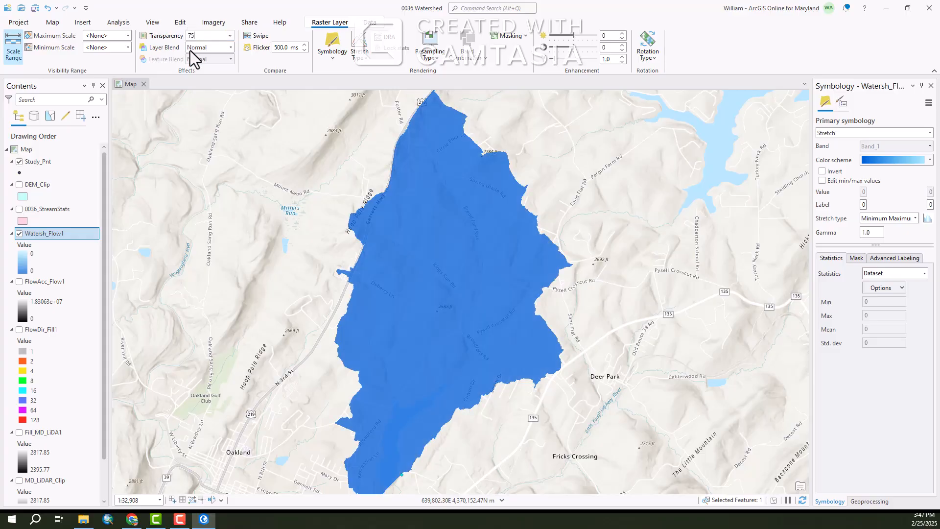
type("75")
key("Return")
Show the 0036_StreamStats layer over the watershed for comparison
scroll(477, 293, "down", 1)
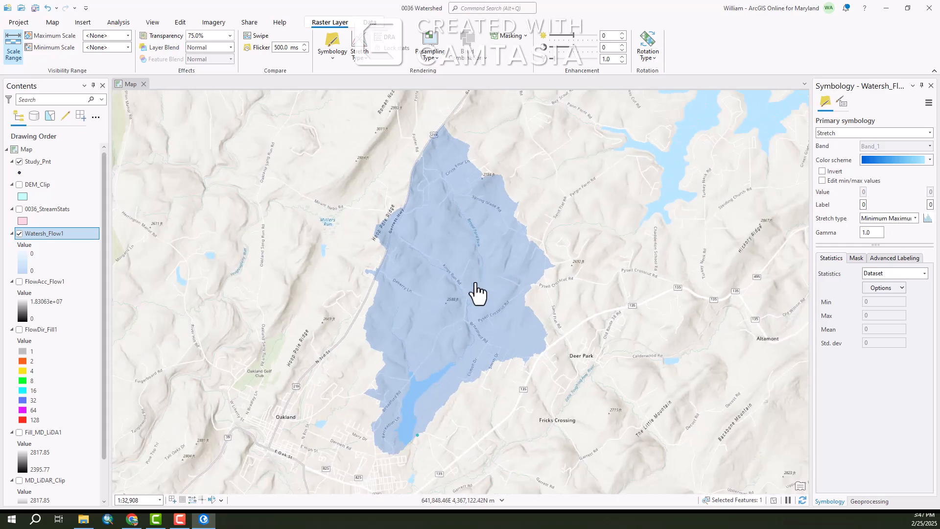
scroll(477, 293, "down", 1)
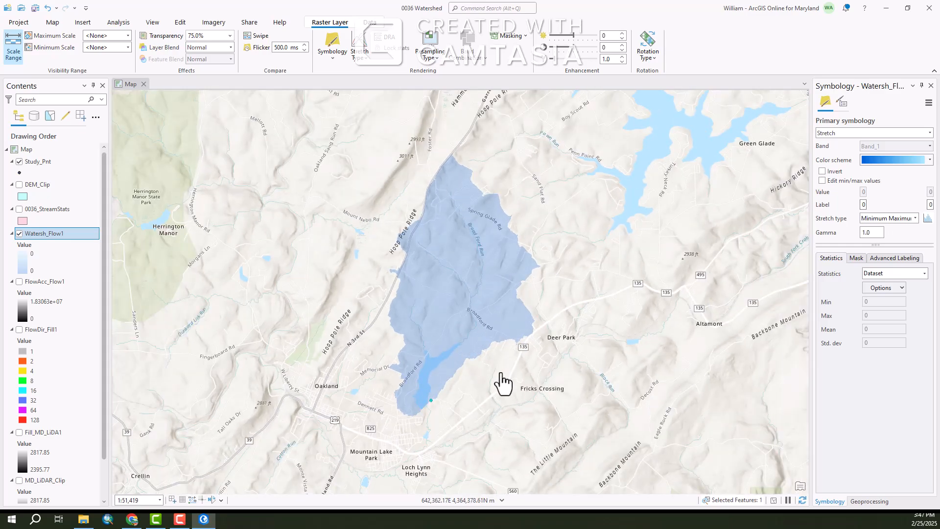
scroll(500, 374, "up", 2)
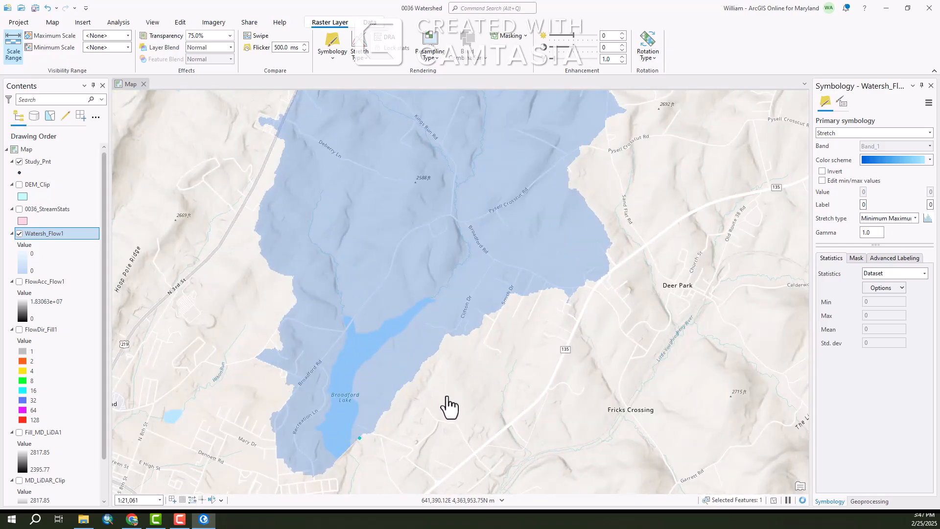
scroll(448, 406, "down", 1)
left_click_drag(474, 385, 479, 434)
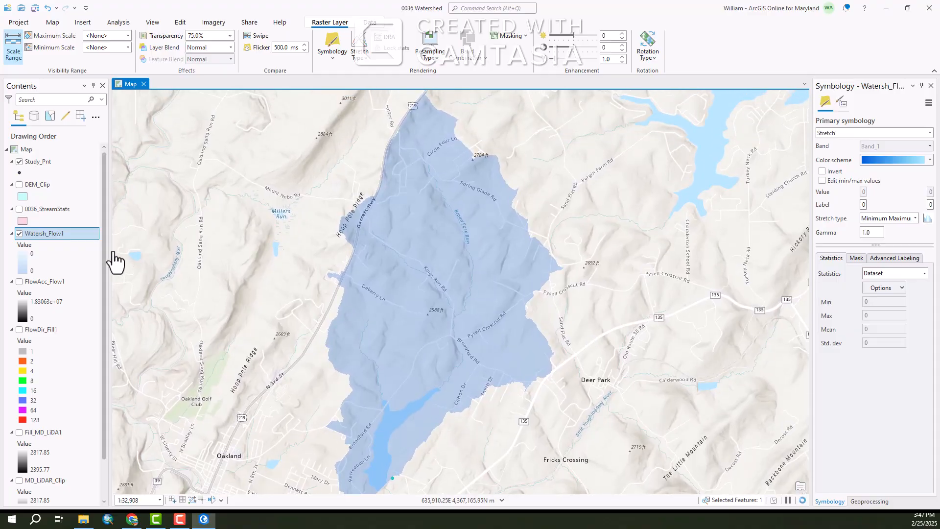
left_click(19, 209)
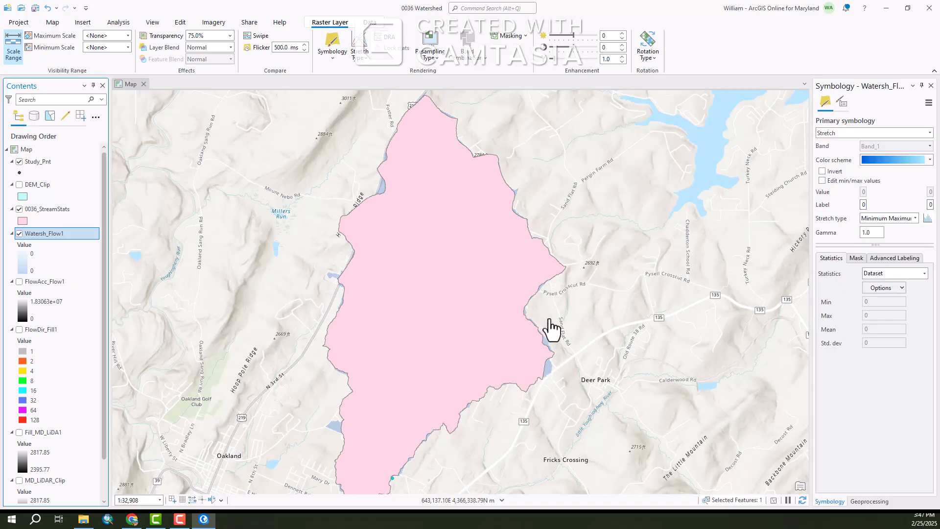
Compare the 0036_StreamStats boundary with the derived watershed's edges
scroll(551, 388, "up", 3)
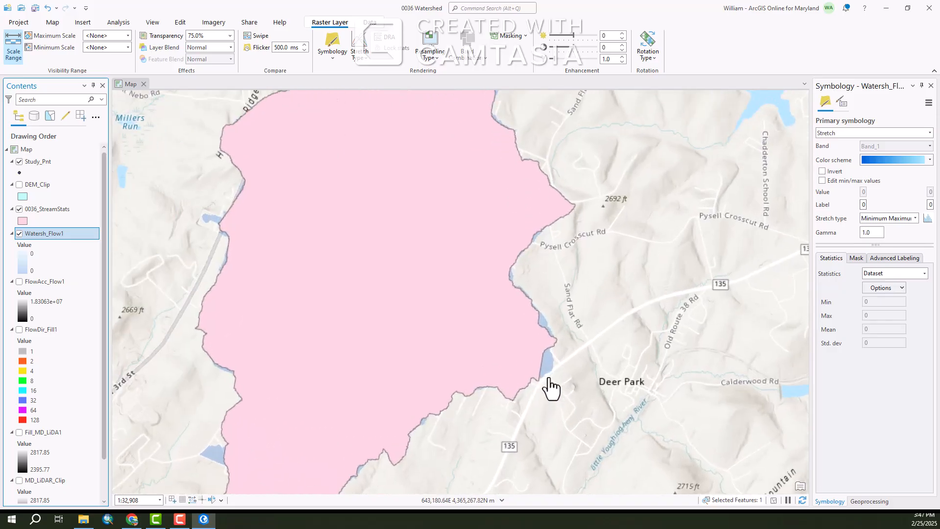
scroll(567, 386, "up", 3)
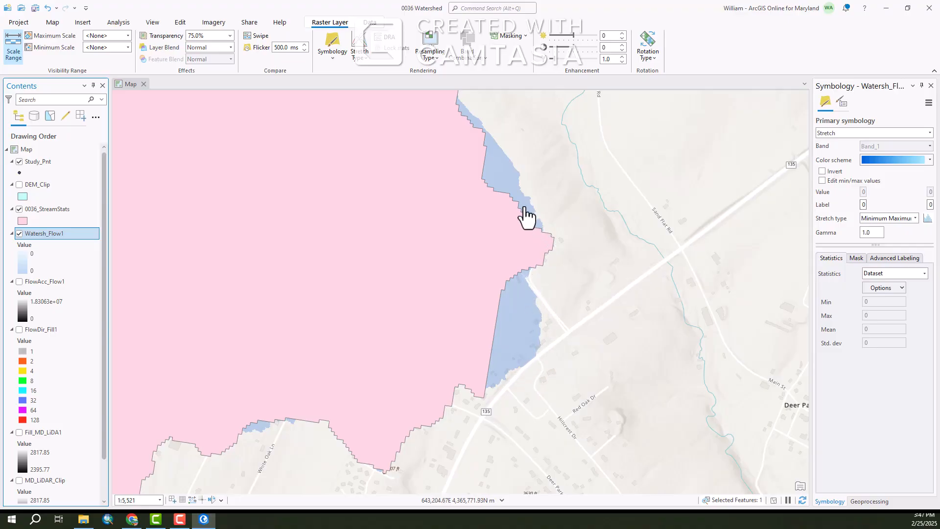
scroll(615, 288, "down", 4)
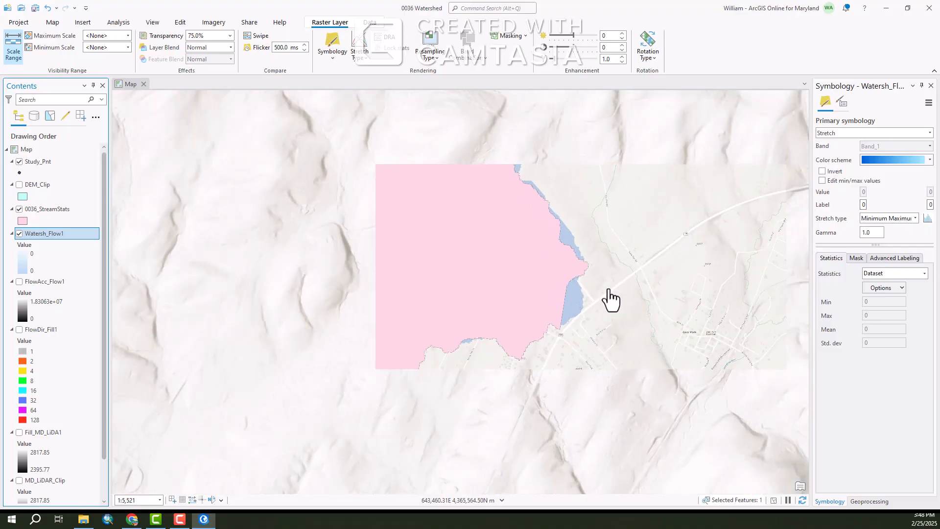
scroll(560, 314, "up", 2)
scroll(553, 361, "down", 1)
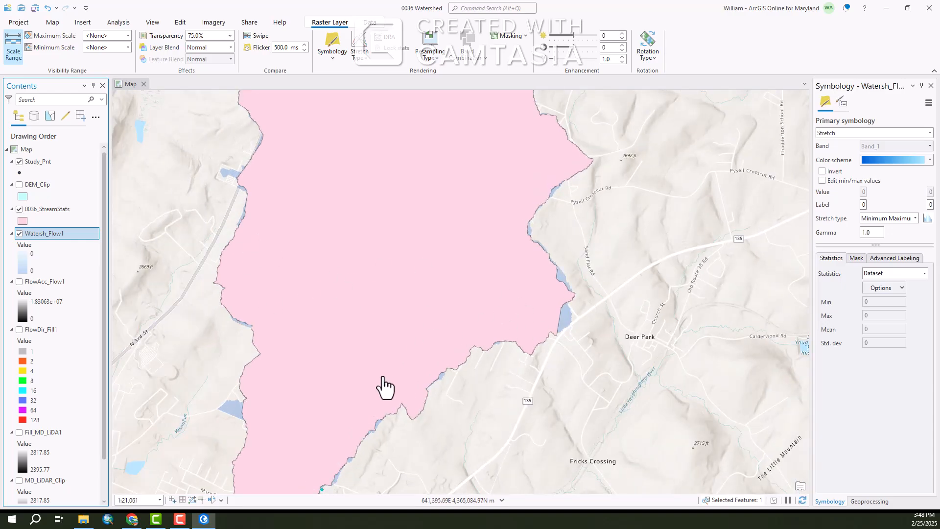
scroll(381, 385, "down", 1)
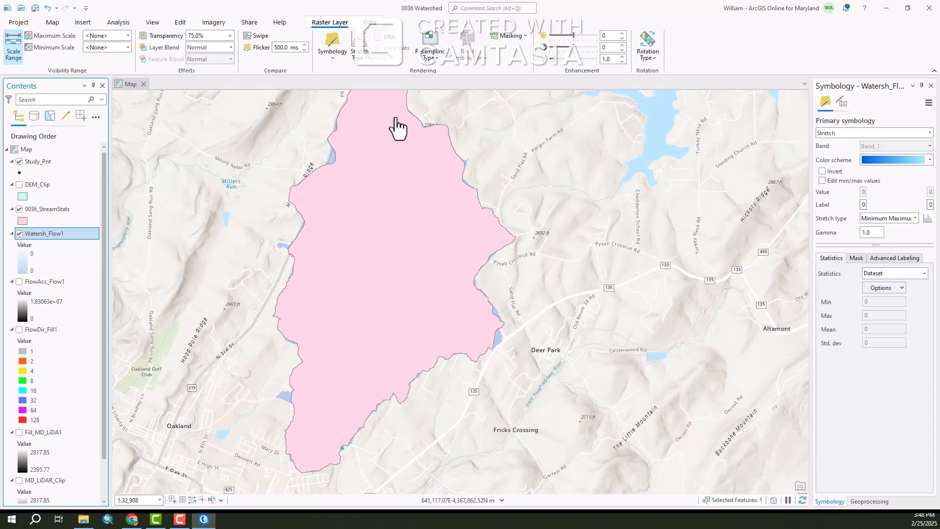
scroll(341, 366, "down", 1)
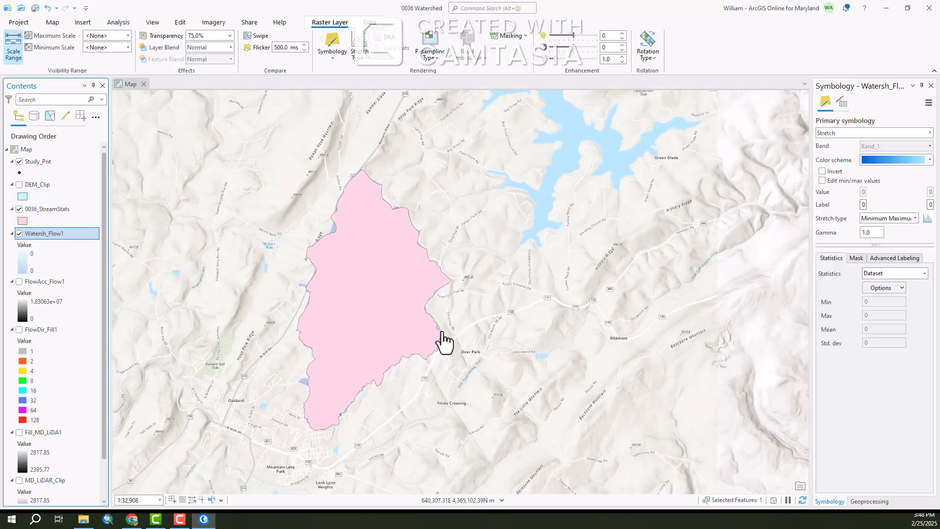
Hide the 0036_StreamStats layer again
left_click(20, 209)
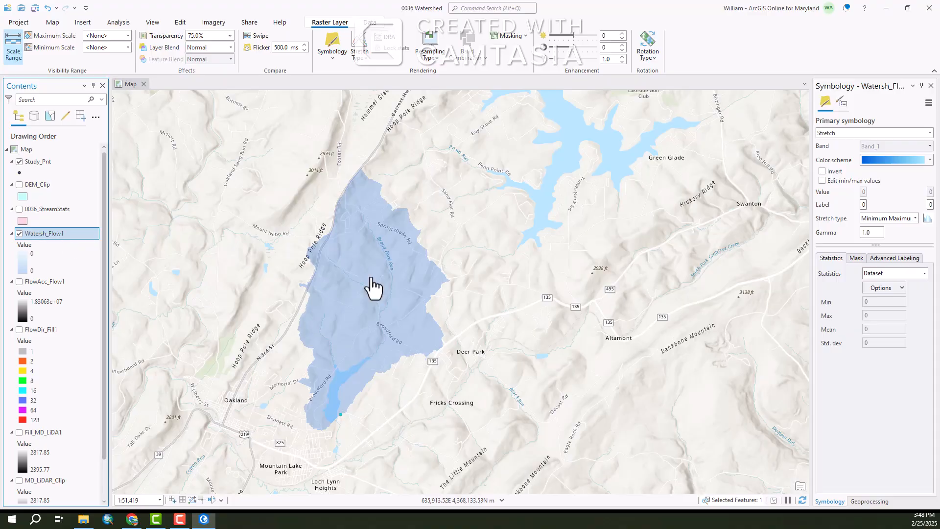
scroll(260, 384, "up", 1)
scroll(260, 384, "up", 1)
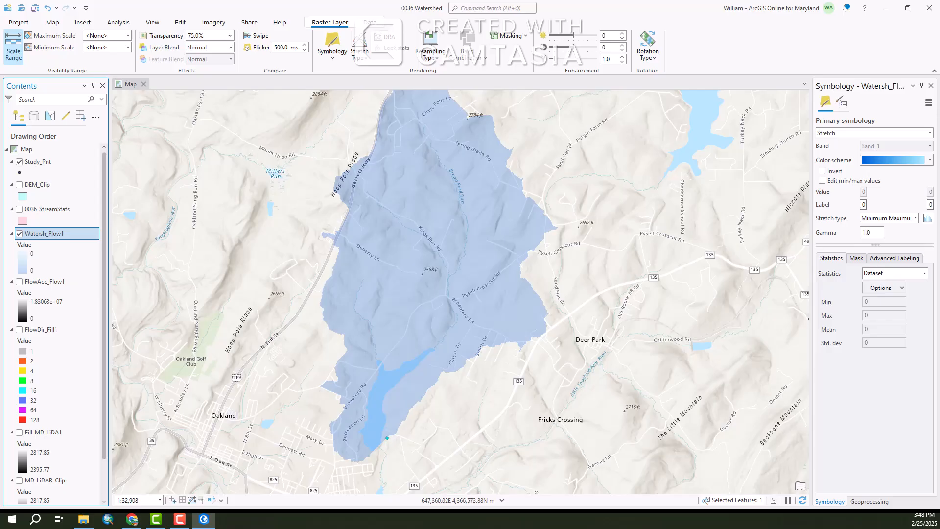
Close the Watershed tool and open Raster to Polygon from the Conversion Tools From Raster toolset
left_click(931, 85)
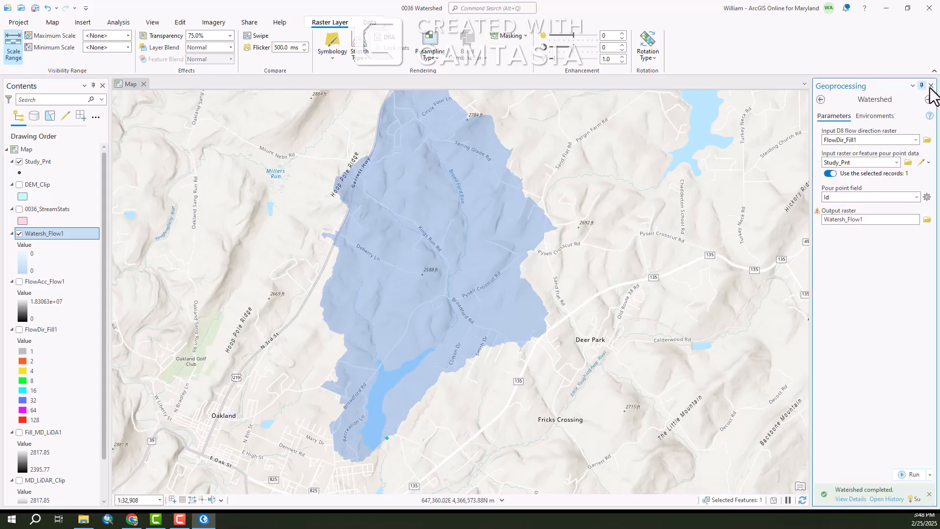
left_click(930, 87)
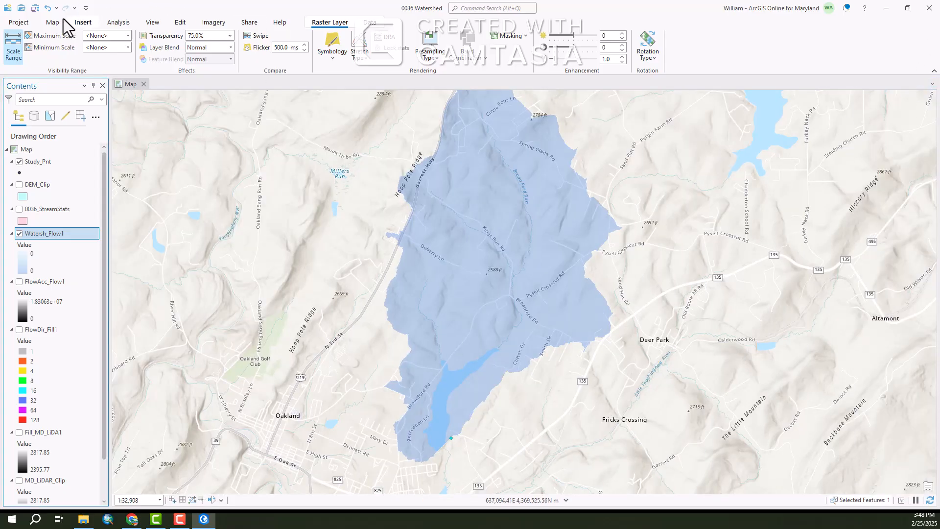
left_click(120, 23)
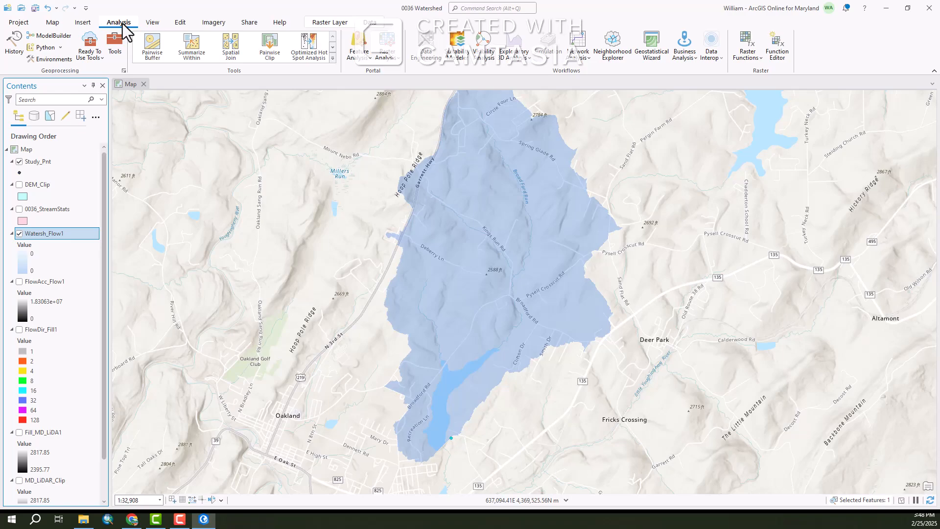
left_click(115, 45)
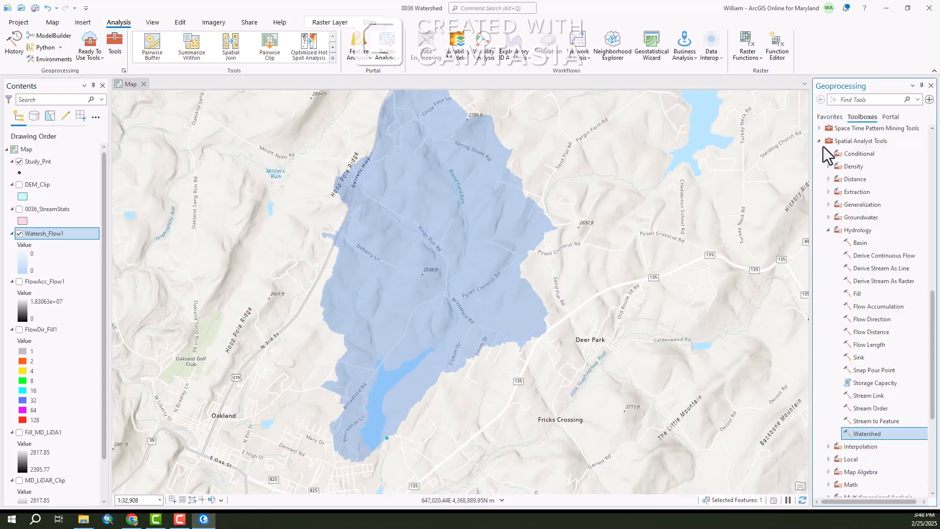
left_click(820, 141)
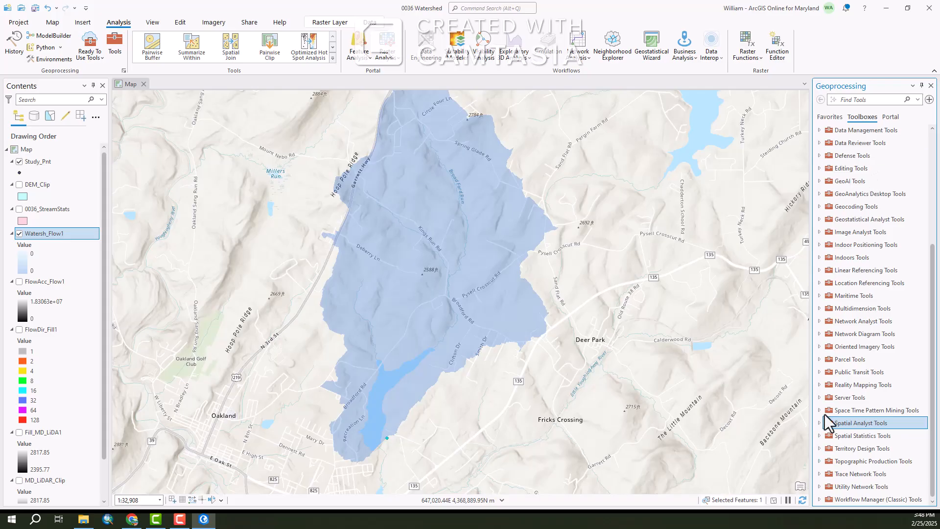
scroll(895, 347, "up", 3)
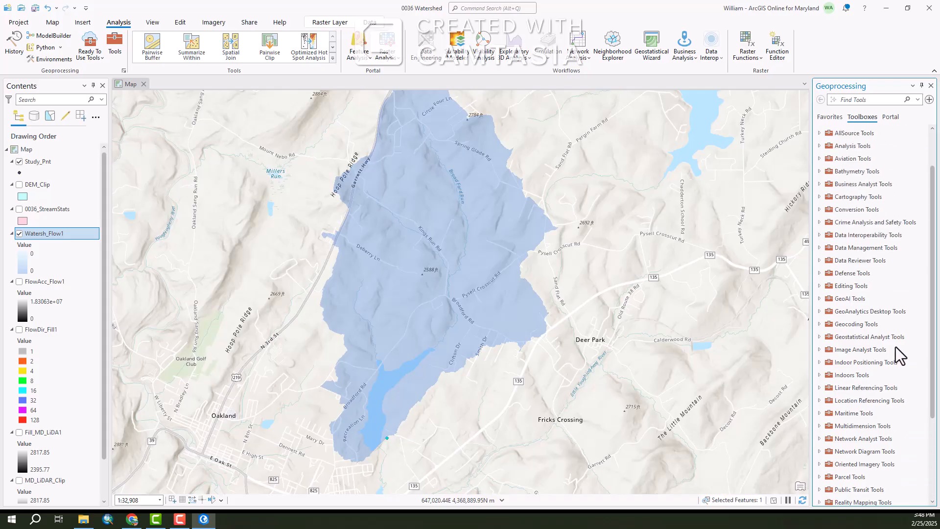
scroll(895, 352, "up", 2)
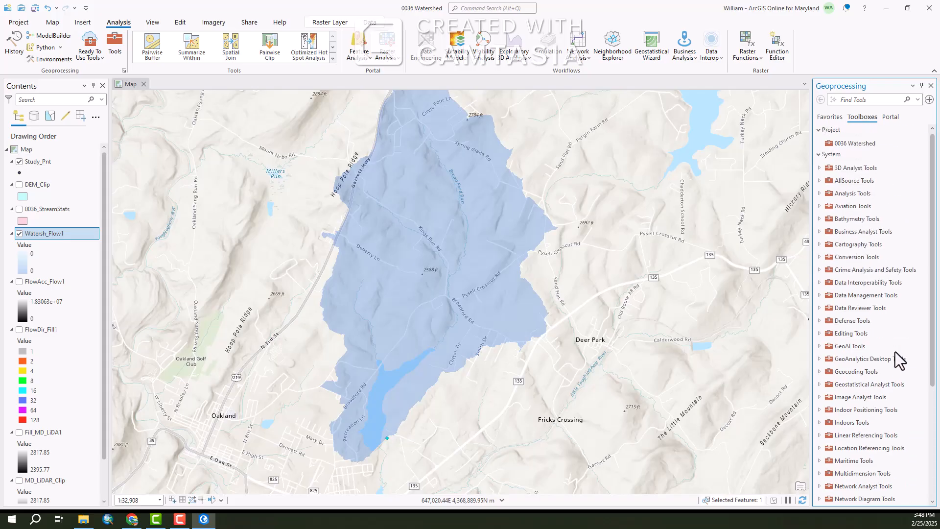
left_click(842, 258)
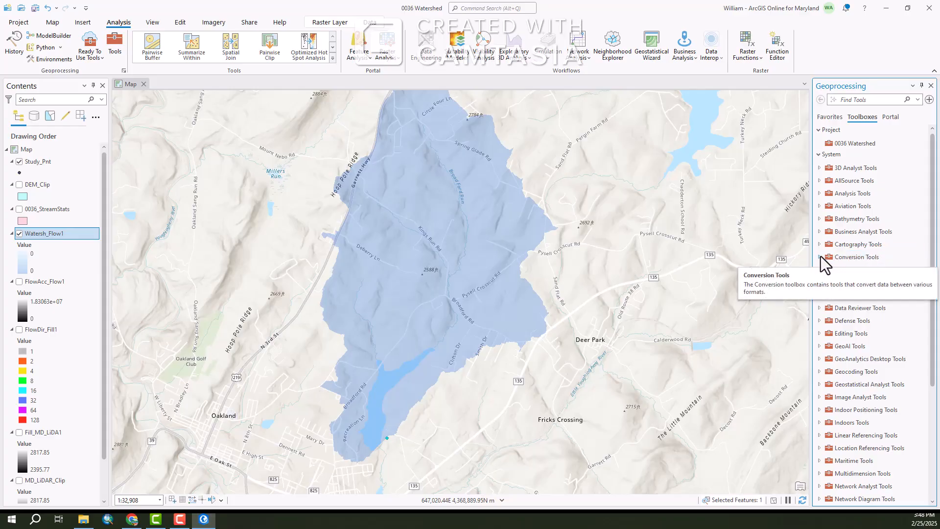
double_click(847, 257)
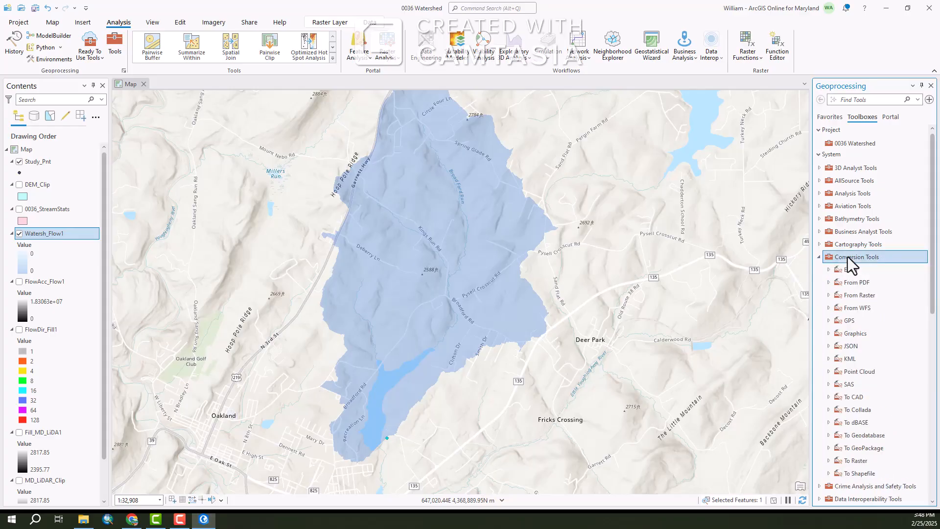
double_click(851, 295)
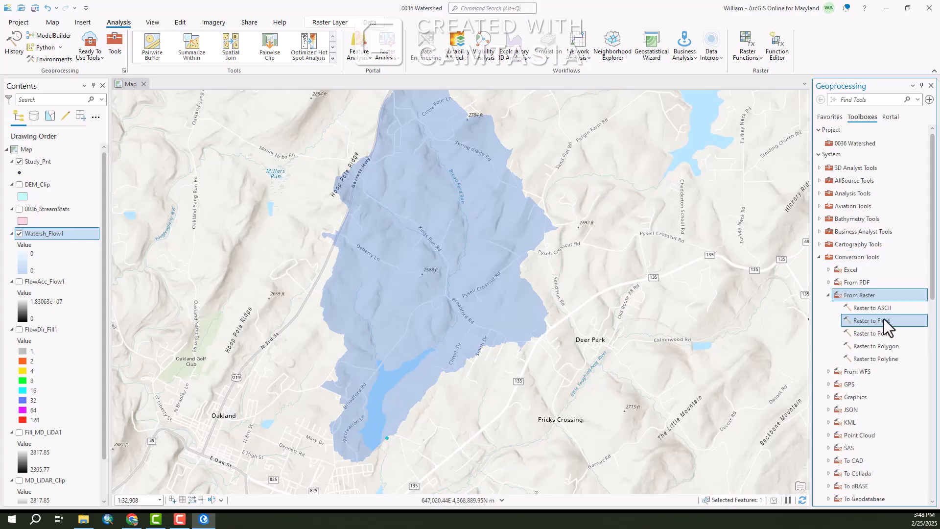
left_click(869, 346)
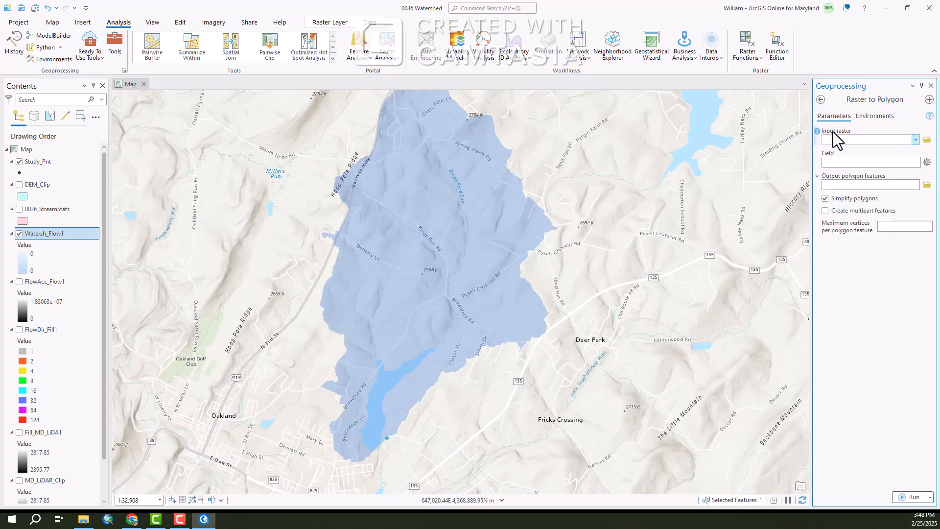
Set the input raster to Watersh_Flow1 and save the output polygon features as 0036_ArcGIS_Watershed in the project's Shapefiles folder
left_click(918, 143)
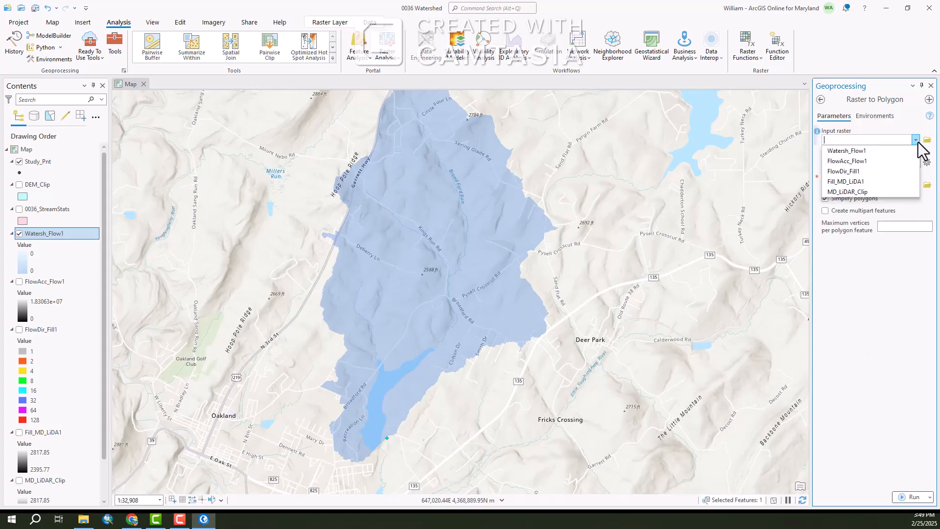
left_click(838, 151)
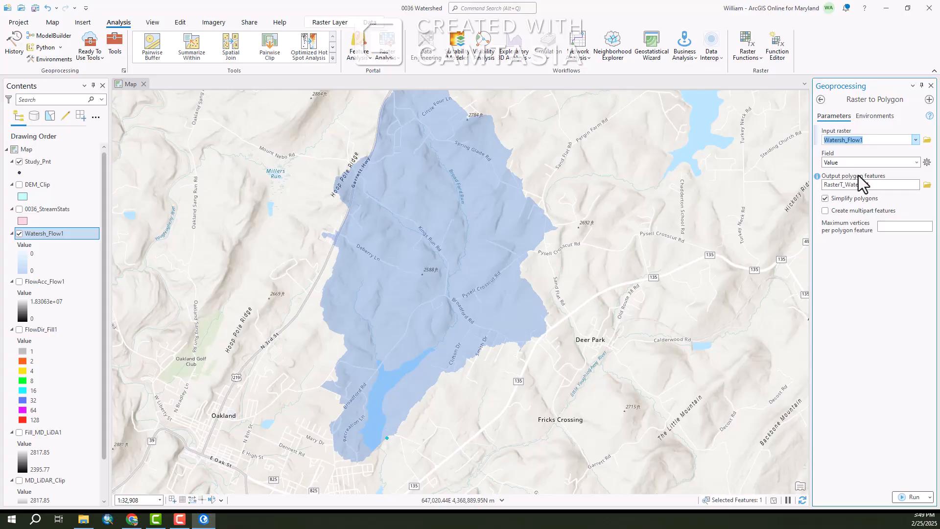
left_click(927, 185)
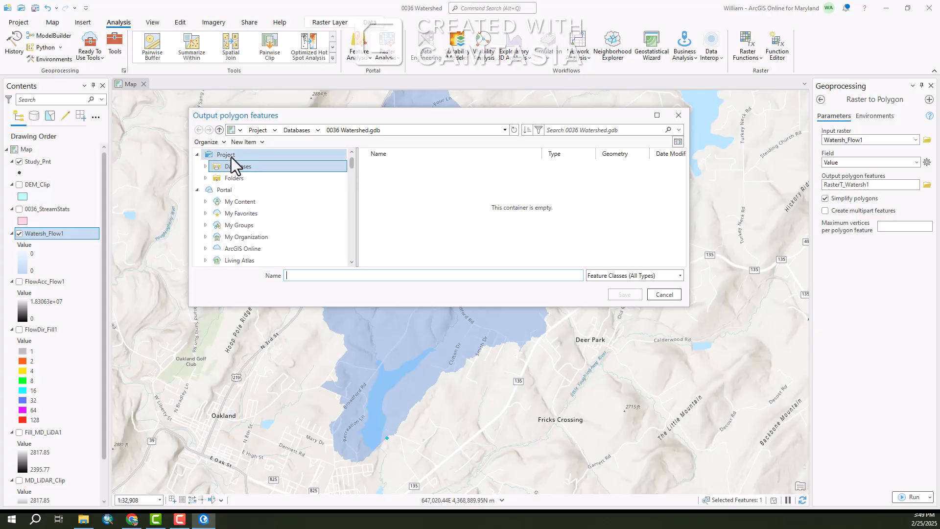
scroll(240, 208, "down", 2)
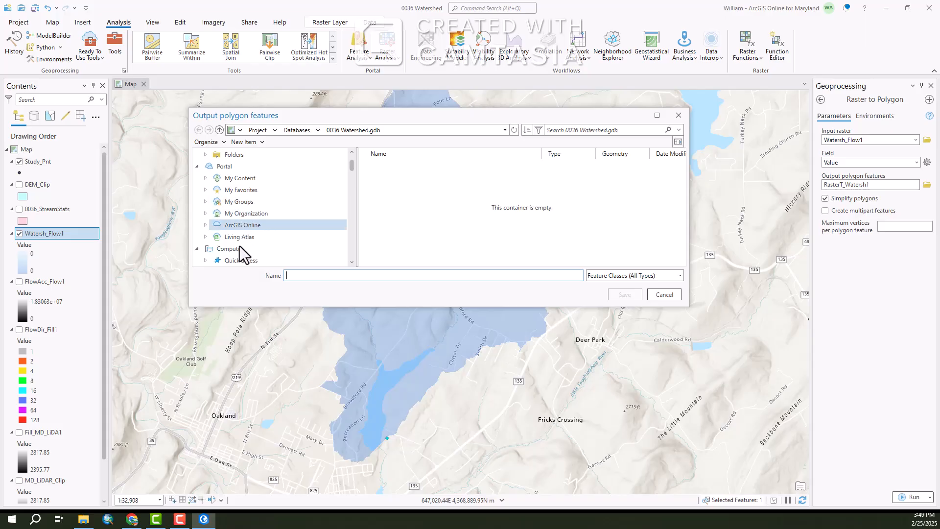
left_click(230, 225)
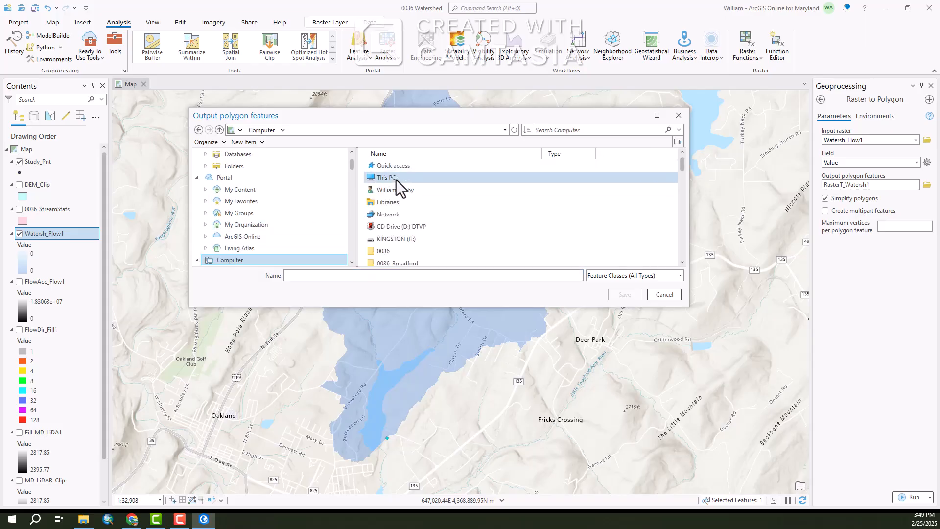
left_click(383, 179)
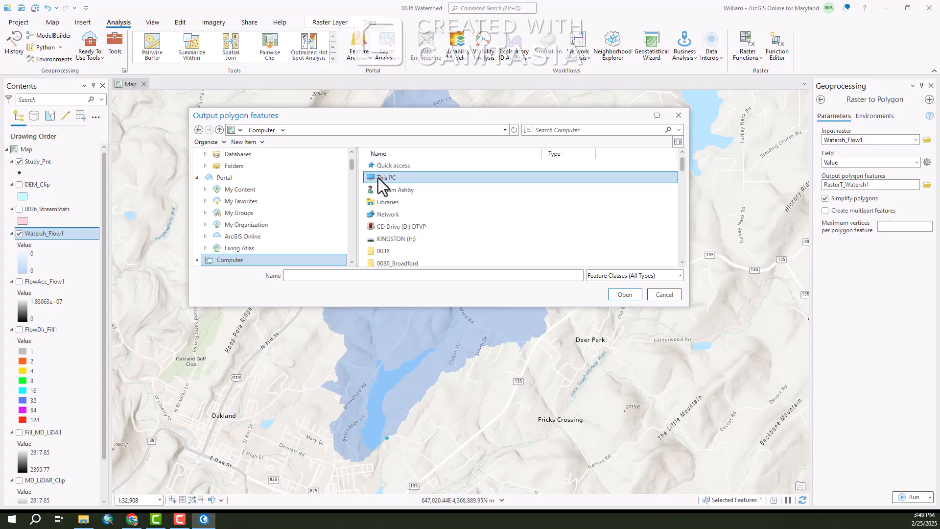
double_click(378, 178)
double_click(382, 178)
double_click(382, 178)
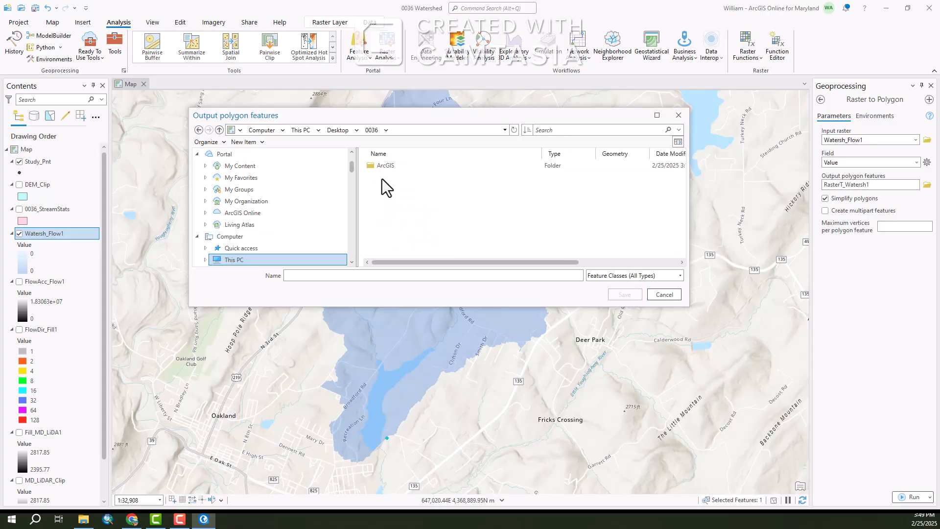
double_click(389, 162)
double_click(391, 177)
double_click(393, 165)
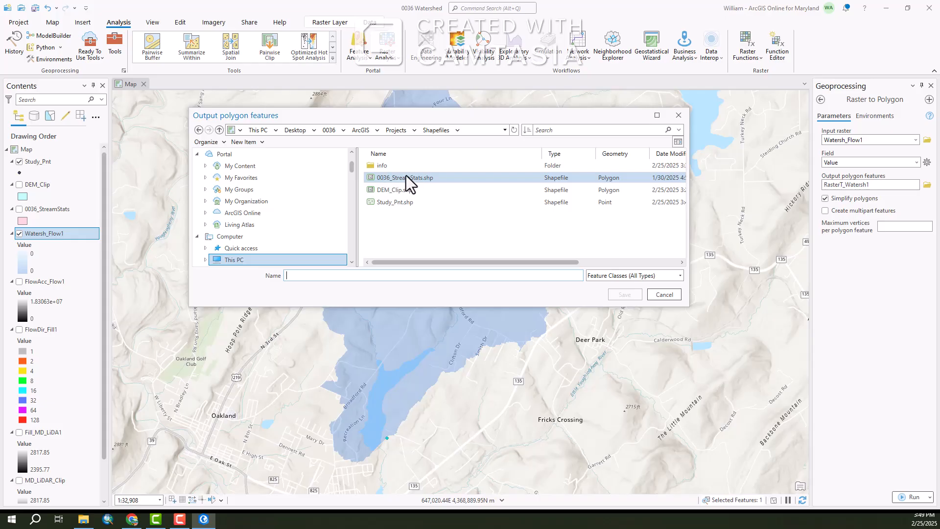
left_click(293, 277)
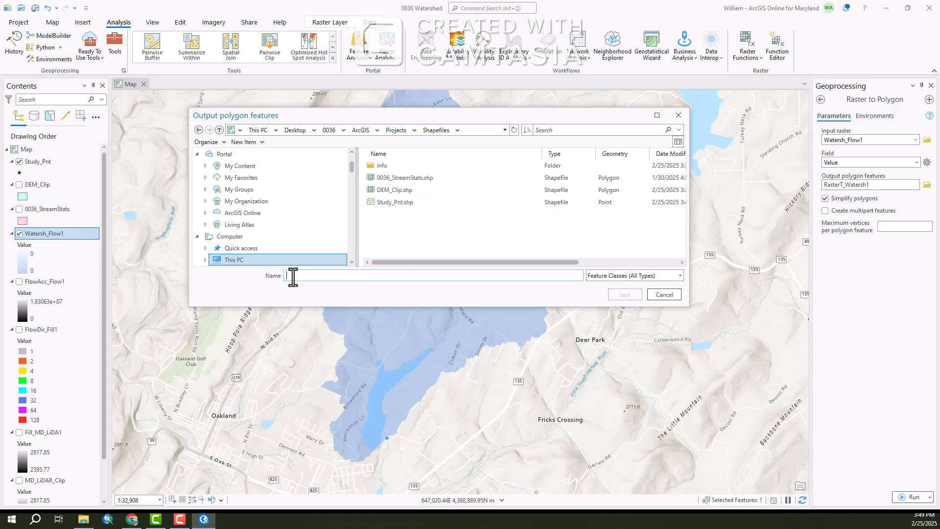
type("0036")
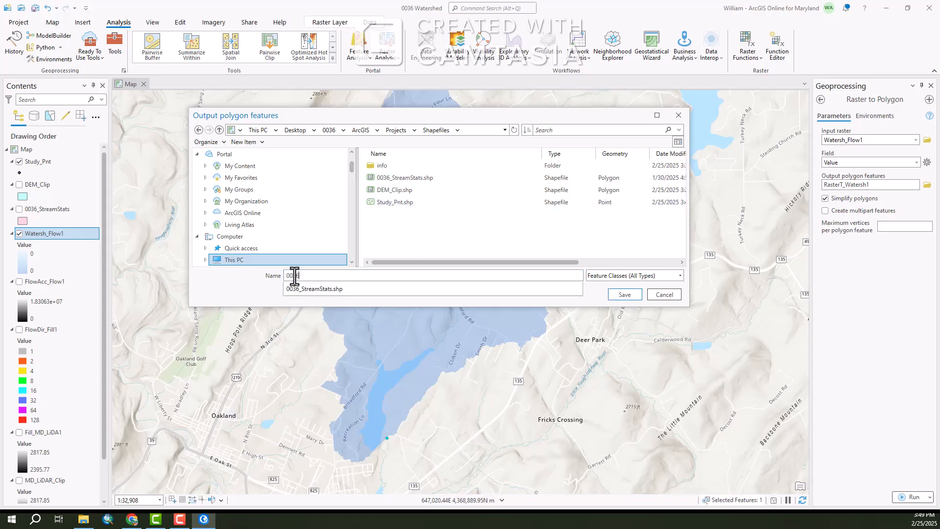
type("_ArcGIS_Watershed")
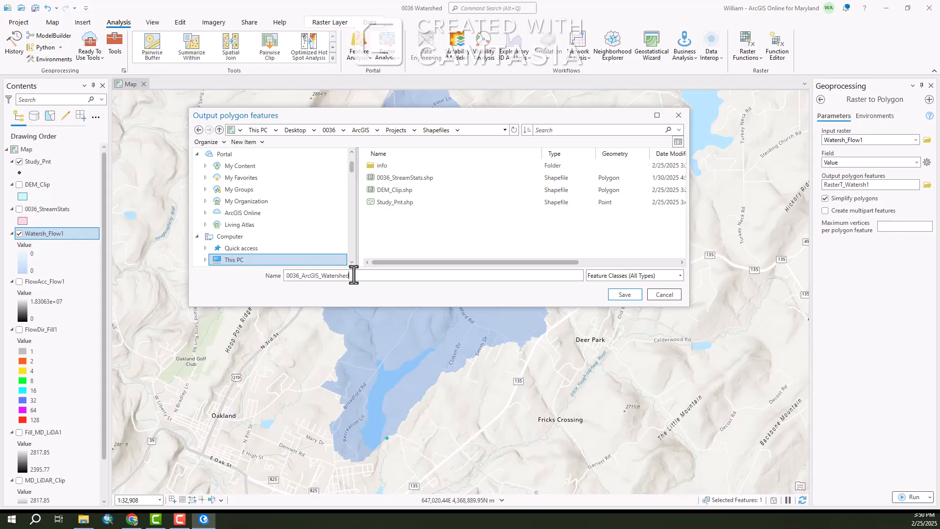
left_click(628, 295)
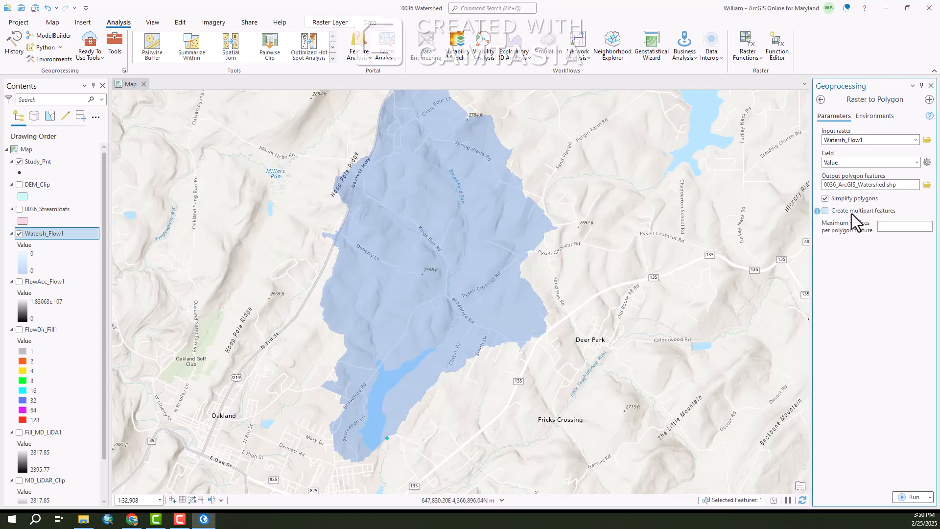
Set the output coordinate system environment to match Study_Pnt and run Raster to Polygon
left_click(879, 115)
left_click(907, 154)
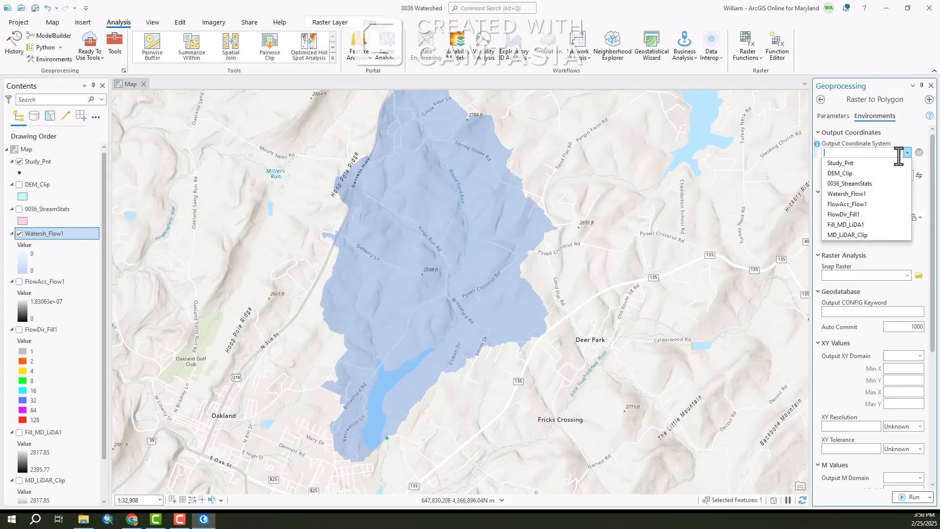
left_click(858, 165)
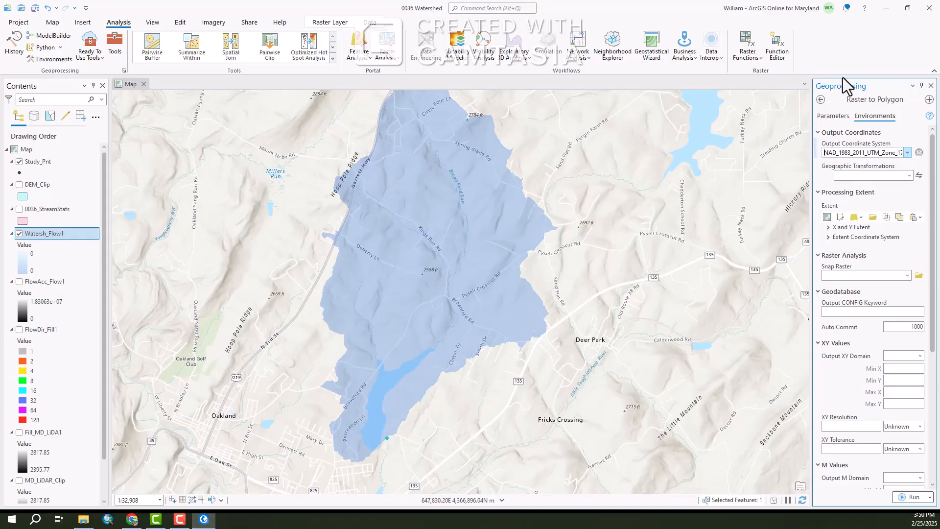
left_click(834, 116)
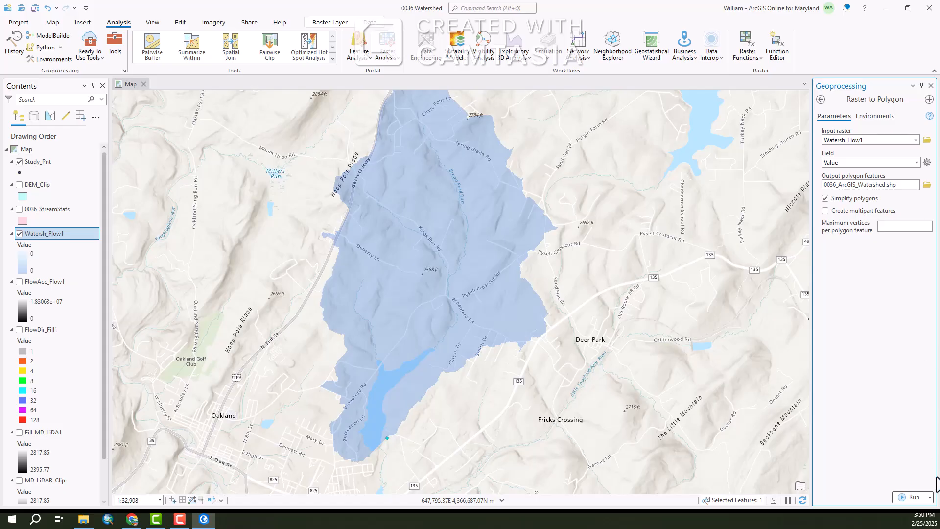
left_click(906, 497)
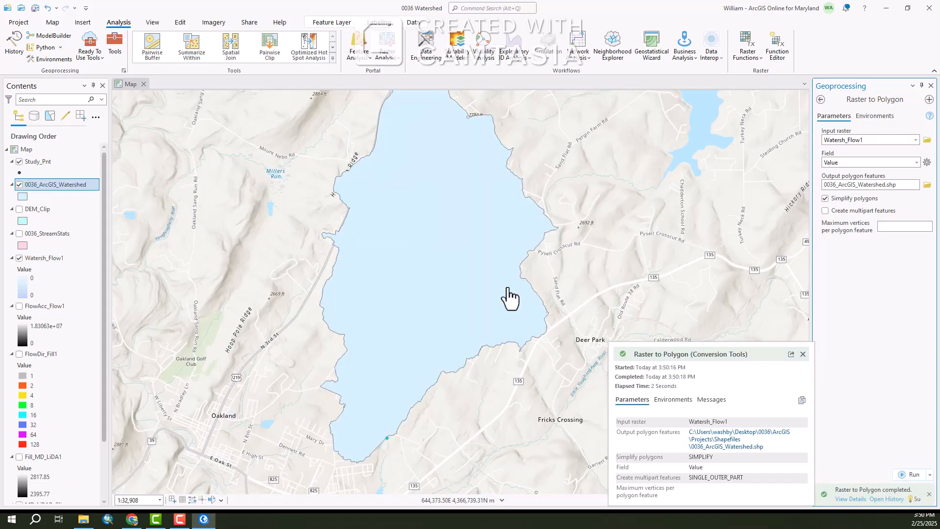
Switch to File Explorer and inspect the new 0036_ArcGIS_Watershed shapefile files in the Shapefiles folder
scroll(453, 309, "down", 2)
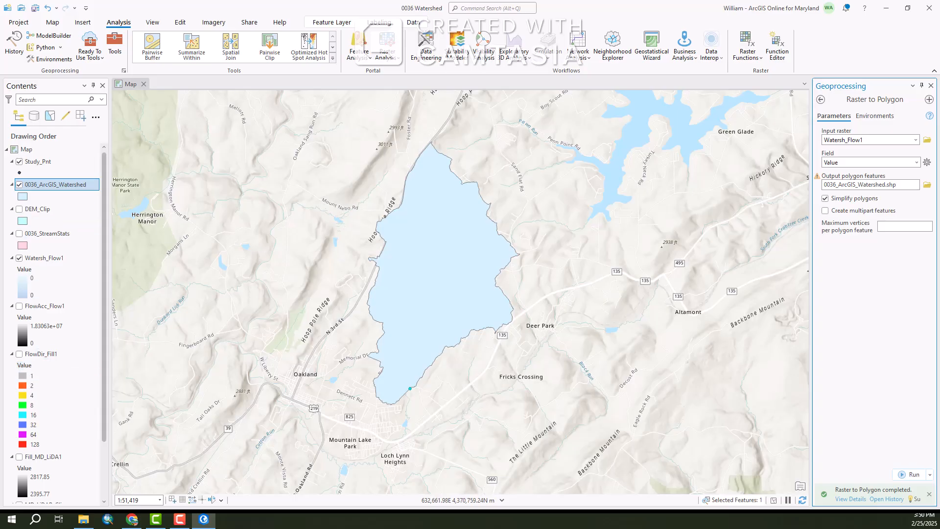
key("alt+Tab")
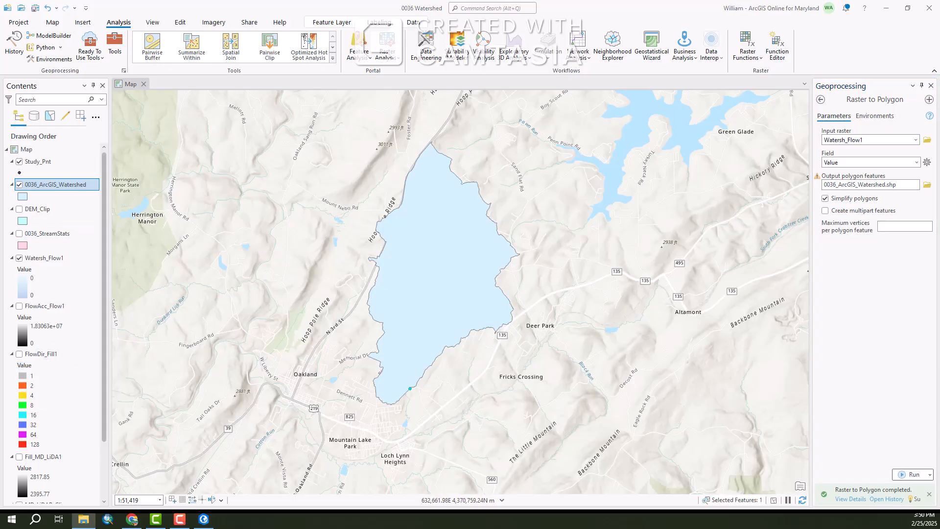
left_click_drag(0, 176, 509, 96)
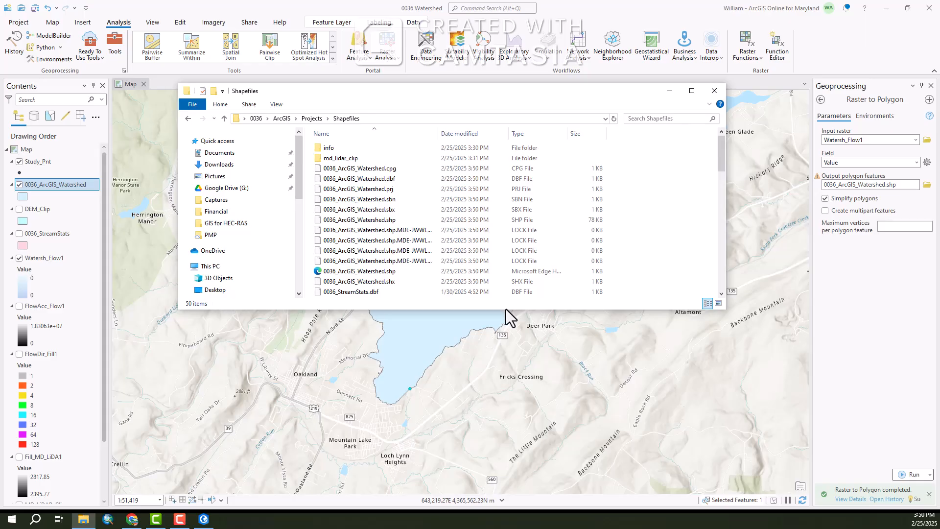
left_click_drag(507, 312, 530, 449)
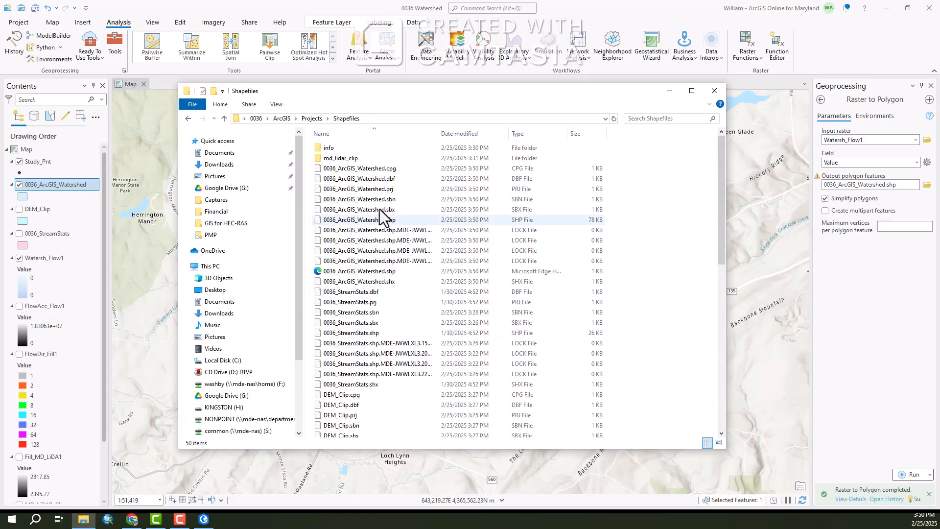
left_click(321, 168)
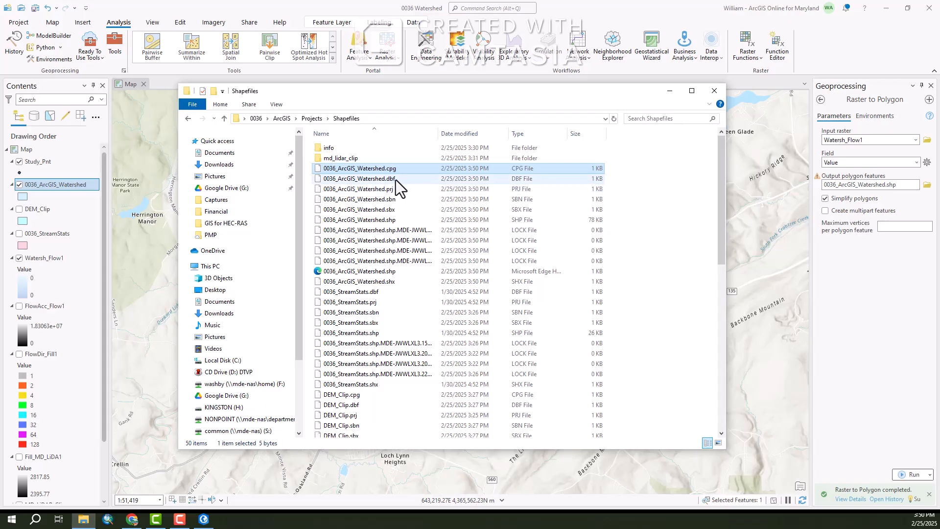
left_click(398, 220)
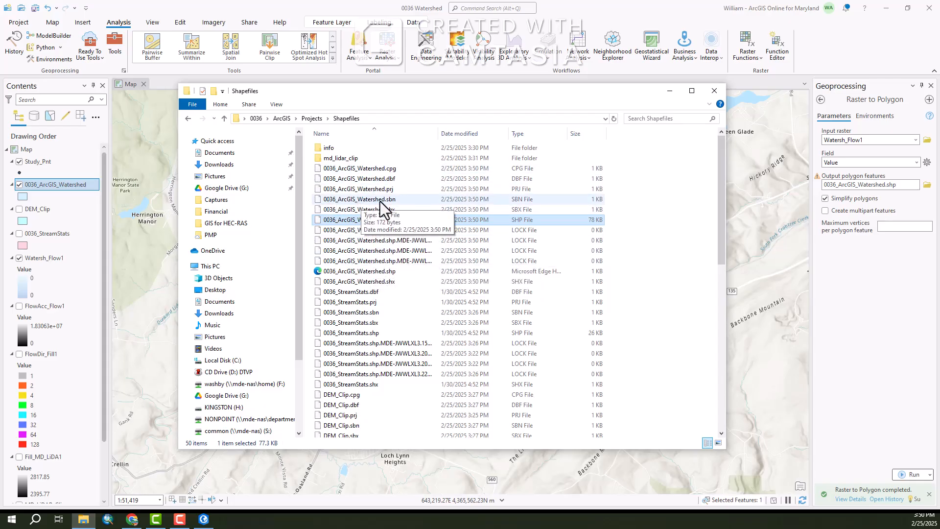
left_click(714, 90)
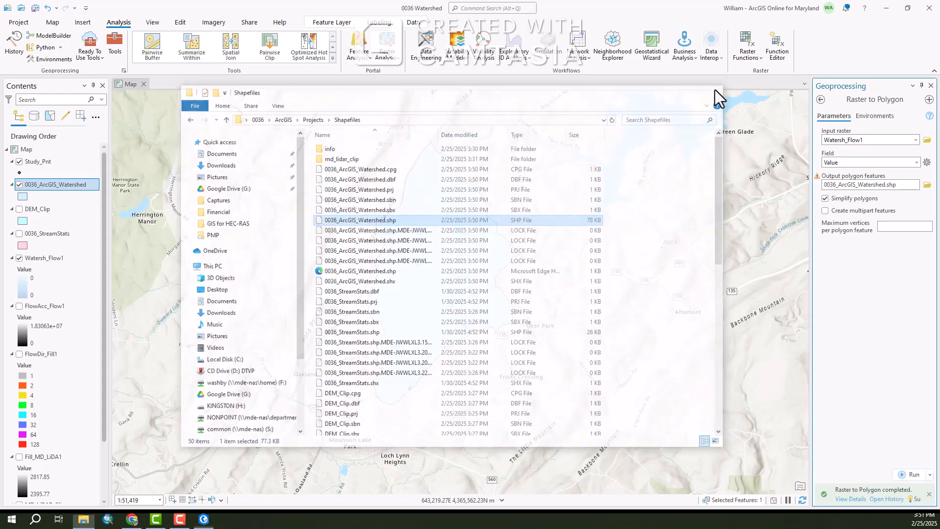